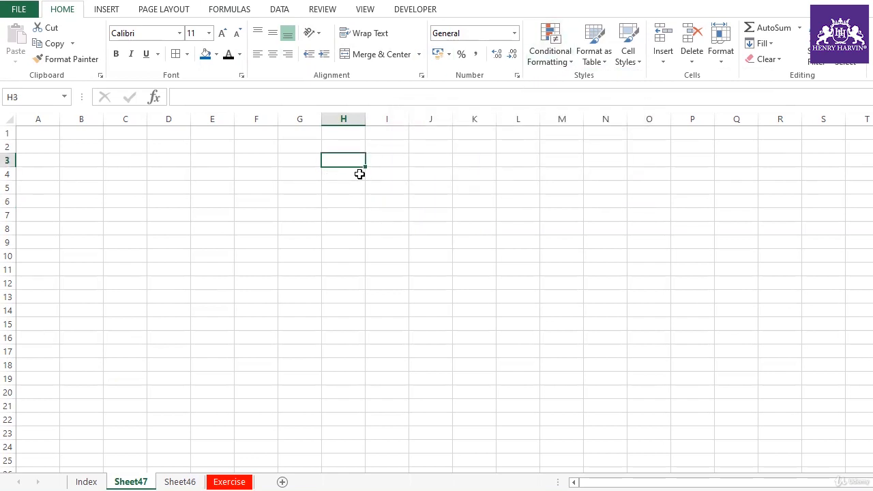
- Enter "Here is the file" in H3 and "Hello file is here" in H4
{"action": "type", "text": "H"}
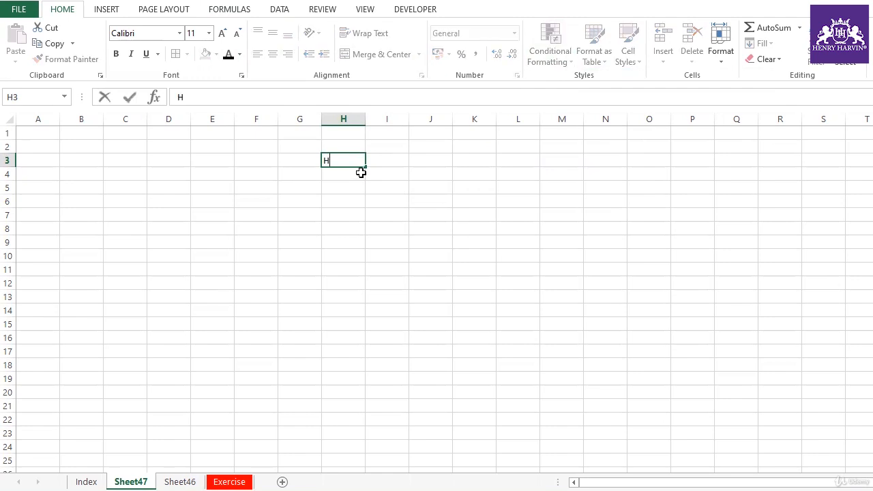
{"action": "type", "text": "ere is the file"}
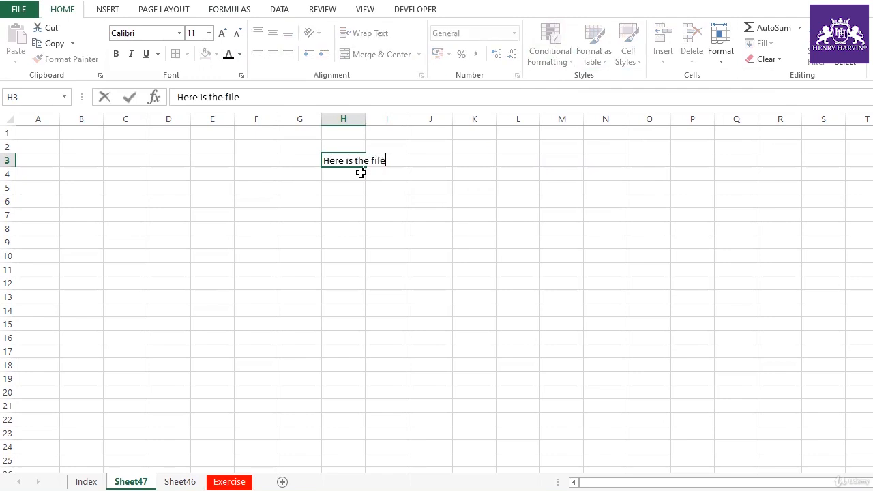
{"action": "key", "text": "Return"}
{"action": "type", "text": "He"}
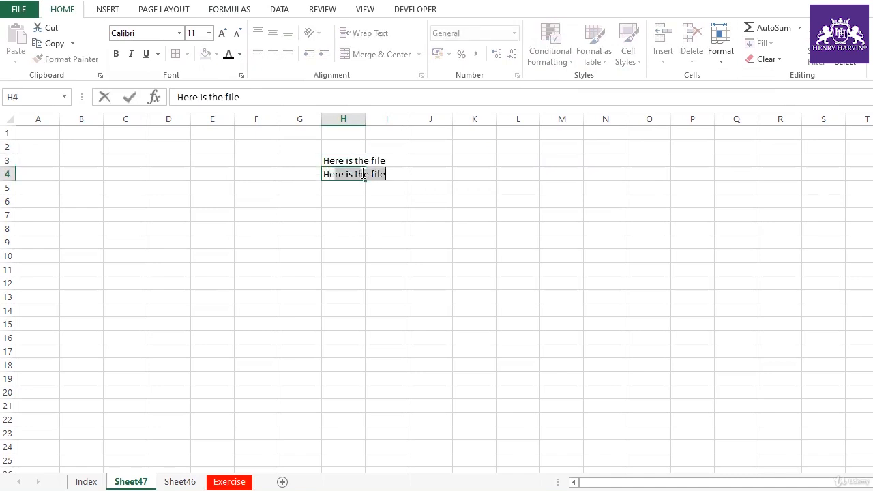
{"action": "key", "text": "Delete"}
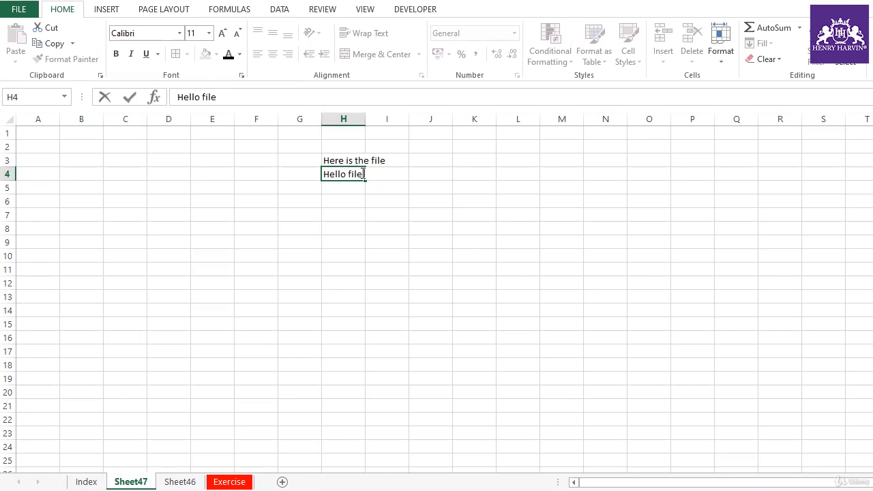
{"action": "key", "text": "Return"}
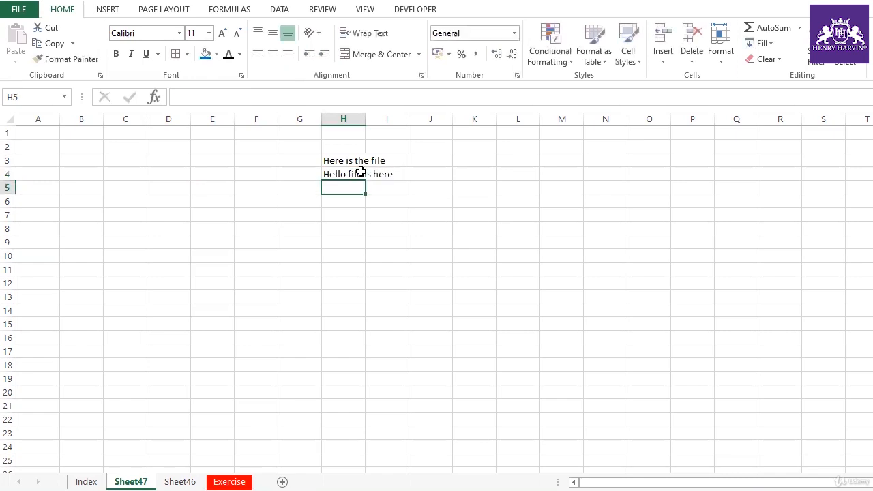
- Enter "Ok" in H5 and "file is not here" in H6, and widen column H to fit the text
{"action": "type", "text": "Ok"}
{"action": "key", "text": "Return"}
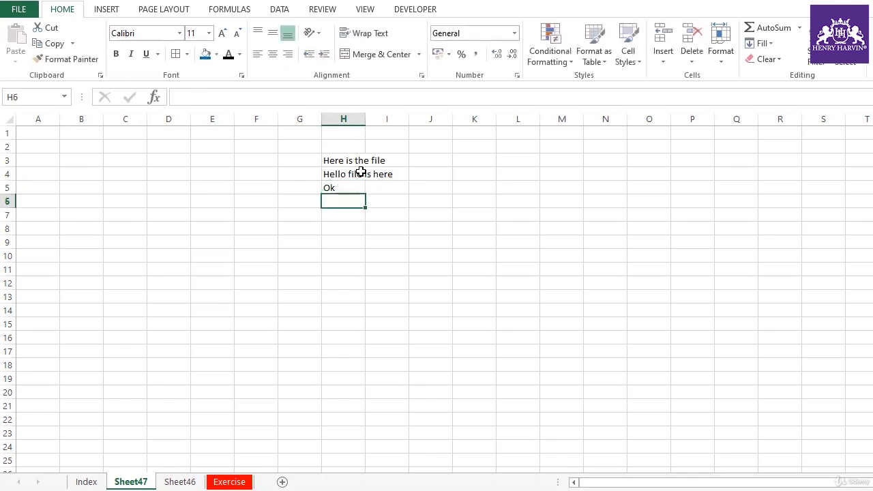
{"action": "type", "text": "file is"}
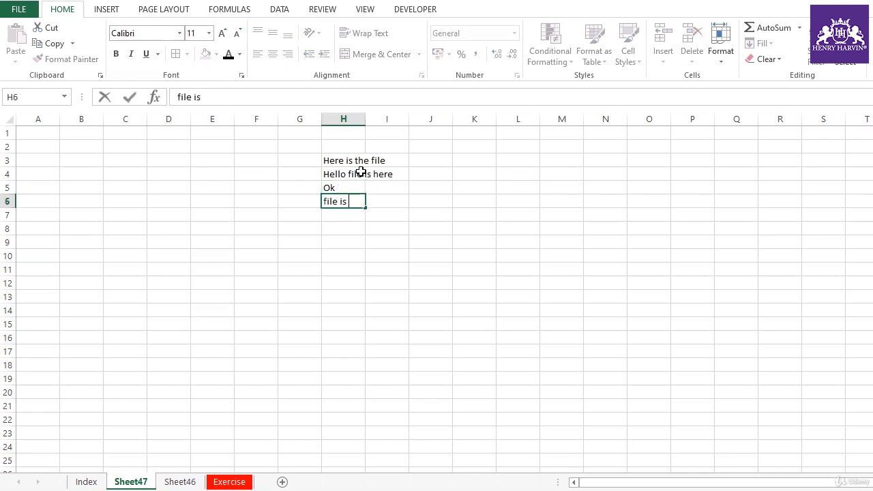
{"action": "type", "text": " not here"}
{"action": "left_click", "coordinate": [384, 240]}
{"action": "left_click_drag", "start_coordinate": [365, 117], "coordinate": [396, 119]}
- Set up a Text that Contains highlight rule for H3:H6 with the text "file"
{"action": "left_click_drag", "start_coordinate": [387, 160], "coordinate": [391, 197]}
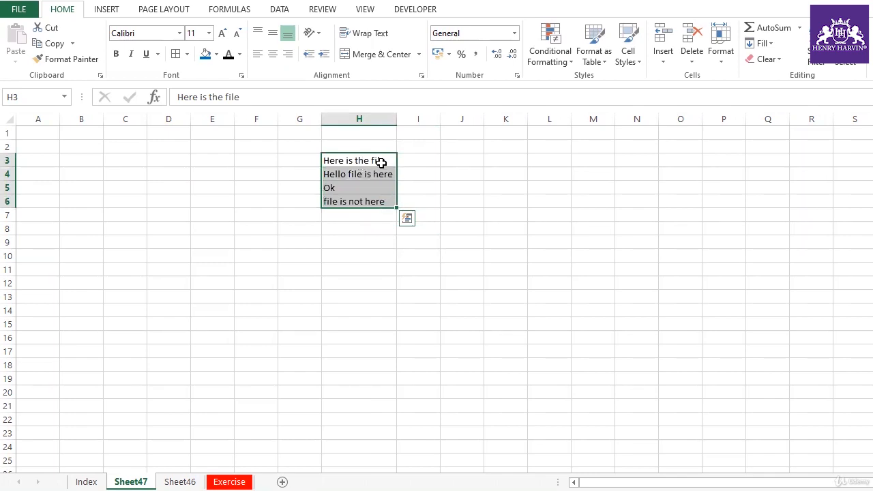
{"action": "left_click", "coordinate": [407, 157]}
{"action": "left_click_drag", "start_coordinate": [394, 158], "coordinate": [386, 201]}
{"action": "left_click_drag", "start_coordinate": [386, 201], "coordinate": [385, 201]}
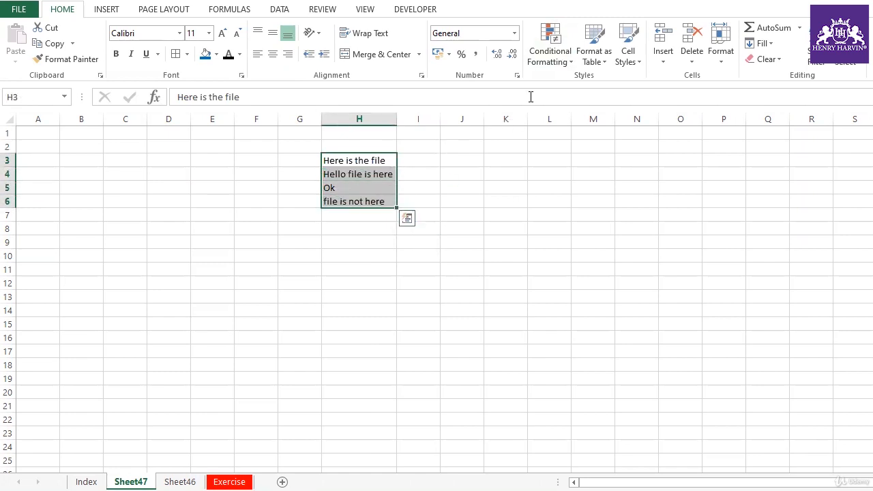
{"action": "left_click", "coordinate": [560, 61]}
{"action": "mouse_move", "coordinate": [583, 89]}
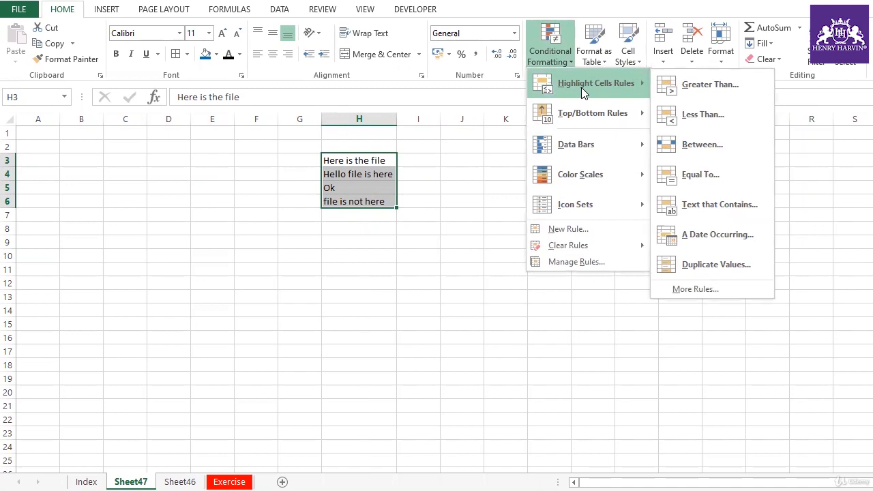
{"action": "left_click", "coordinate": [723, 205]}
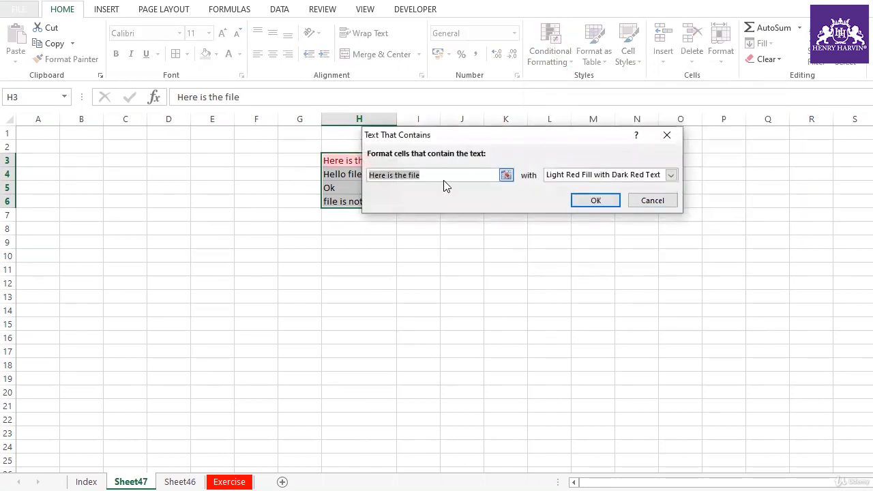
{"action": "left_click_drag", "start_coordinate": [482, 139], "coordinate": [612, 154]}
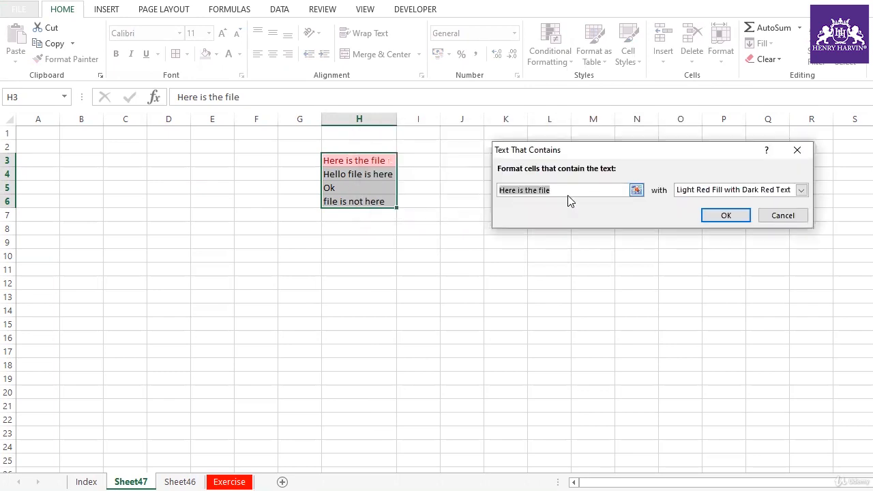
{"action": "left_click_drag", "start_coordinate": [541, 190], "coordinate": [456, 172]}
{"action": "key", "text": "BackSpace"}
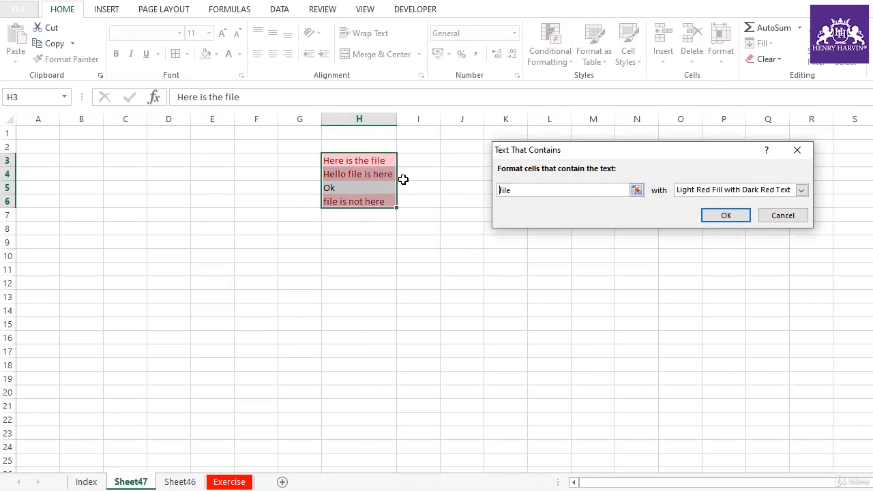
- Give the text rule the Green Fill with Dark Green Text format and apply it
{"action": "left_click", "coordinate": [720, 192]}
{"action": "left_click", "coordinate": [715, 220]}
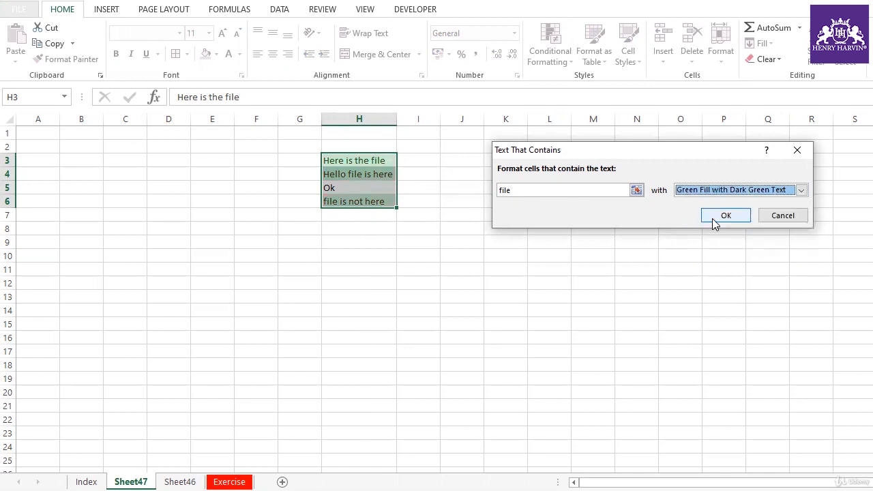
{"action": "left_click", "coordinate": [713, 215]}
{"action": "left_click", "coordinate": [476, 251]}
{"action": "left_click_drag", "start_coordinate": [384, 160], "coordinate": [369, 338]}
{"action": "left_click", "coordinate": [351, 253]}
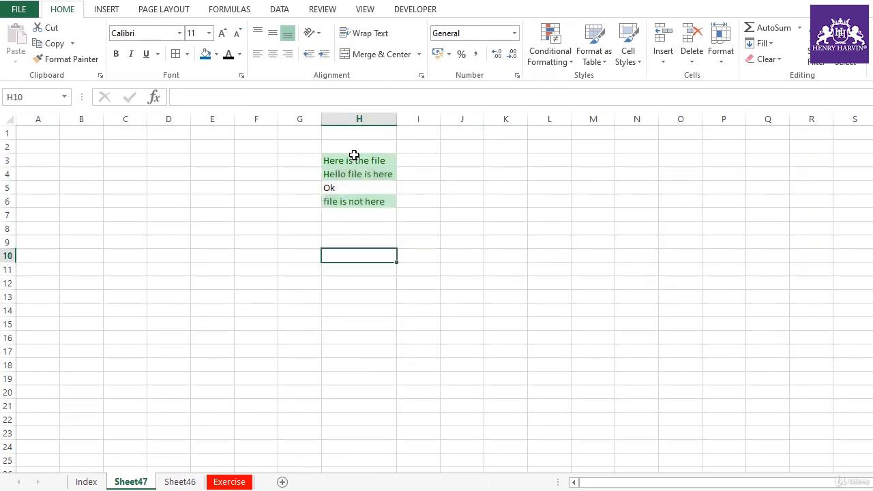
{"action": "left_click", "coordinate": [571, 59]}
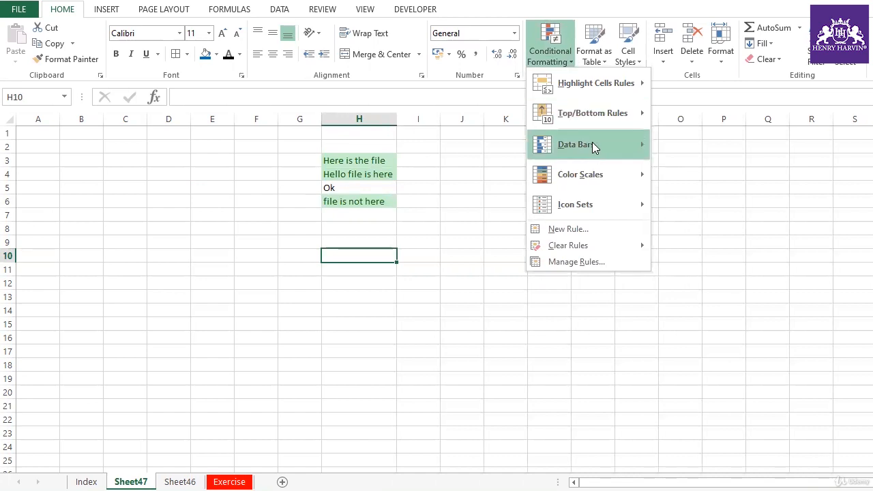
{"action": "mouse_move", "coordinate": [593, 144]}
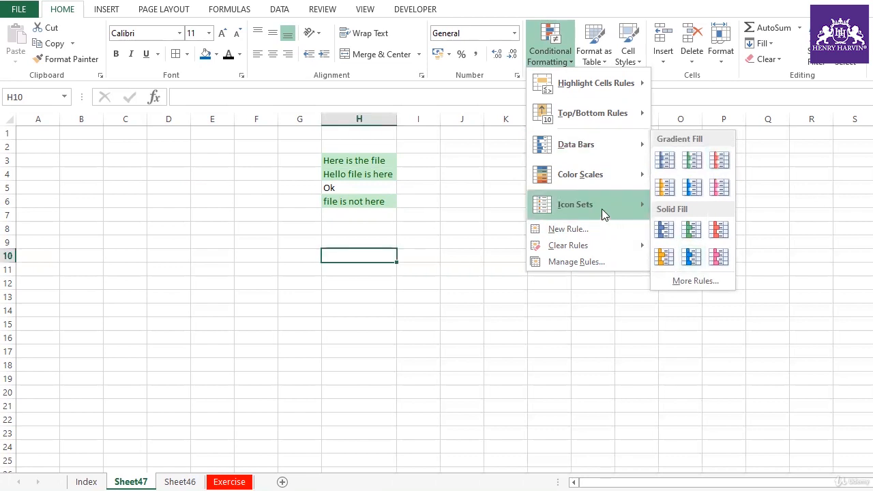
{"action": "mouse_move", "coordinate": [607, 206]}
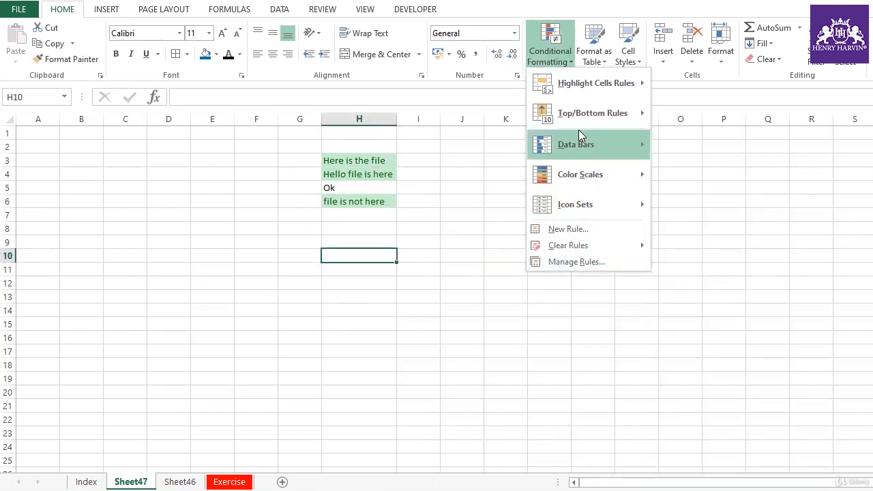
{"action": "mouse_move", "coordinate": [632, 112]}
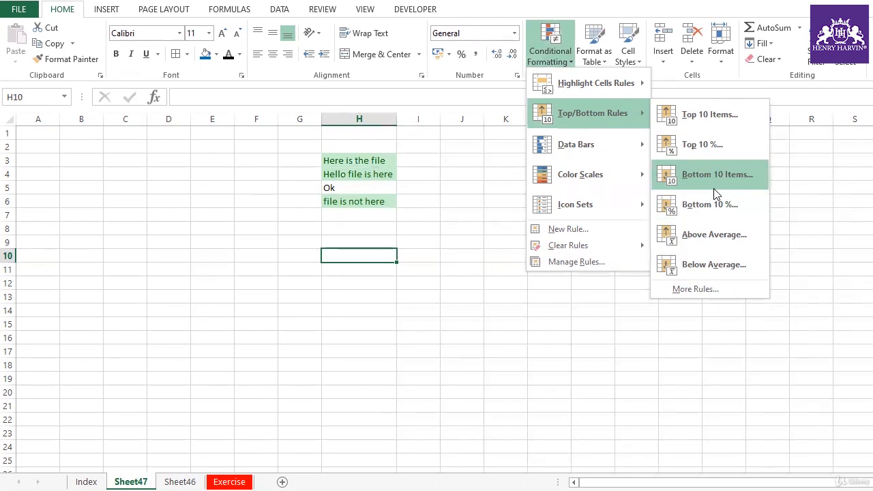
{"action": "mouse_move", "coordinate": [603, 83]}
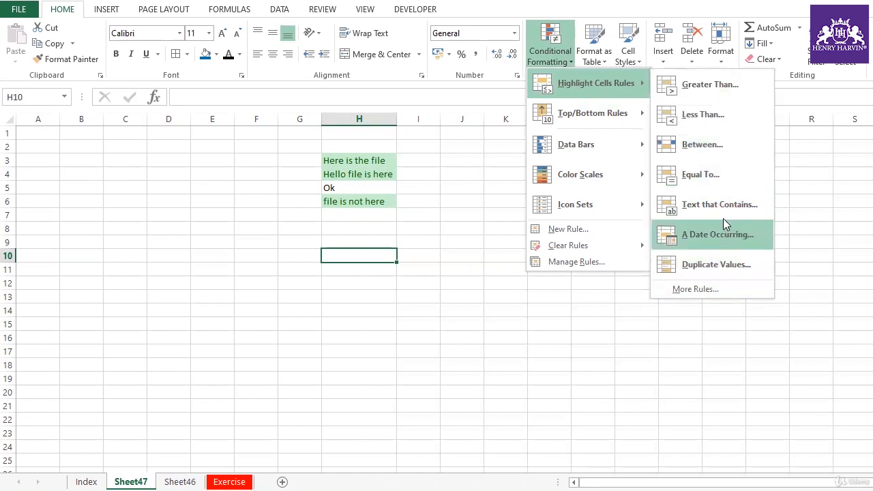
{"action": "left_click", "coordinate": [221, 267]}
- Enter 1234 in K2 and fill the series down to 1250 in K18
{"action": "left_click", "coordinate": [502, 146]}
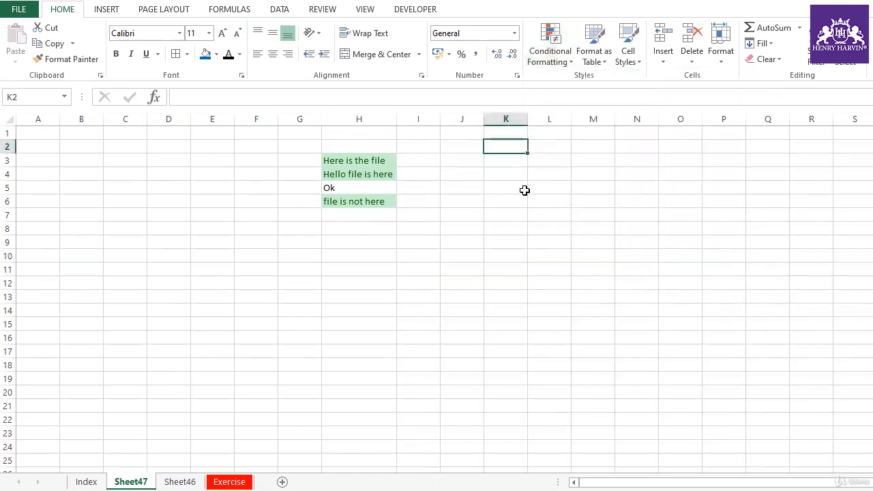
{"action": "type", "text": "1234"}
{"action": "left_click", "coordinate": [525, 196]}
{"action": "left_click", "coordinate": [524, 149]}
{"action": "left_click_drag", "start_coordinate": [527, 159], "coordinate": [529, 372]}
{"action": "left_click", "coordinate": [537, 381]}
{"action": "left_click", "coordinate": [567, 413]}
{"action": "left_click", "coordinate": [586, 301]}
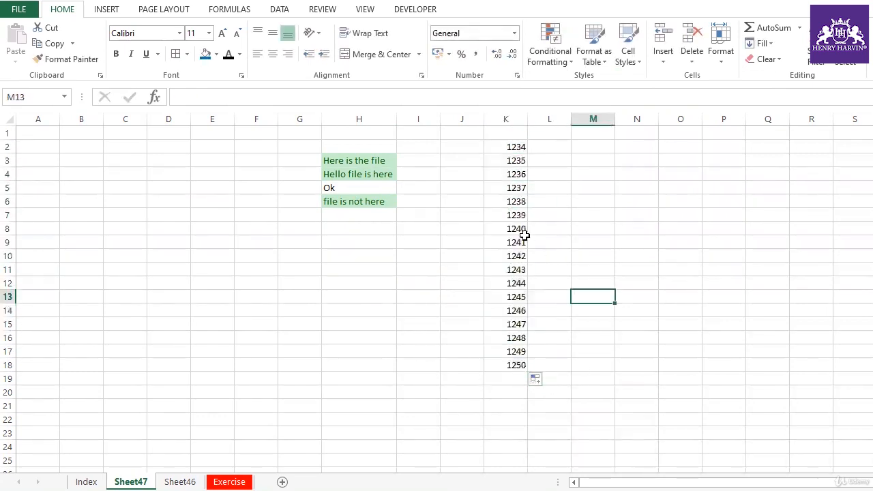
- Replace the values in K4 and K17 with 1242 to create duplicates of K10
{"action": "left_click", "coordinate": [508, 256]}
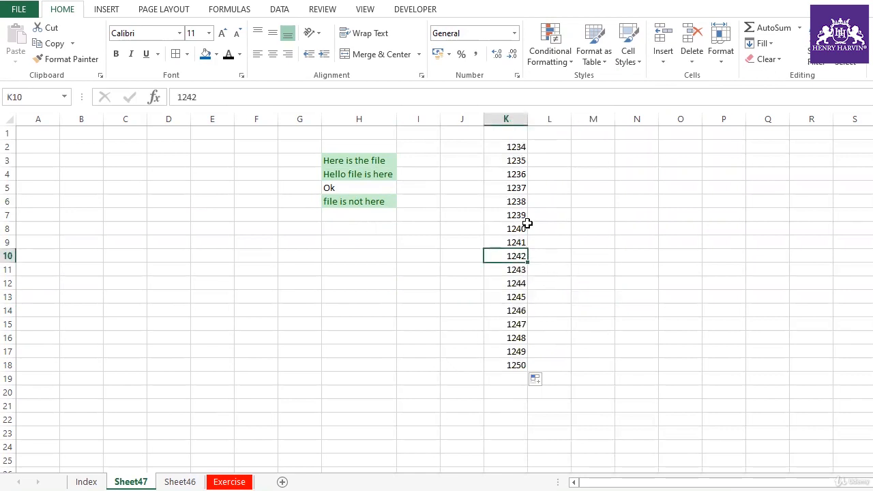
{"action": "left_click", "coordinate": [498, 176]}
{"action": "type", "text": "1242"}
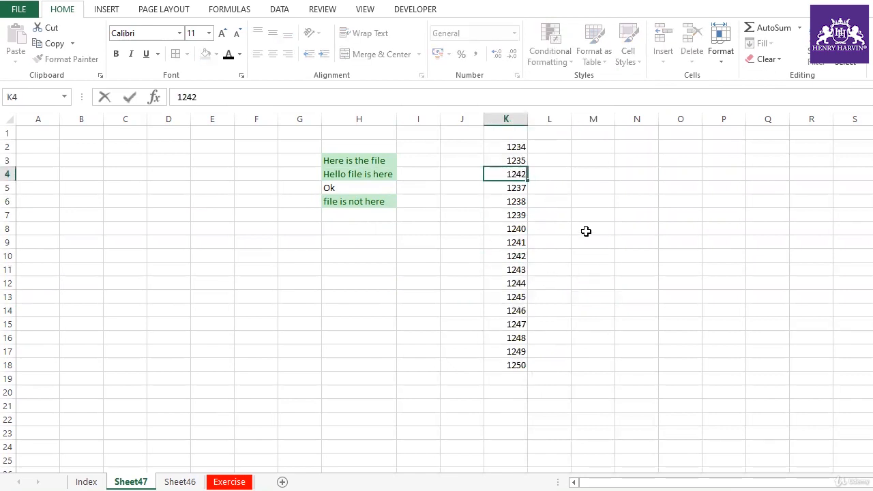
{"action": "left_click", "coordinate": [583, 232]}
{"action": "left_click", "coordinate": [509, 350]}
{"action": "type", "text": "124"}
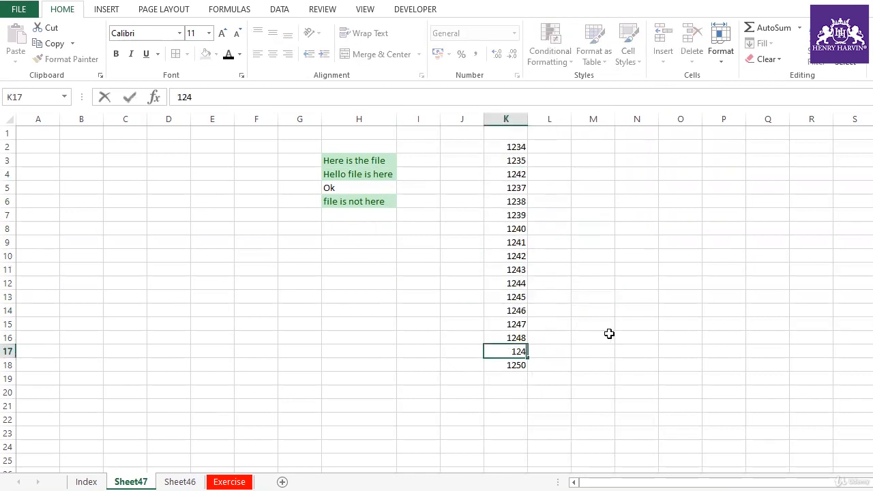
{"action": "type", "text": "2"}
{"action": "left_click", "coordinate": [609, 334]}
- Apply a blue fill manually to the three 1242 cells, K4, K10 and K17
{"action": "left_click_drag", "start_coordinate": [496, 149], "coordinate": [516, 365]}
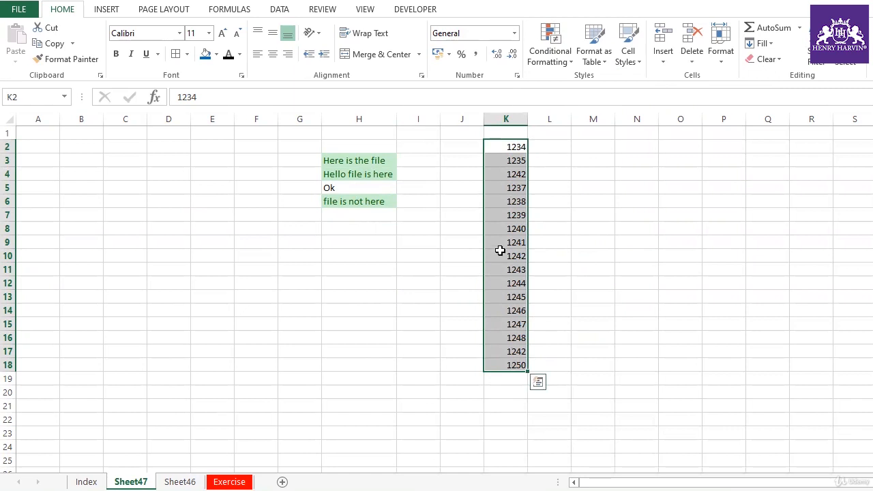
{"action": "left_click", "coordinate": [500, 173]}
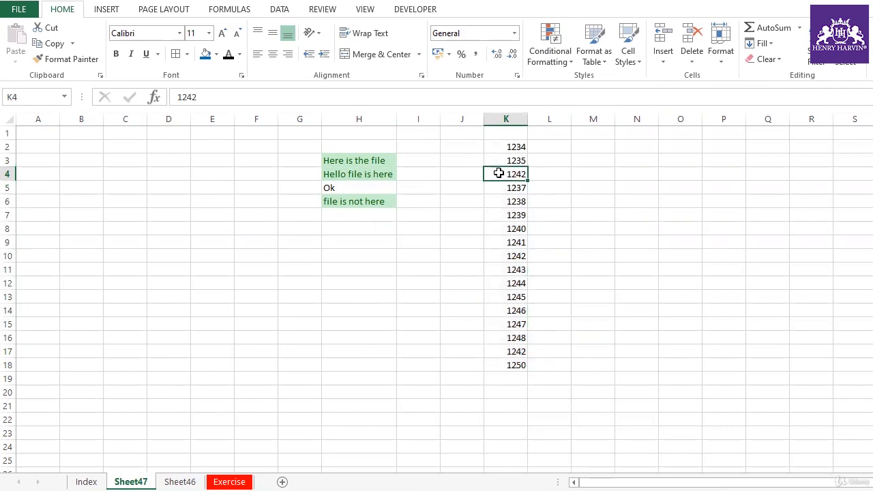
{"action": "left_click", "coordinate": [208, 59]}
{"action": "left_click", "coordinate": [488, 253]}
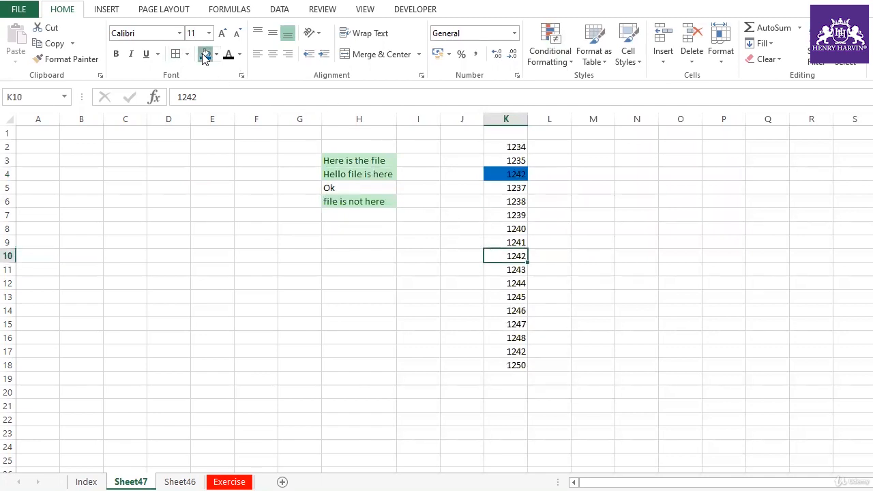
{"action": "left_click", "coordinate": [205, 59]}
{"action": "left_click", "coordinate": [503, 350]}
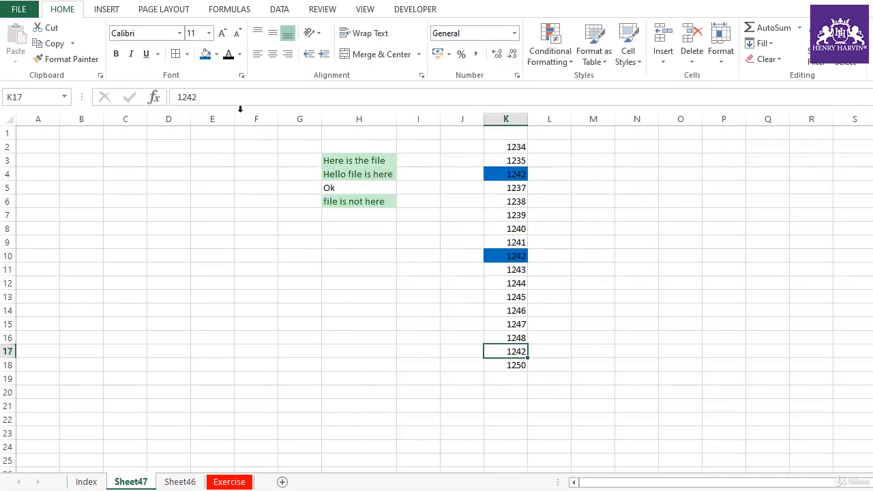
{"action": "left_click", "coordinate": [209, 61]}
{"action": "left_click", "coordinate": [550, 186]}
- Copy K2:K18 and paste only the values, without the fill, starting at M2
{"action": "left_click_drag", "start_coordinate": [515, 147], "coordinate": [512, 367]}
{"action": "key", "text": "ctrl+c"}
{"action": "left_click", "coordinate": [601, 148]}
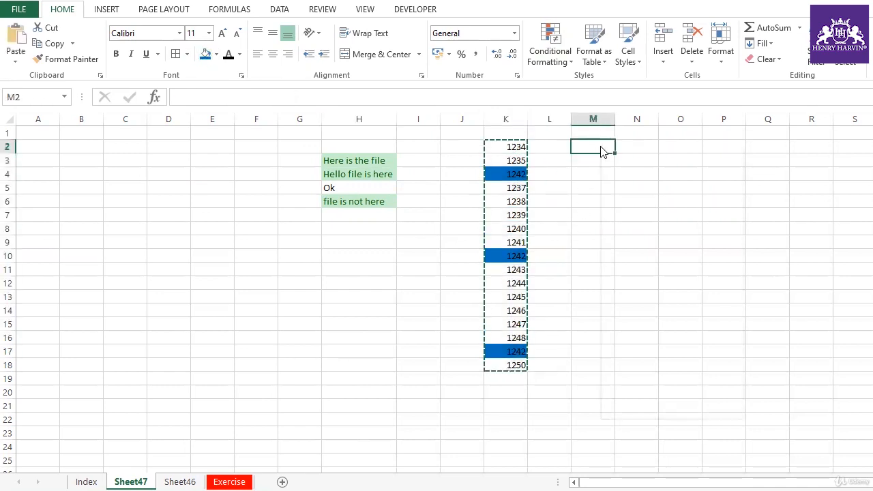
{"action": "right_click", "coordinate": [601, 147]}
{"action": "left_click", "coordinate": [628, 224]}
{"action": "left_click", "coordinate": [546, 170]}
{"action": "left_click", "coordinate": [697, 309]}
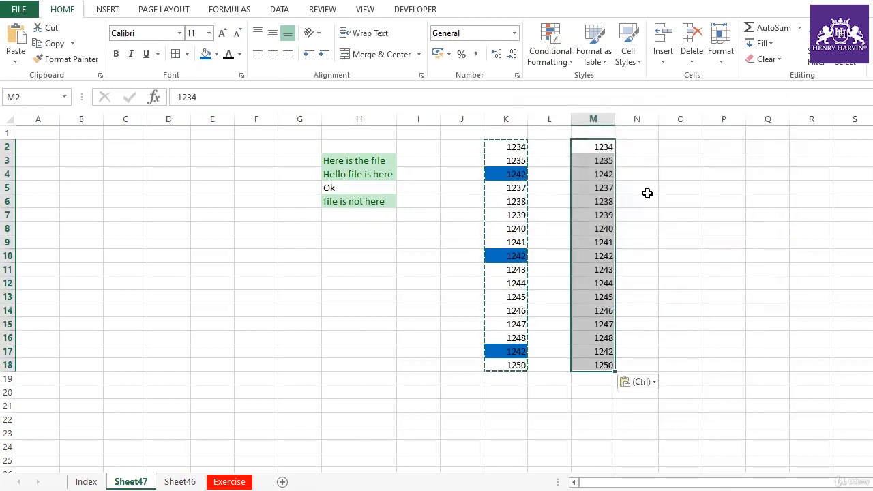
- Try an Equal To highlight rule for 1240 on M2:M18 without applying it
{"action": "left_click", "coordinate": [556, 58]}
{"action": "mouse_move", "coordinate": [581, 86]}
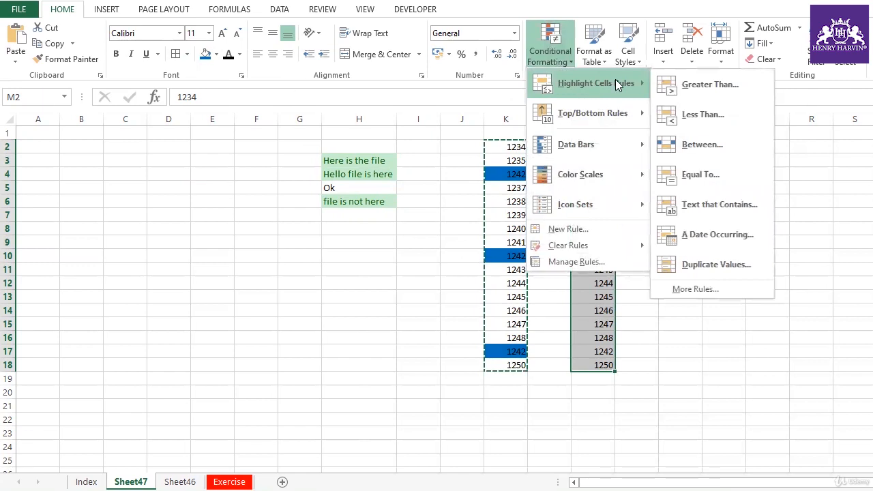
{"action": "left_click", "coordinate": [735, 179]}
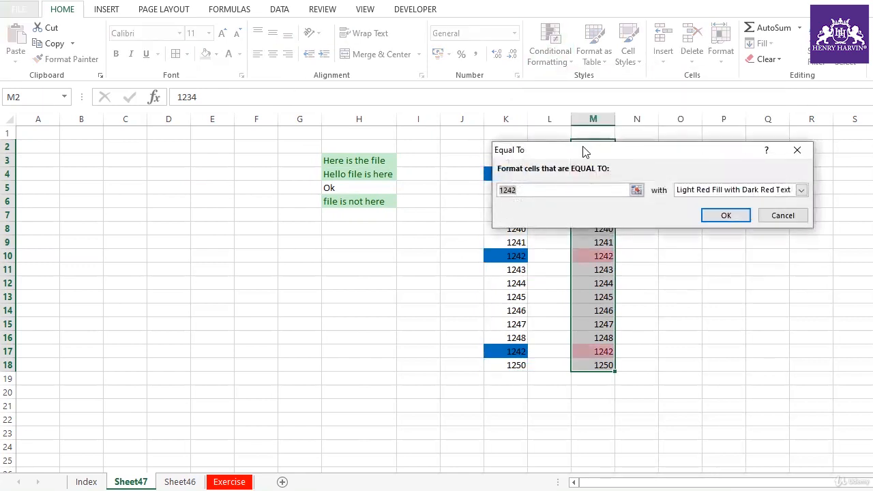
{"action": "left_click_drag", "start_coordinate": [584, 150], "coordinate": [204, 173]}
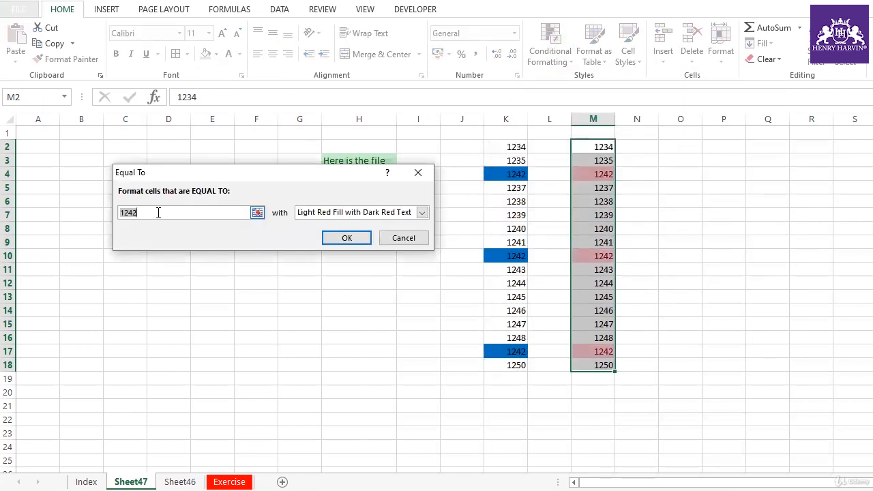
{"action": "left_click", "coordinate": [159, 212]}
{"action": "key", "text": "BackSpace"}
{"action": "key", "text": "BackSpace"}
{"action": "key", "text": "BackSpace"}
{"action": "type", "text": "240"}
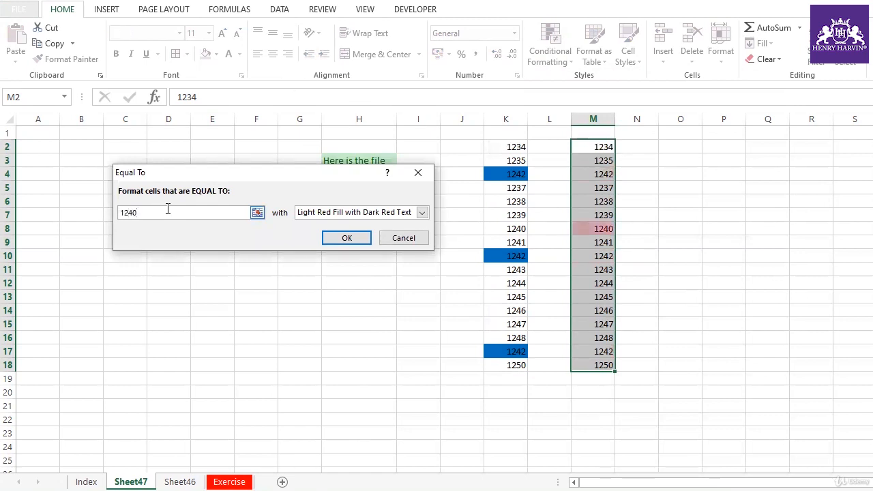
{"action": "left_click", "coordinate": [398, 240]}
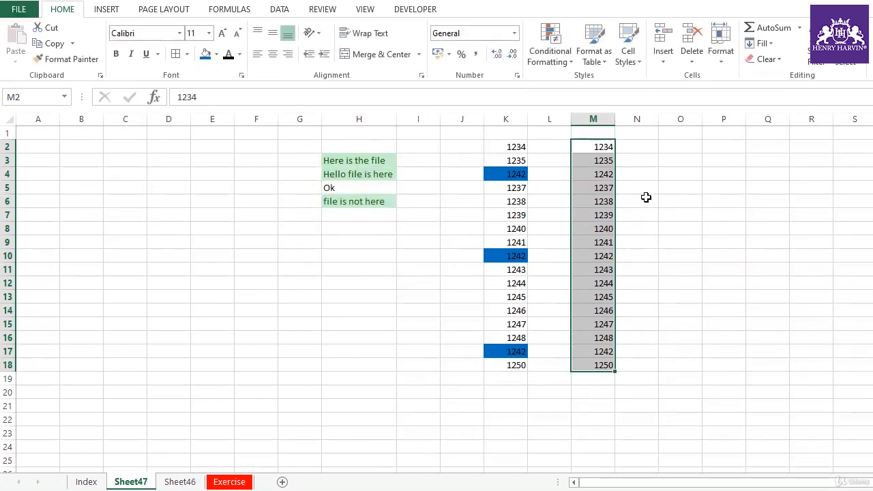
- Copy the number list M2:M18 and paste it starting at H2 on a new worksheet
{"action": "left_click_drag", "start_coordinate": [608, 147], "coordinate": [610, 363]}
{"action": "key", "text": "ctrl+c"}
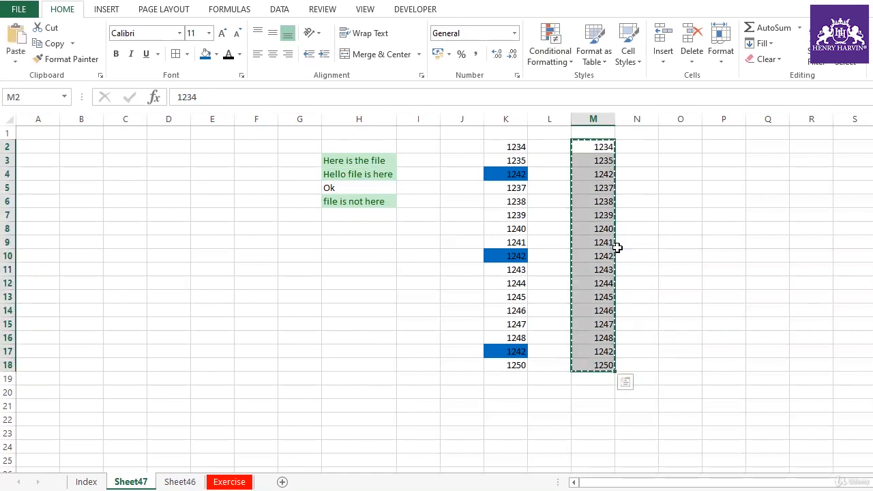
{"action": "left_click", "coordinate": [282, 482]}
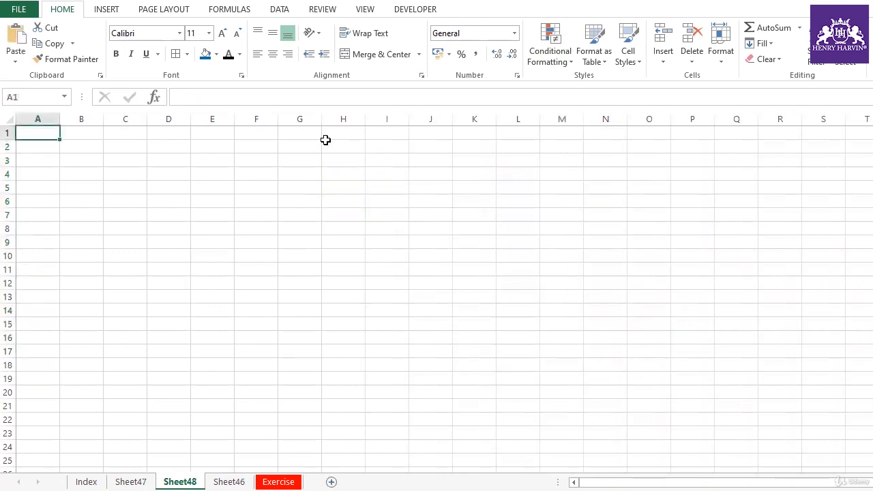
{"action": "right_click", "coordinate": [326, 145]}
{"action": "left_click", "coordinate": [371, 197]}
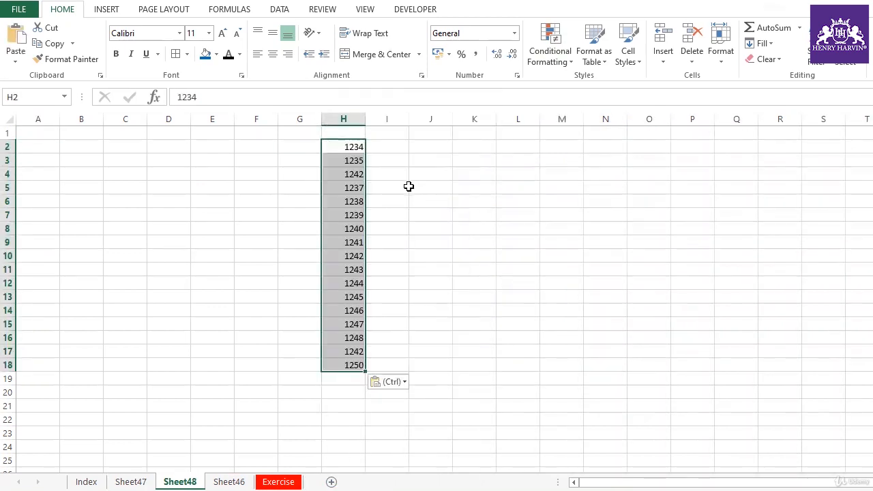
{"action": "left_click", "coordinate": [570, 60]}
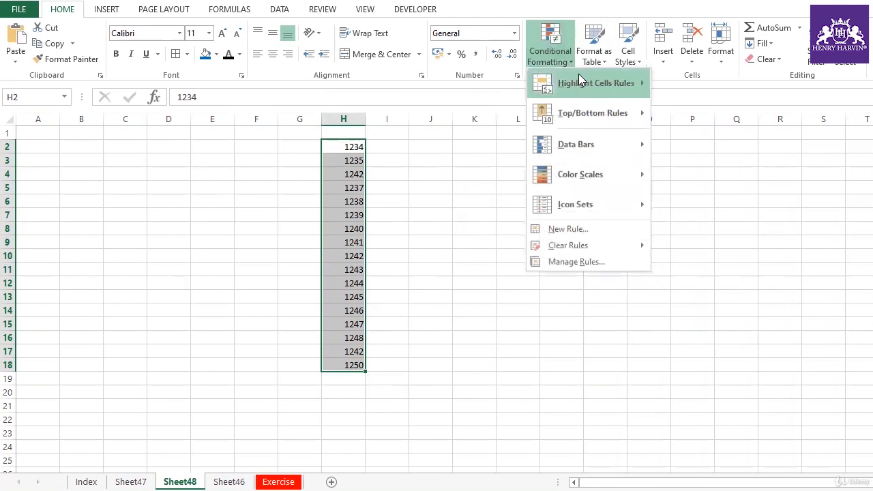
{"action": "mouse_move", "coordinate": [580, 79]}
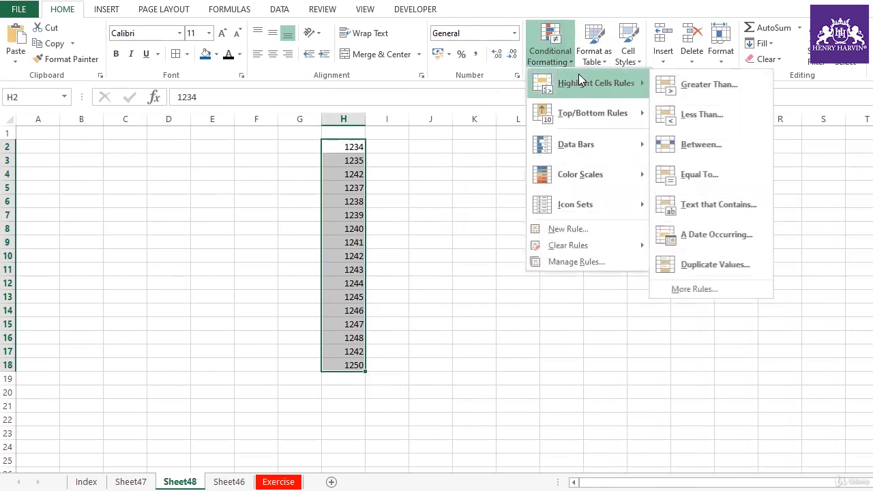
{"action": "left_click", "coordinate": [696, 176]}
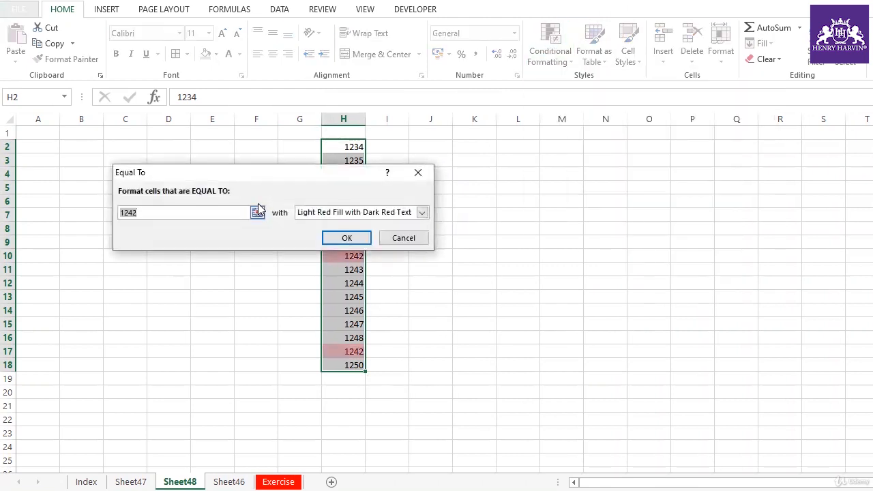
{"action": "left_click_drag", "start_coordinate": [266, 178], "coordinate": [656, 172]}
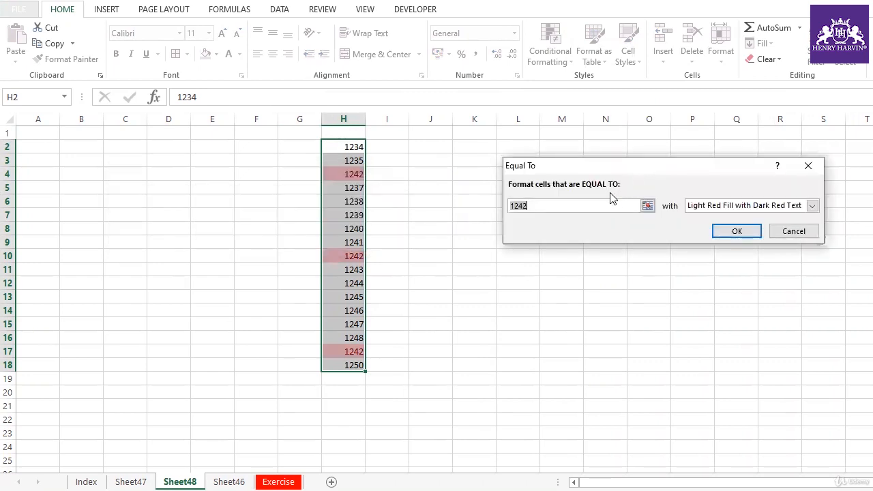
{"action": "left_click_drag", "start_coordinate": [540, 206], "coordinate": [509, 207]}
{"action": "left_click", "coordinate": [813, 206]}
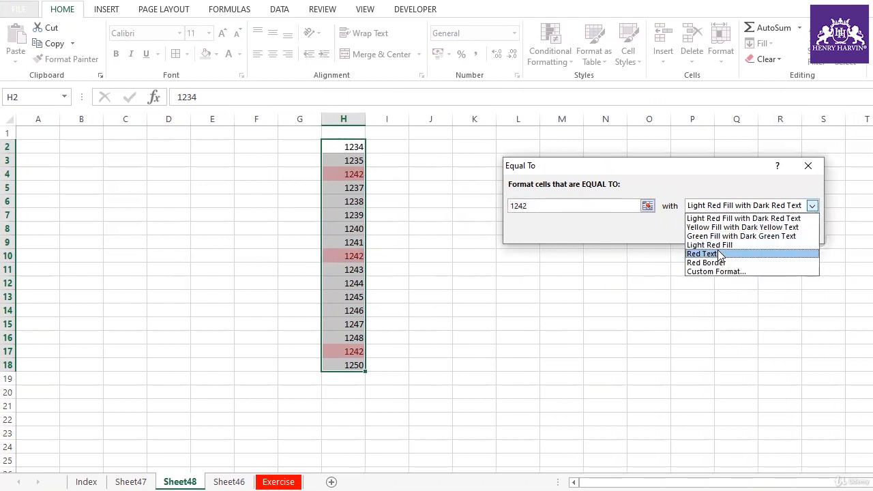
{"action": "left_click", "coordinate": [808, 166]}
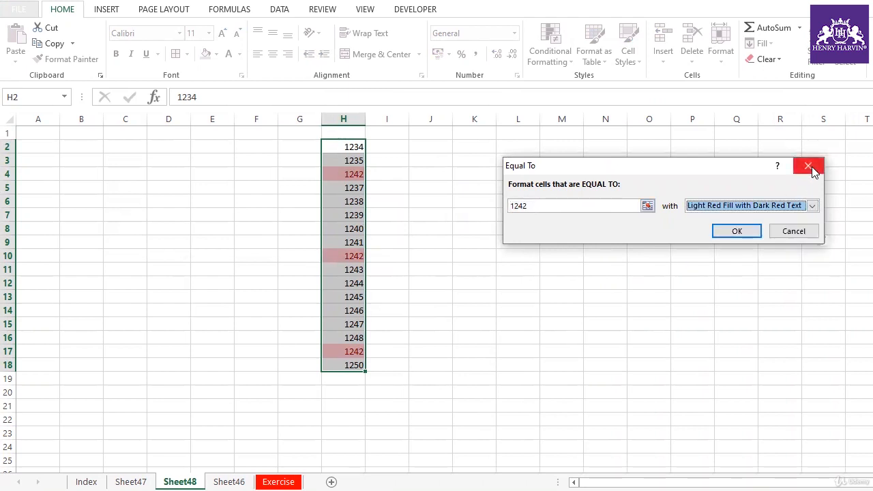
{"action": "left_click", "coordinate": [796, 232]}
{"action": "left_click", "coordinate": [412, 237]}
- Copy the value 1239 from H7 into H15 to create a duplicate
{"action": "left_click", "coordinate": [355, 214]}
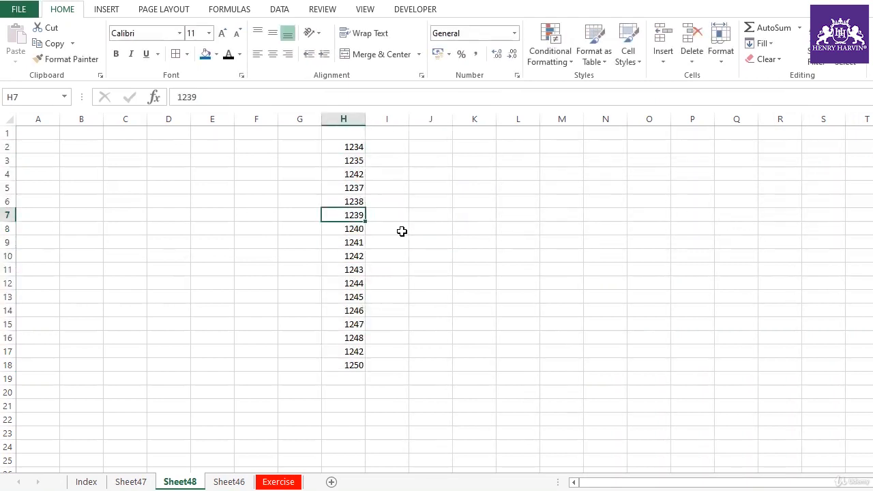
{"action": "key", "text": "ctrl+c"}
{"action": "left_click", "coordinate": [358, 324]}
{"action": "key", "text": "ctrl+v"}
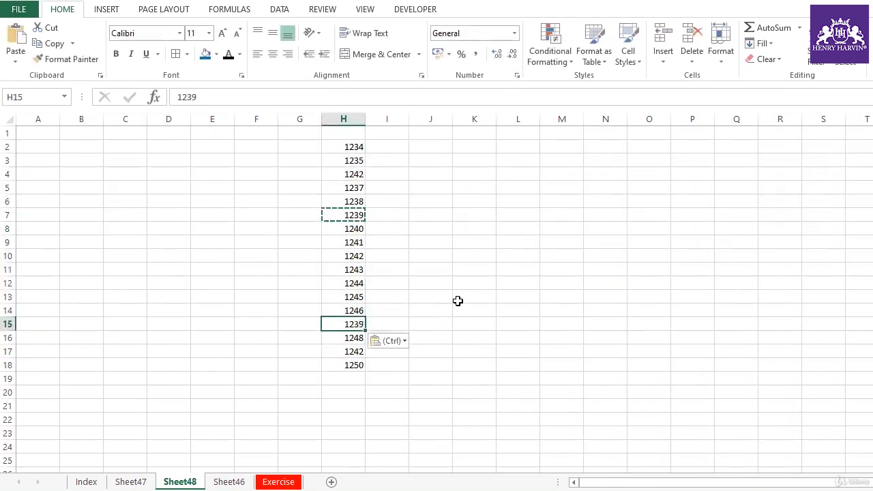
{"action": "left_click", "coordinate": [457, 281]}
{"action": "key", "text": "Escape"}
- Highlight the cells in H2:H18 equal to 1239 with Light Red Fill with Dark Red Text
{"action": "left_click_drag", "start_coordinate": [354, 146], "coordinate": [356, 366]}
{"action": "left_click", "coordinate": [566, 65]}
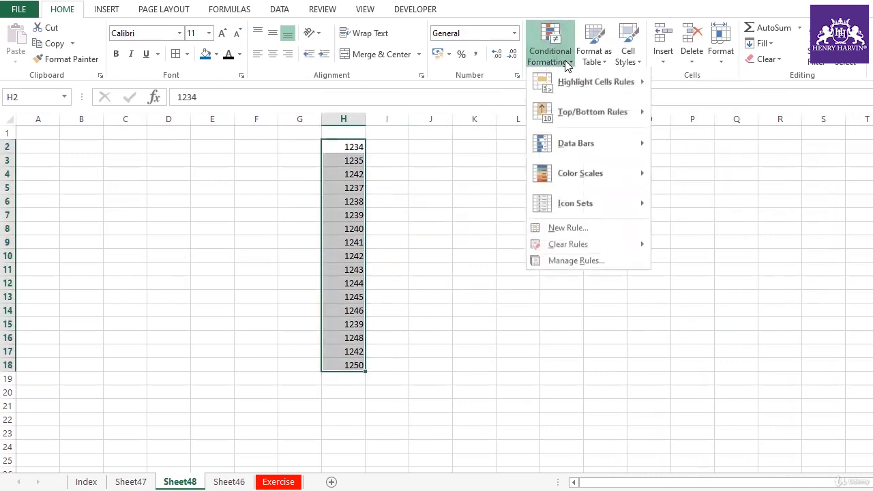
{"action": "mouse_move", "coordinate": [615, 70]}
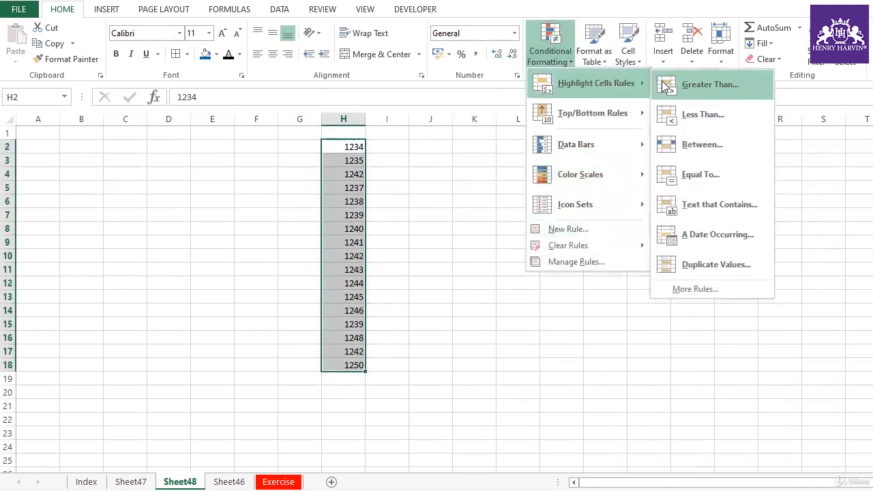
{"action": "left_click", "coordinate": [707, 186]}
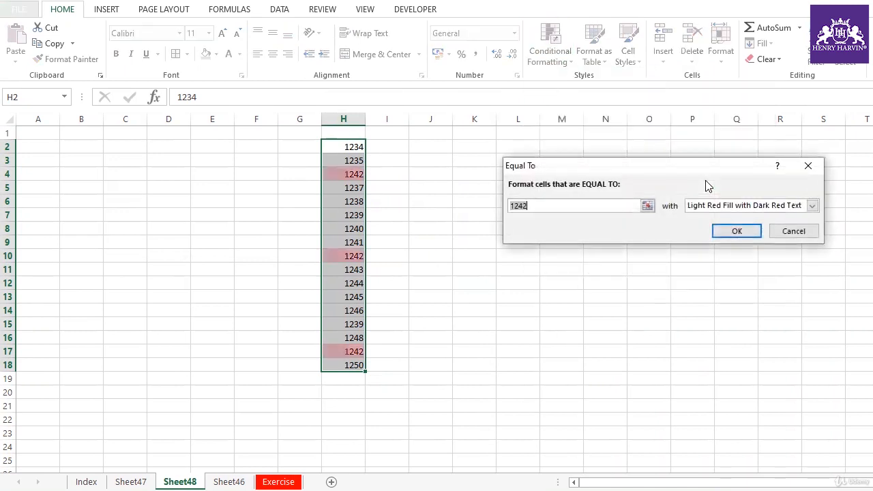
{"action": "left_click", "coordinate": [565, 206]}
{"action": "key", "text": "BackSpace"}
{"action": "key", "text": "BackSpace"}
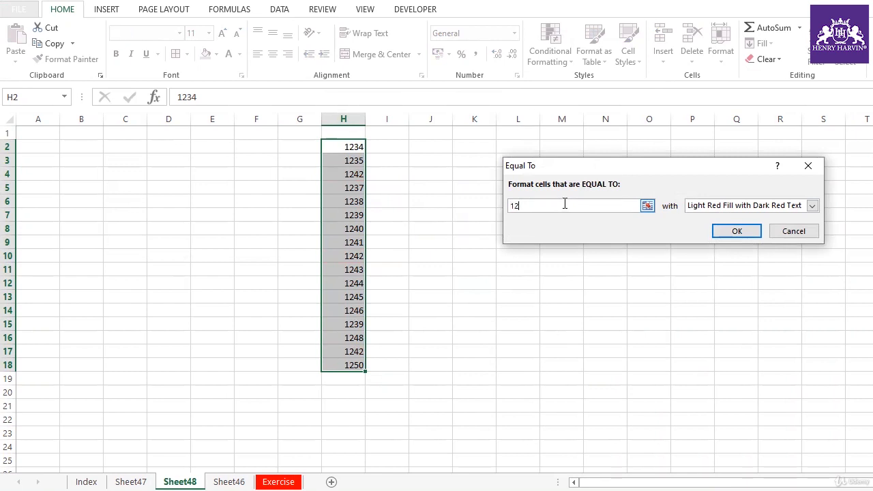
{"action": "type", "text": "39"}
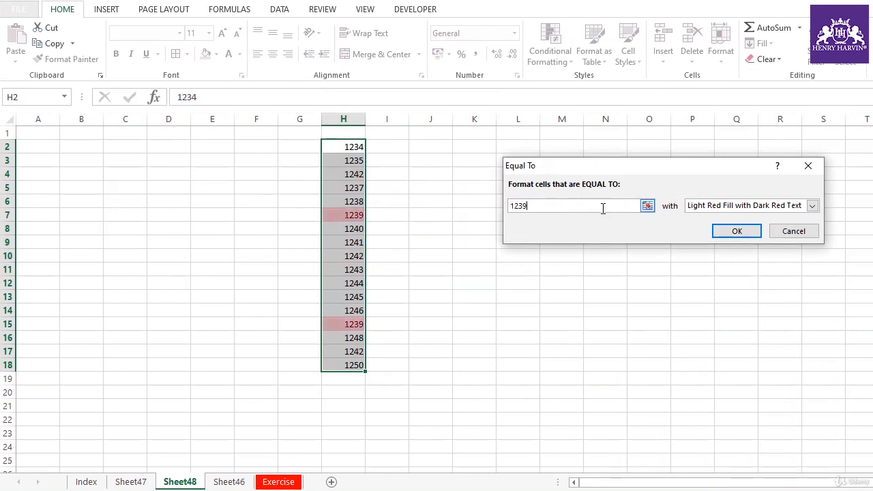
{"action": "left_click_drag", "start_coordinate": [547, 208], "coordinate": [487, 208]}
{"action": "left_click", "coordinate": [717, 232]}
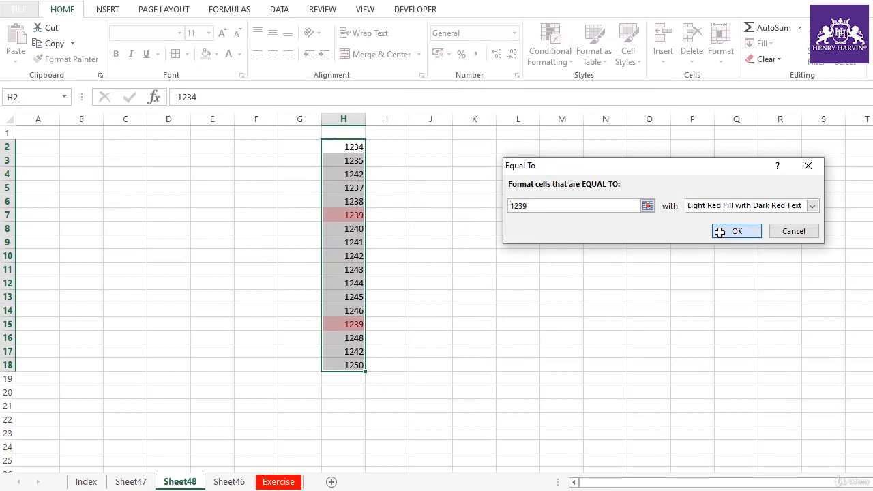
- Examine the two highlighted cells H7 and H15 in the number list
{"action": "left_click", "coordinate": [354, 216]}
{"action": "left_click", "coordinate": [351, 283]}
{"action": "left_click", "coordinate": [348, 324]}
{"action": "left_click", "coordinate": [351, 215]}
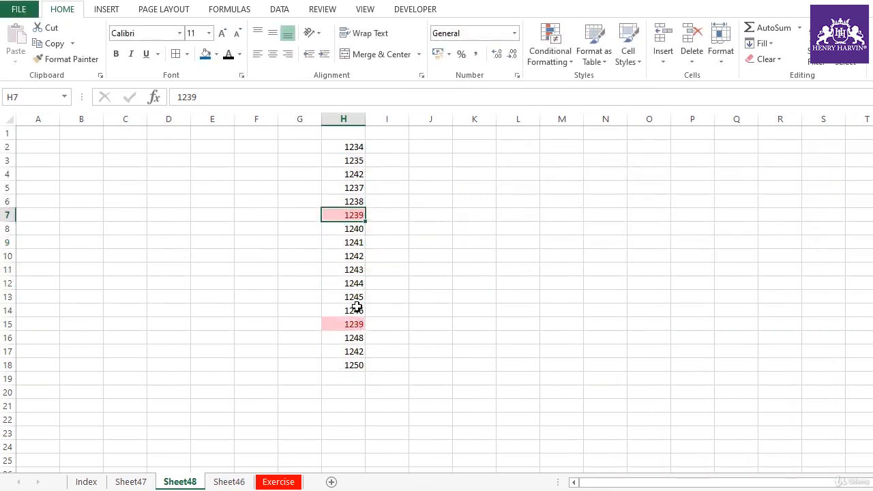
{"action": "left_click", "coordinate": [349, 324]}
{"action": "left_click", "coordinate": [346, 216]}
{"action": "left_click", "coordinate": [347, 323]}
{"action": "left_click", "coordinate": [344, 213]}
{"action": "left_click", "coordinate": [347, 322]}
{"action": "left_click", "coordinate": [384, 179]}
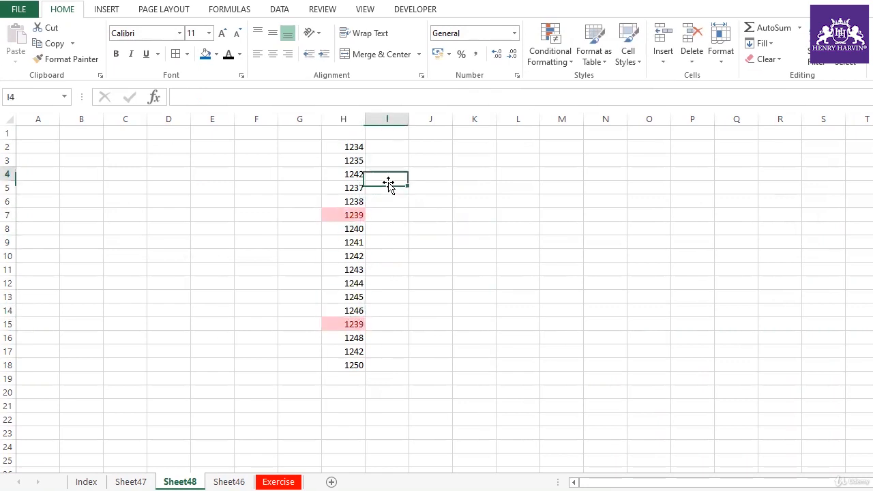
- Clear the conditional formatting rules from the entire sheet
{"action": "left_click", "coordinate": [346, 135]}
{"action": "left_click_drag", "start_coordinate": [345, 146], "coordinate": [350, 369]}
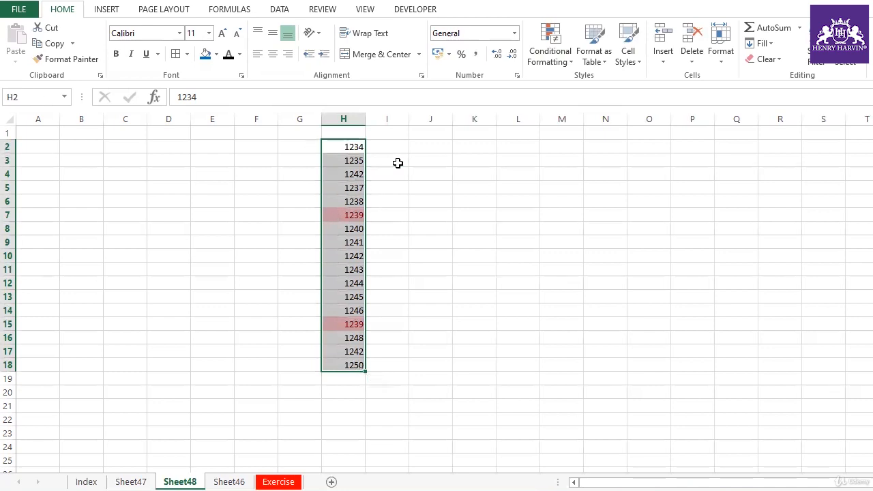
{"action": "left_click", "coordinate": [9, 122]}
{"action": "left_click", "coordinate": [398, 162]}
{"action": "left_click_drag", "start_coordinate": [353, 146], "coordinate": [357, 366]}
{"action": "left_click", "coordinate": [440, 282]}
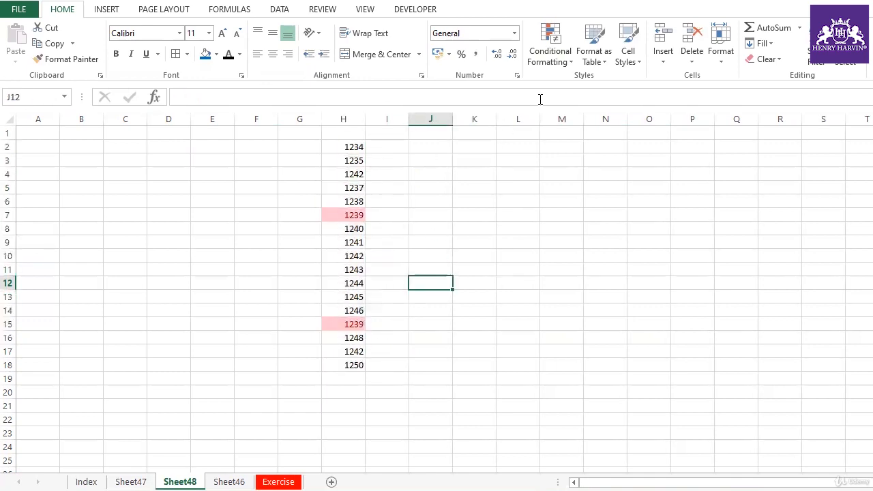
{"action": "left_click", "coordinate": [554, 67]}
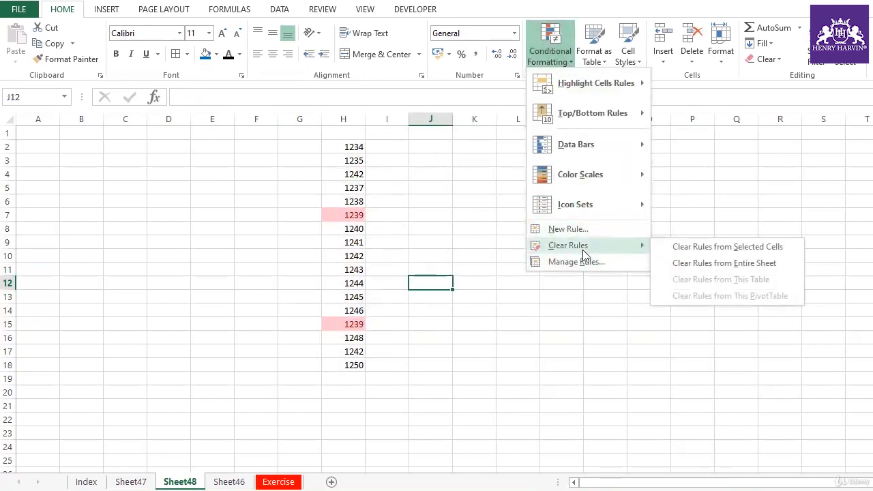
{"action": "left_click", "coordinate": [707, 263]}
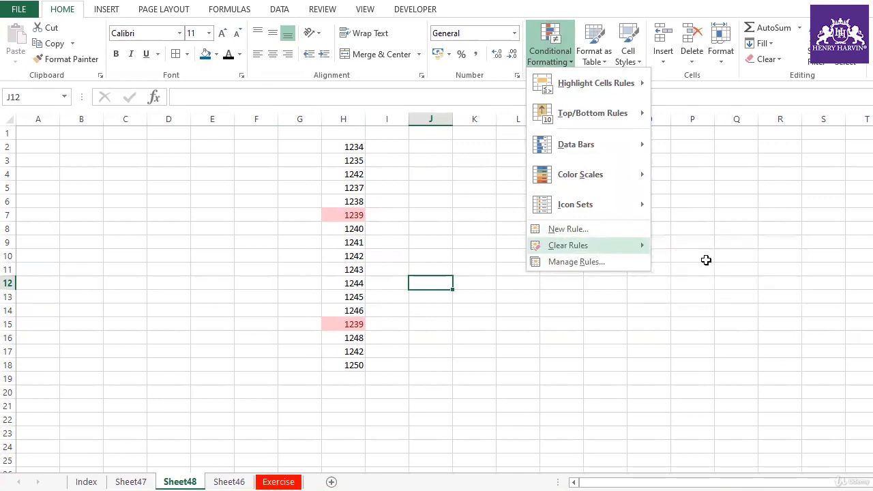
{"action": "left_click", "coordinate": [10, 120]}
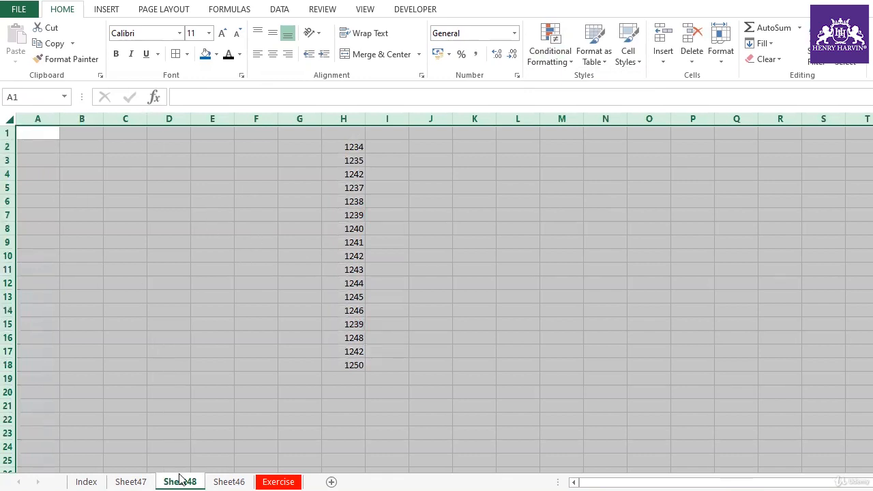
- Preview data bars and color scales on H2:H18, and apply the icon set with green, yellow and red circles
{"action": "left_click_drag", "start_coordinate": [354, 146], "coordinate": [352, 363]}
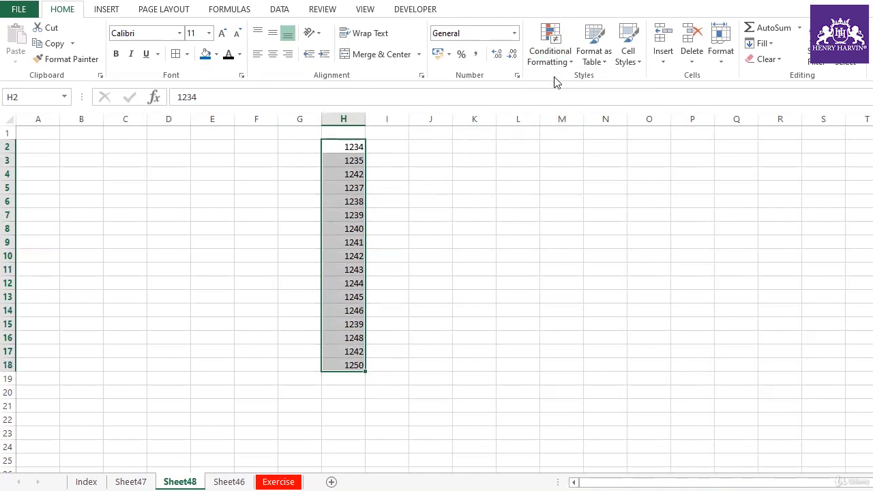
{"action": "left_click", "coordinate": [550, 55]}
{"action": "mouse_move", "coordinate": [583, 88]}
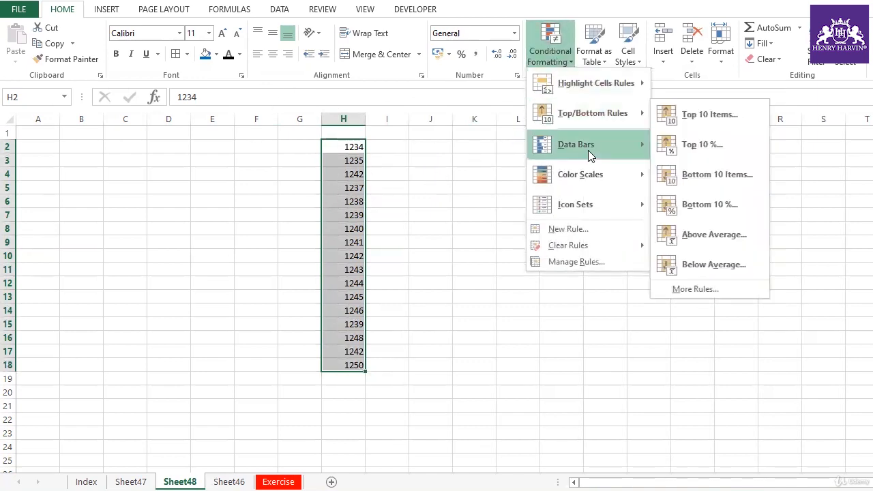
{"action": "mouse_move", "coordinate": [588, 150]}
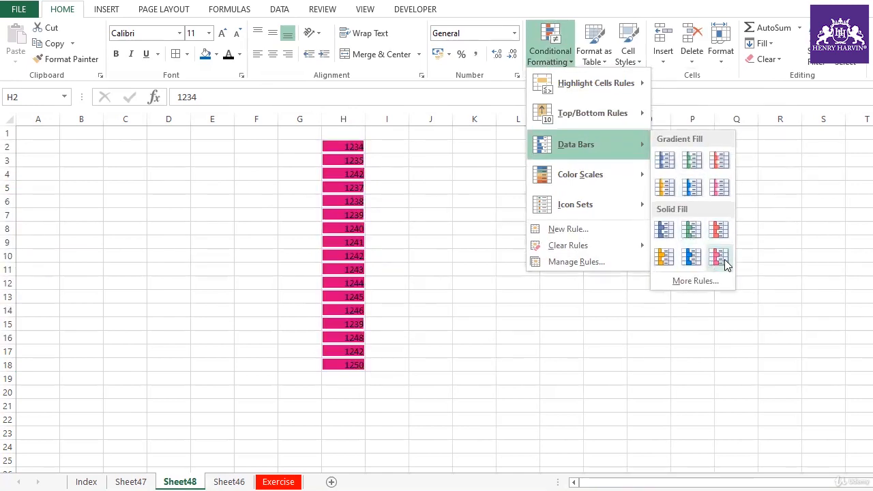
{"action": "mouse_move", "coordinate": [595, 179]}
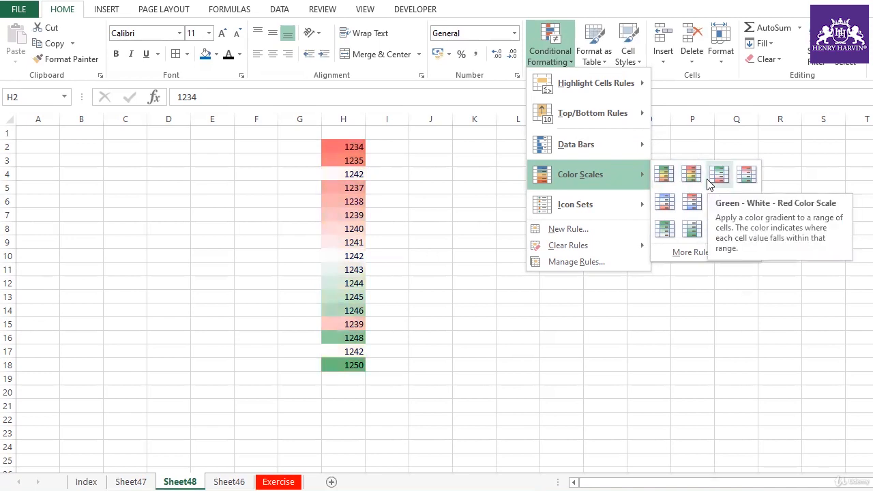
{"action": "mouse_move", "coordinate": [610, 199]}
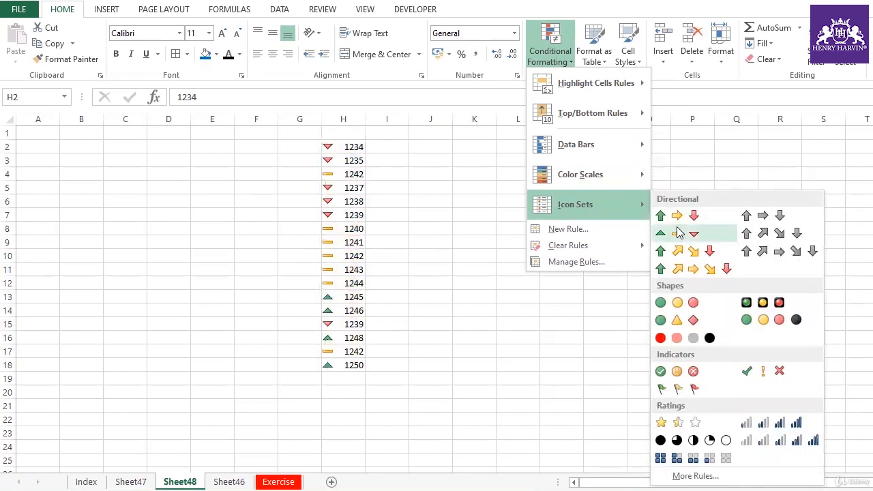
{"action": "left_click", "coordinate": [677, 302]}
{"action": "left_click", "coordinate": [482, 200]}
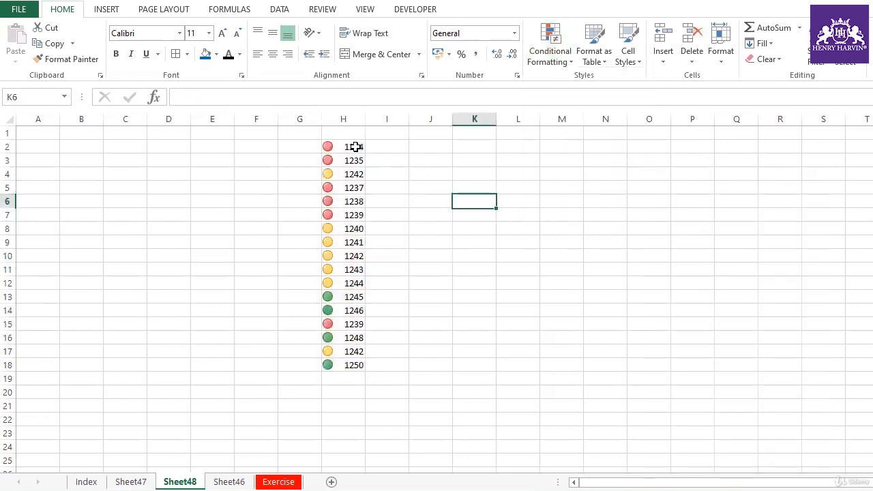
- Apply the icon set with circled check, exclamation and cross symbols to the numbers in H2:H18
{"action": "left_click_drag", "start_coordinate": [352, 144], "coordinate": [361, 362]}
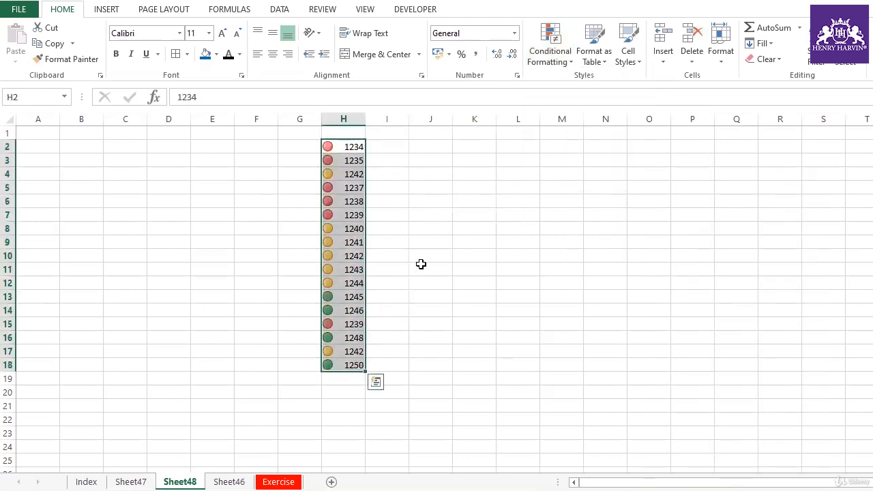
{"action": "left_click", "coordinate": [568, 60]}
{"action": "mouse_move", "coordinate": [602, 207]}
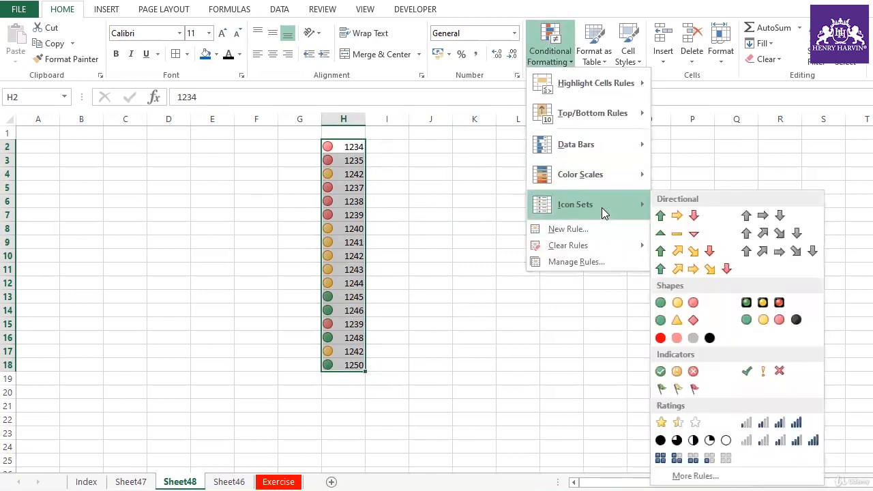
{"action": "left_click", "coordinate": [702, 374]}
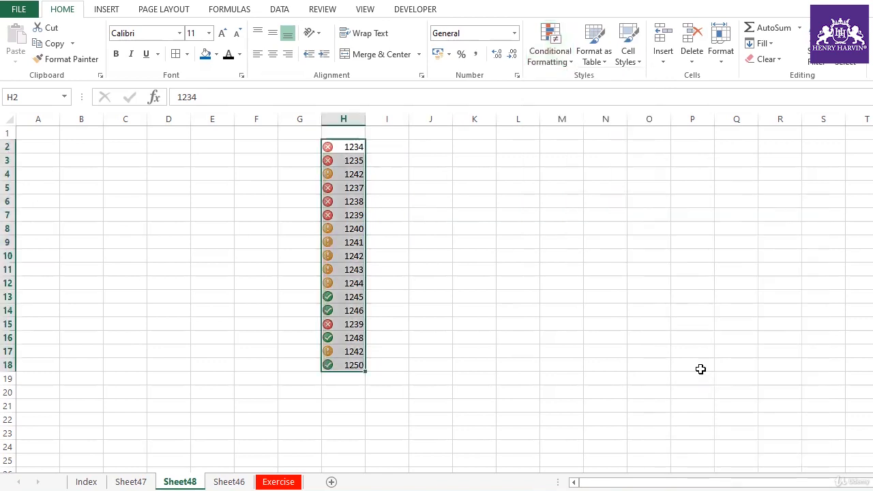
{"action": "left_click", "coordinate": [336, 148]}
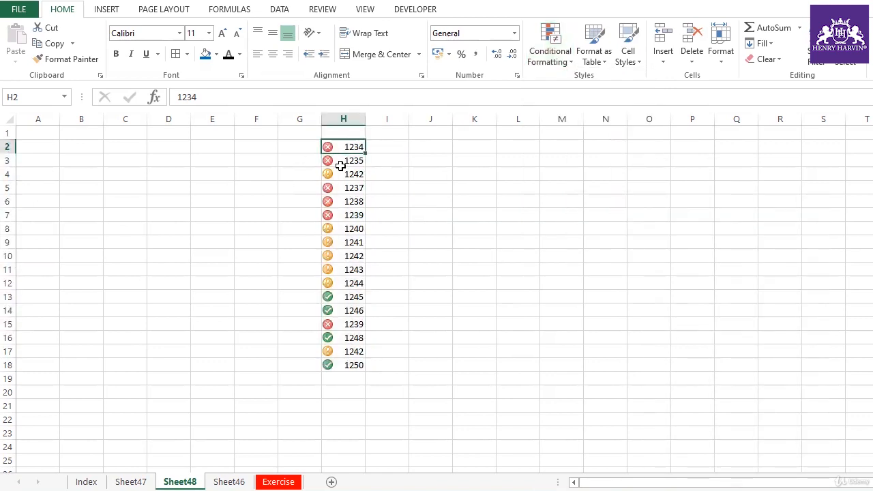
{"action": "left_click", "coordinate": [380, 198]}
- Clear the icon set rules from the entire sheet
{"action": "left_click", "coordinate": [345, 146]}
{"action": "left_click_drag", "start_coordinate": [354, 224], "coordinate": [359, 362]}
{"action": "left_click", "coordinate": [568, 63]}
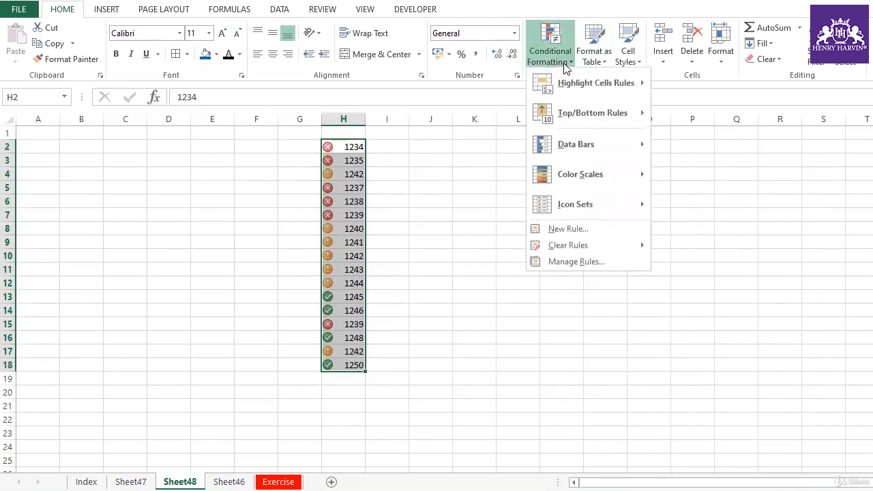
{"action": "mouse_move", "coordinate": [599, 115]}
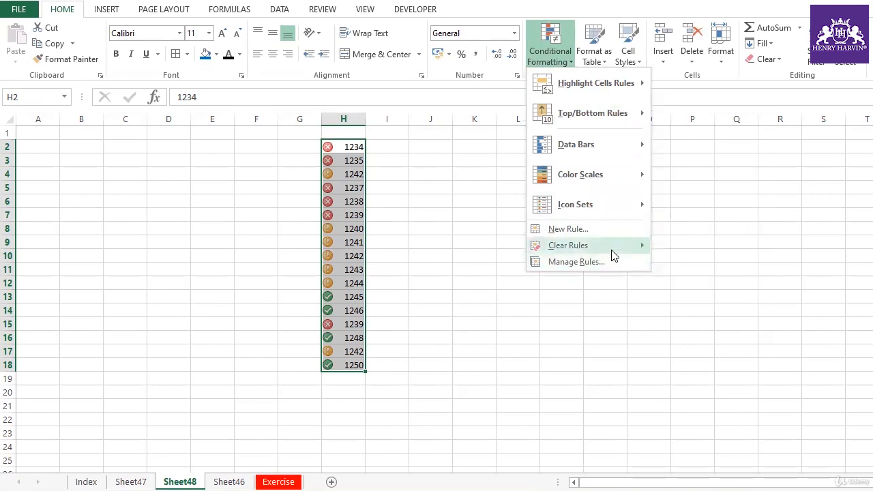
{"action": "mouse_move", "coordinate": [617, 249]}
{"action": "left_click", "coordinate": [713, 261]}
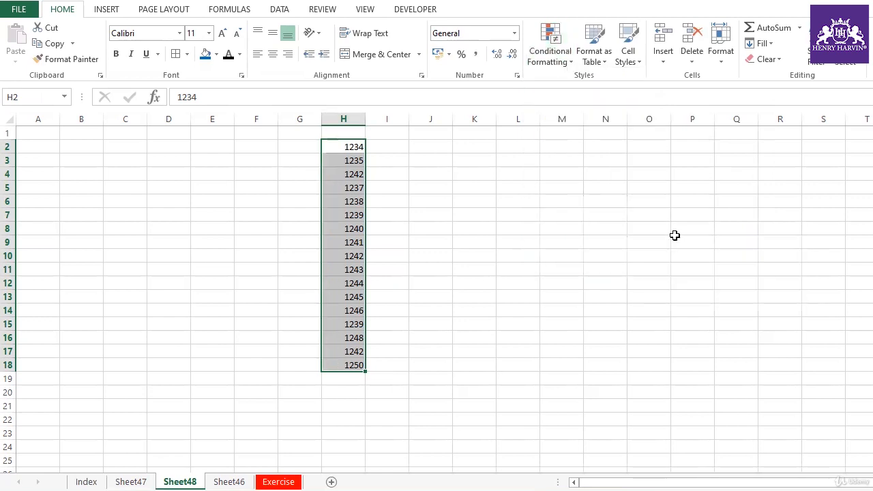
- Highlight the top 10 items in H2:H18 with Light Red Fill with Dark Red Text
{"action": "left_click", "coordinate": [564, 62]}
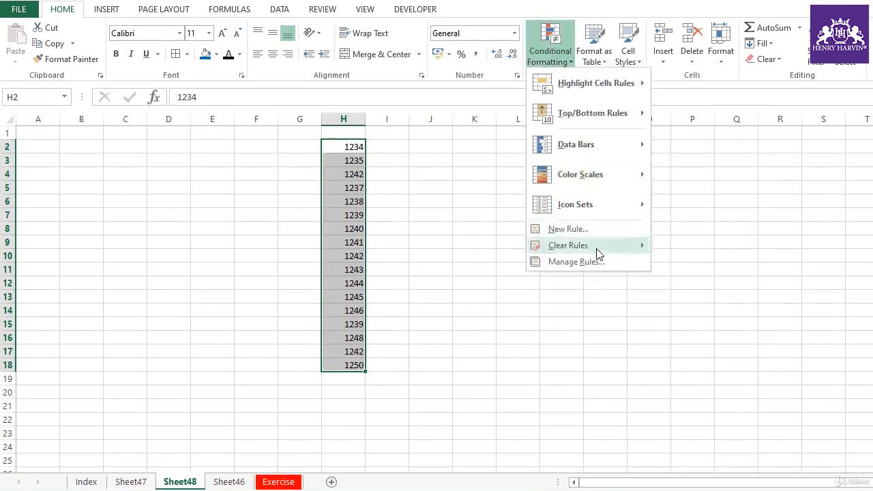
{"action": "mouse_move", "coordinate": [593, 113]}
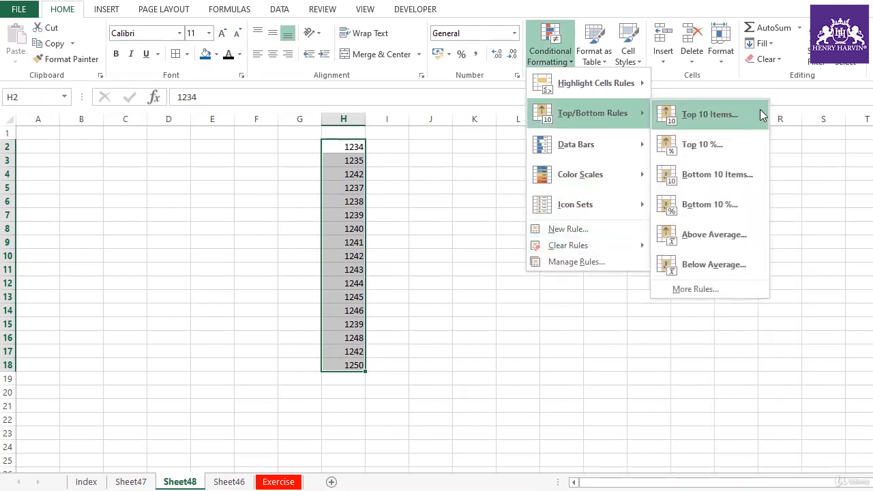
{"action": "left_click", "coordinate": [724, 113]}
{"action": "left_click", "coordinate": [683, 213]}
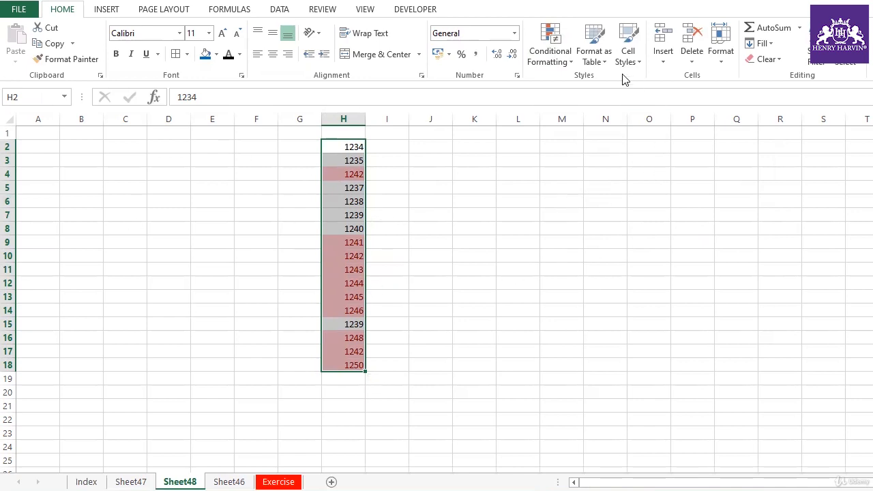
- Add a Bottom 10 Items rule to H2:H18 with Light Red Fill with Dark Red Text, on top of the existing rule
{"action": "left_click", "coordinate": [550, 55]}
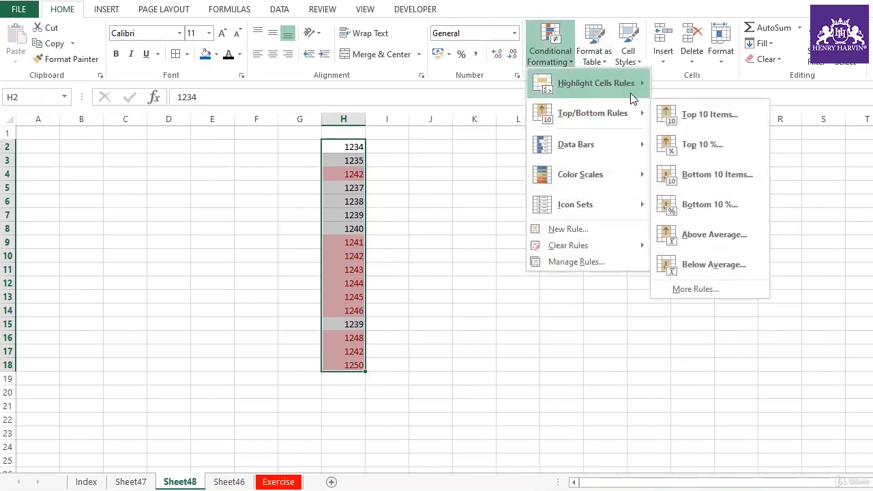
{"action": "mouse_move", "coordinate": [635, 100]}
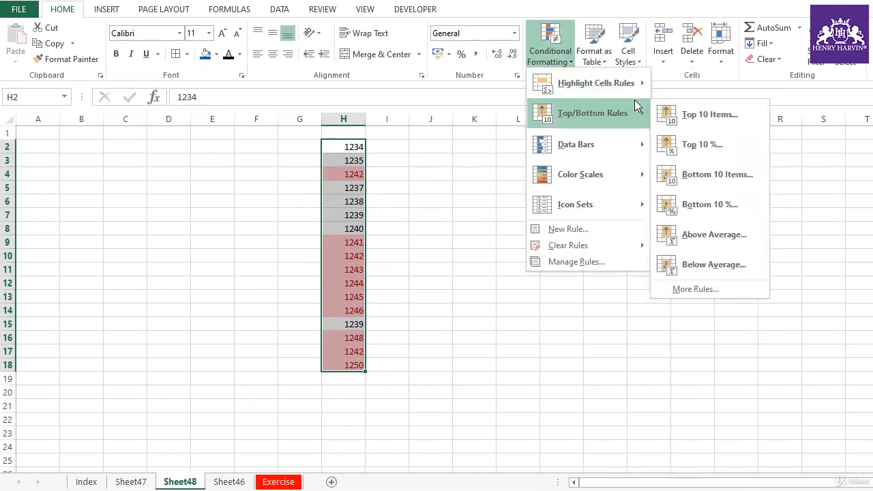
{"action": "left_click", "coordinate": [705, 180]}
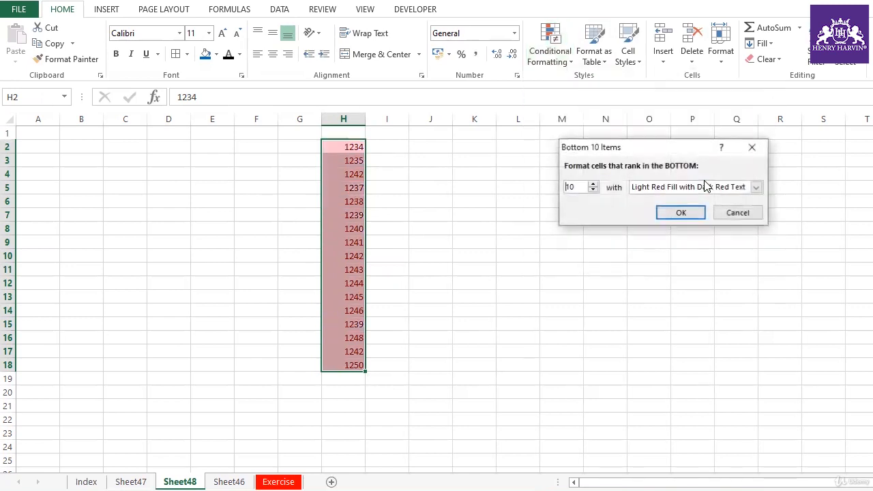
{"action": "left_click", "coordinate": [679, 212]}
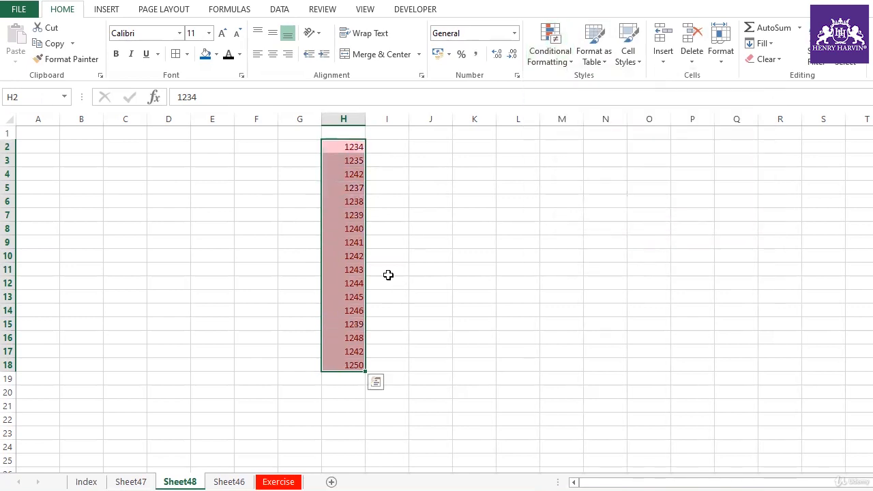
{"action": "left_click", "coordinate": [416, 259]}
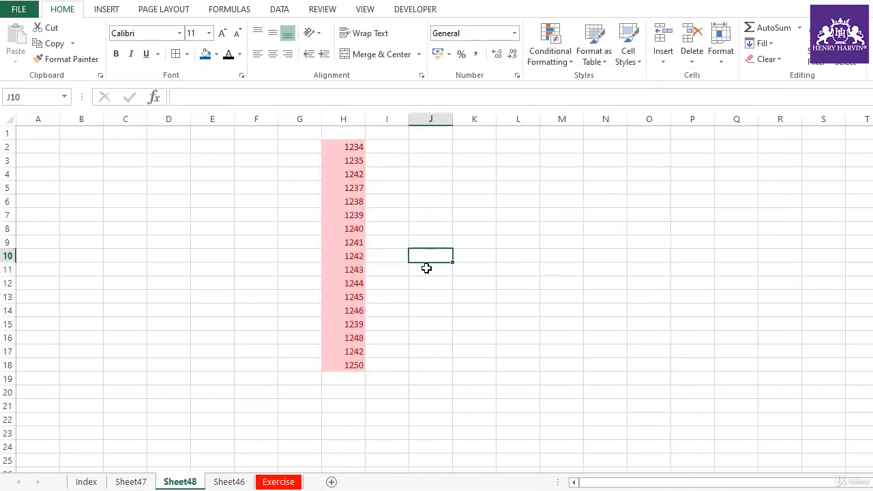
- Clear the top and bottom rules from the entire sheet
{"action": "left_click", "coordinate": [572, 62]}
{"action": "mouse_move", "coordinate": [592, 247]}
{"action": "left_click", "coordinate": [706, 264]}
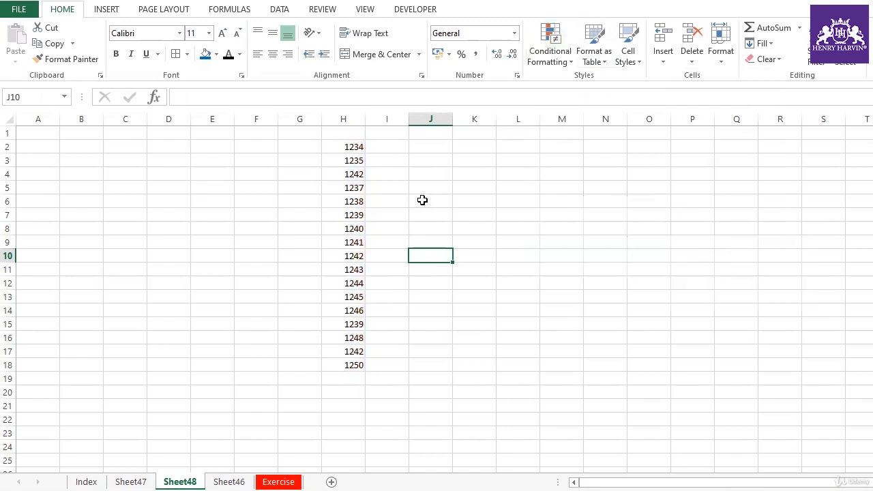
- Highlight only the bottom 10 items in H2:H18 with Light Red Fill with Dark Red Text
{"action": "left_click_drag", "start_coordinate": [358, 146], "coordinate": [357, 363]}
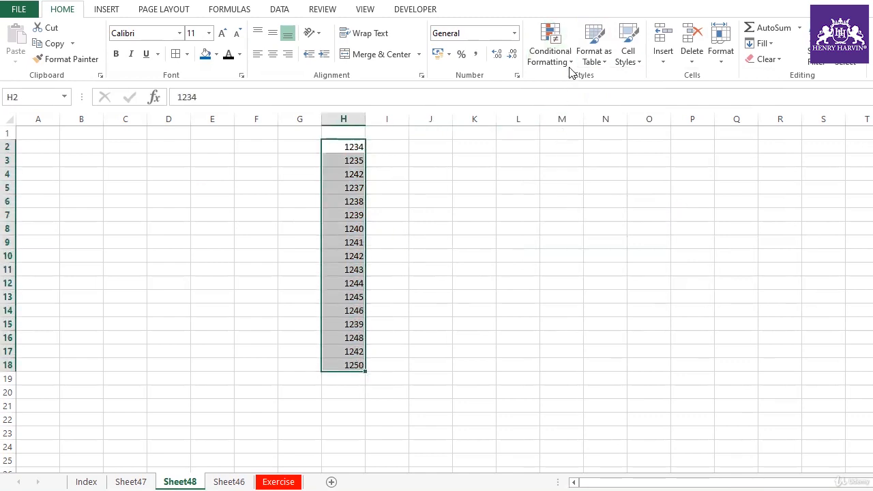
{"action": "left_click", "coordinate": [567, 64]}
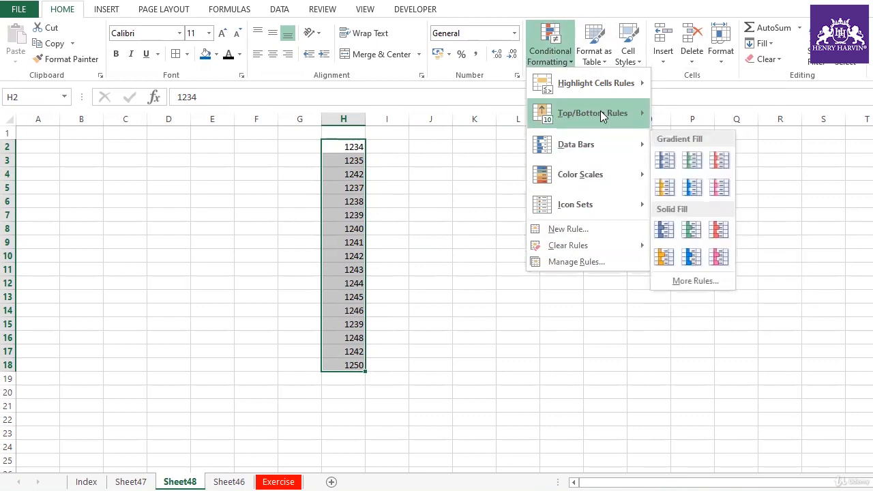
{"action": "mouse_move", "coordinate": [601, 112]}
{"action": "left_click", "coordinate": [692, 176]}
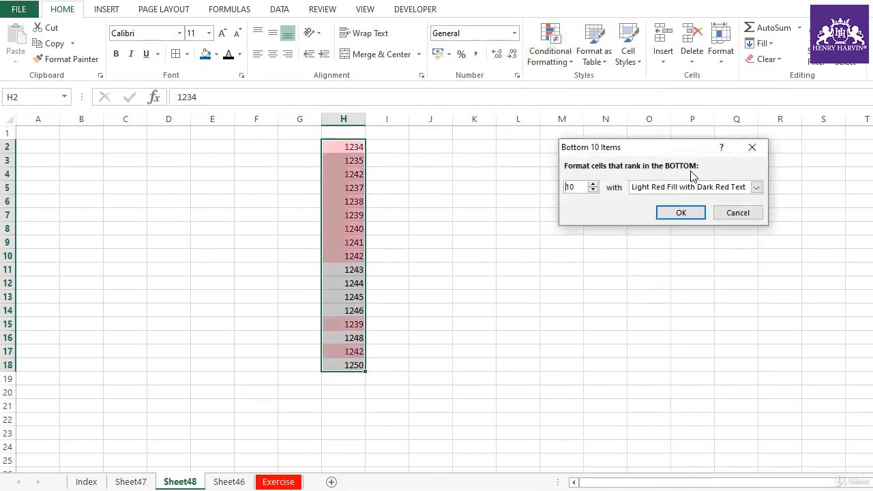
{"action": "left_click", "coordinate": [690, 209]}
{"action": "left_click", "coordinate": [429, 214]}
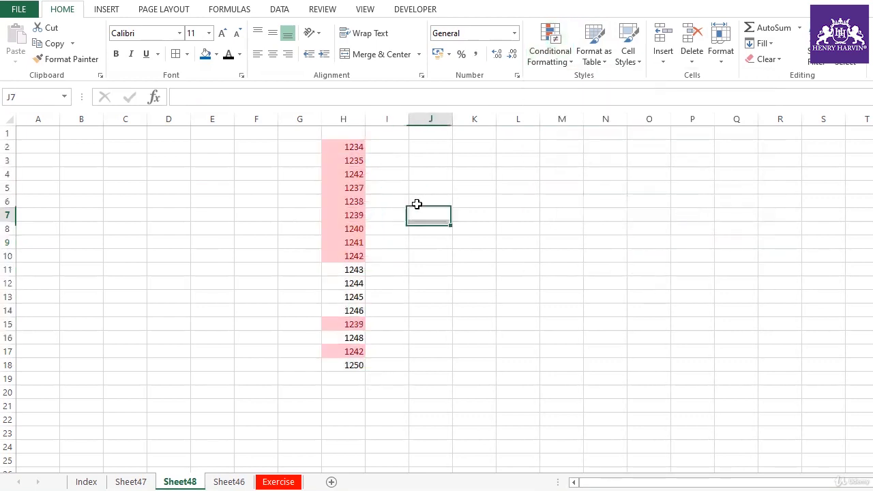
{"action": "left_click_drag", "start_coordinate": [359, 150], "coordinate": [360, 366]}
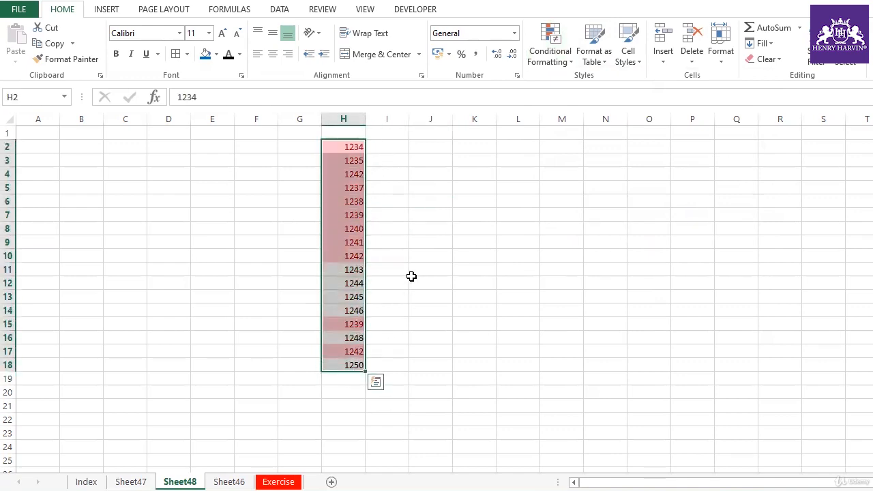
{"action": "left_click_drag", "start_coordinate": [348, 149], "coordinate": [353, 364]}
{"action": "left_click", "coordinate": [353, 144]}
{"action": "left_click_drag", "start_coordinate": [353, 144], "coordinate": [354, 366]}
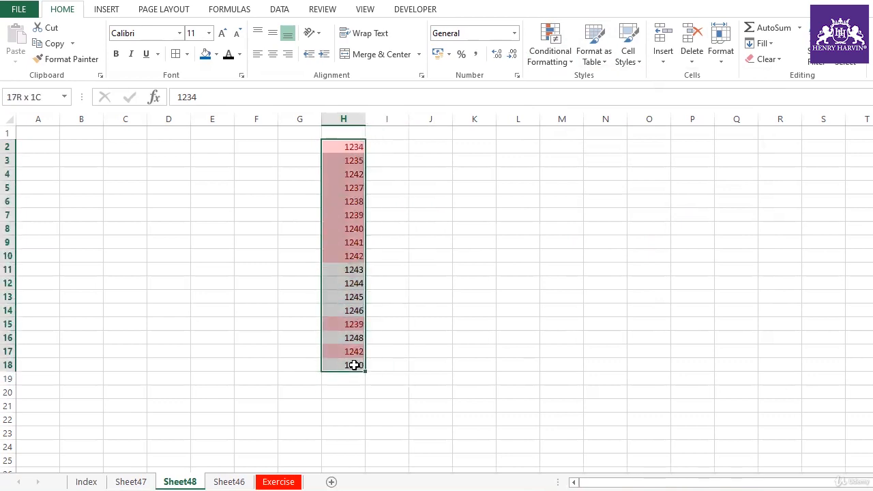
{"action": "left_click", "coordinate": [423, 229]}
{"action": "left_click_drag", "start_coordinate": [349, 145], "coordinate": [360, 365]}
- Enter the ranking notes "10 987 ...." in J3 and "123456..." in J4
{"action": "left_click", "coordinate": [432, 159]}
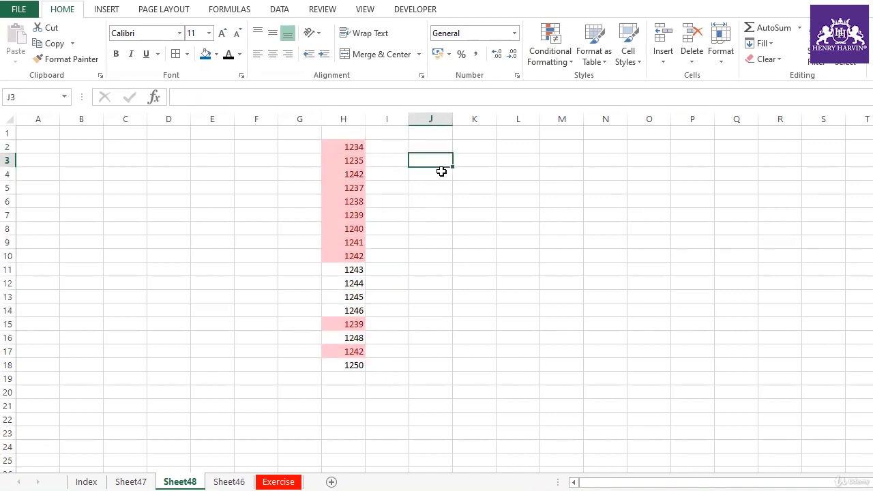
{"action": "type", "text": "10 987 ...."}
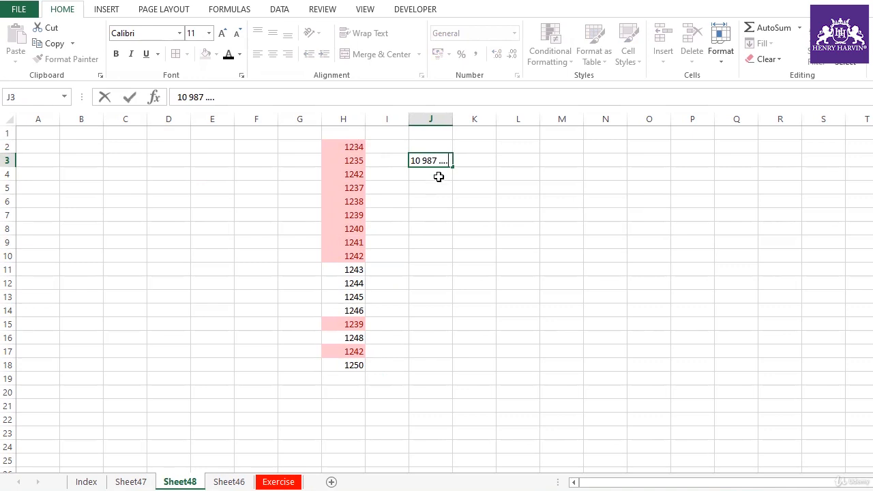
{"action": "key", "text": "Return"}
{"action": "type", "text": "123456..."}
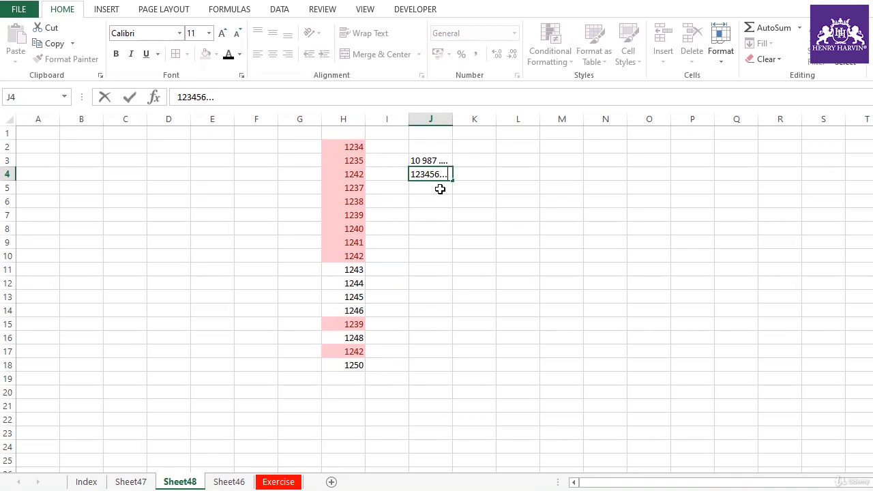
{"action": "key", "text": "Return"}
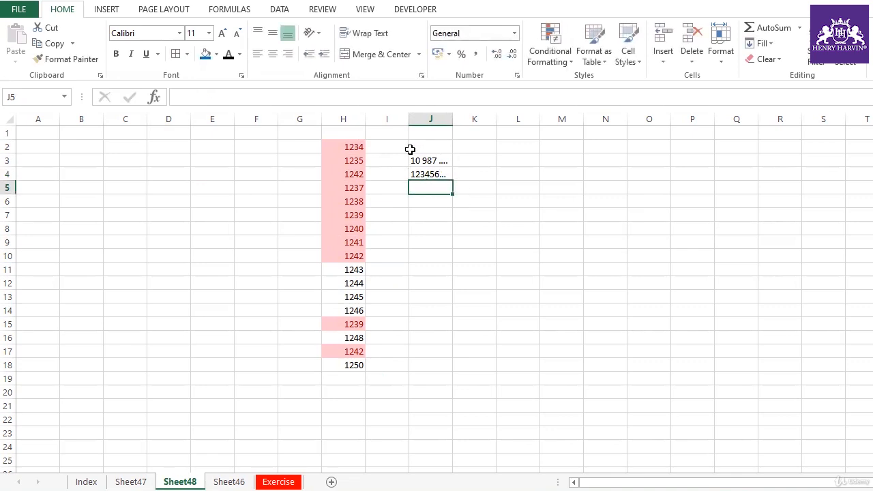
{"action": "left_click_drag", "start_coordinate": [352, 148], "coordinate": [352, 361]}
{"action": "left_click", "coordinate": [431, 310]}
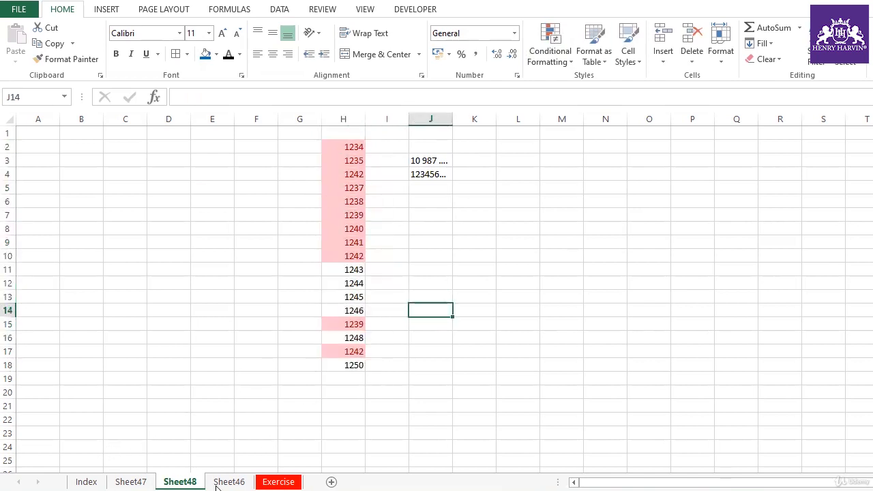
- Add a blank worksheet after Sheet48, and go back to the highlighted text list on Sheet47
{"action": "left_click", "coordinate": [333, 483]}
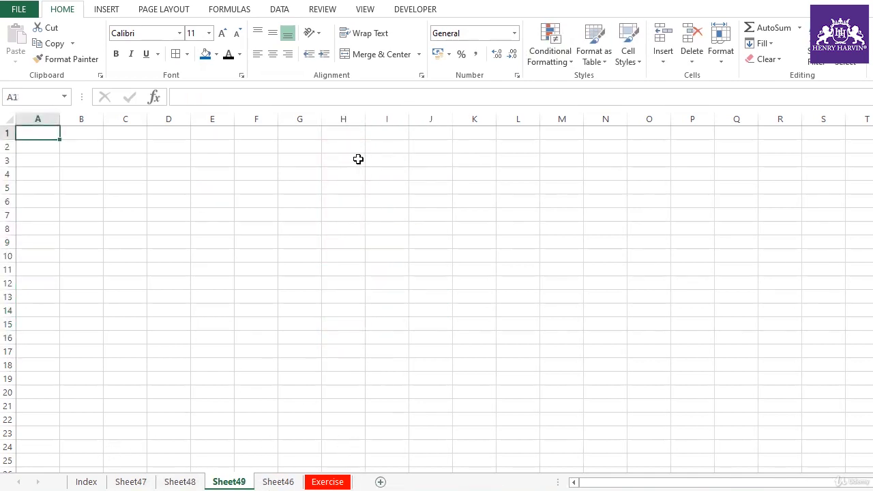
{"action": "left_click", "coordinate": [180, 482]}
{"action": "left_click", "coordinate": [130, 481]}
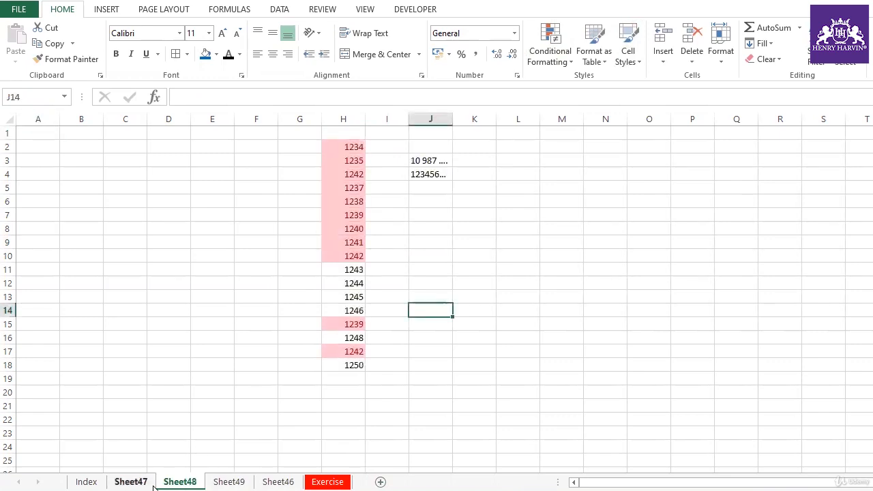
{"action": "left_click", "coordinate": [373, 159]}
{"action": "left_click", "coordinate": [359, 200]}
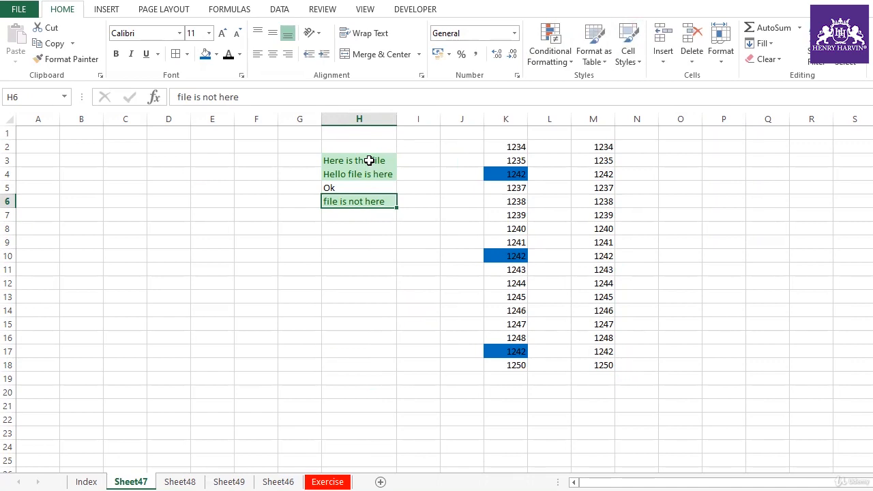
- Copy the texts in H3:H6 to F3 of another new worksheet as values only, and fit column F to them
{"action": "left_click_drag", "start_coordinate": [360, 162], "coordinate": [360, 202]}
{"action": "key", "text": "ctrl+c"}
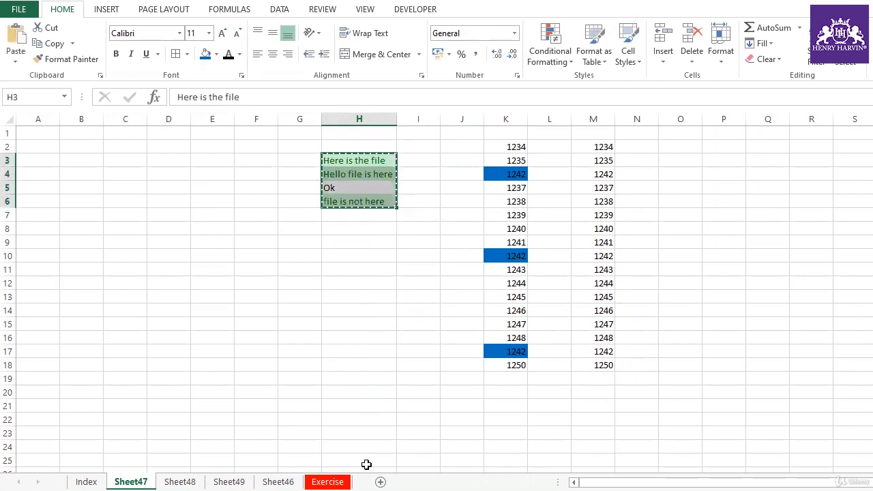
{"action": "left_click", "coordinate": [381, 482]}
{"action": "left_click", "coordinate": [244, 158]}
{"action": "right_click", "coordinate": [245, 158]}
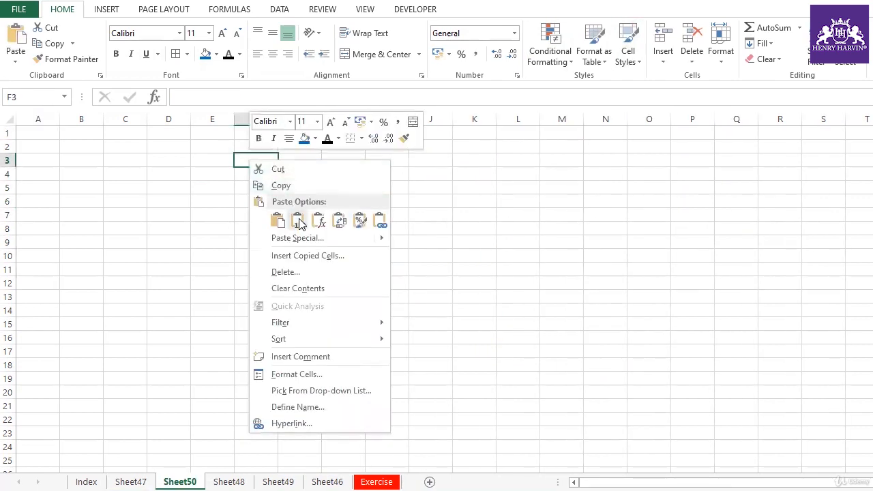
{"action": "left_click", "coordinate": [282, 190]}
{"action": "double_click", "coordinate": [278, 119]}
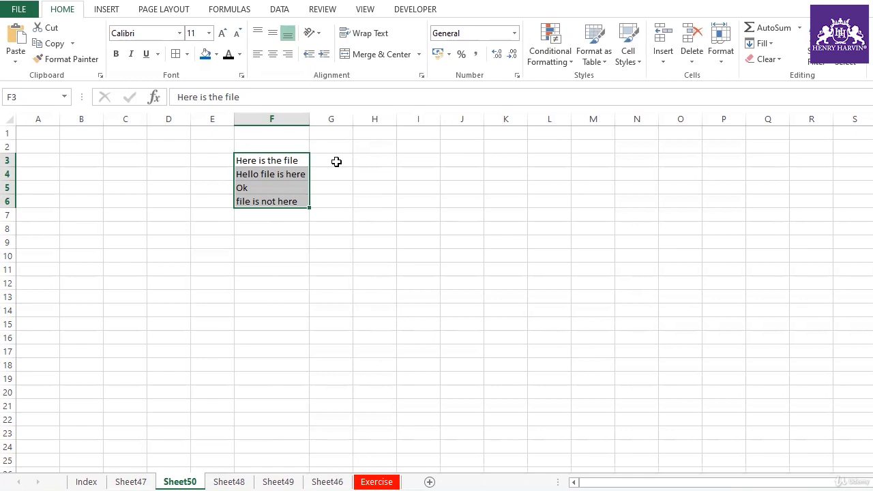
{"action": "left_click", "coordinate": [368, 198]}
{"action": "left_click_drag", "start_coordinate": [293, 158], "coordinate": [288, 199]}
- Enter the heading UDF in cell G1
{"action": "left_click", "coordinate": [351, 134]}
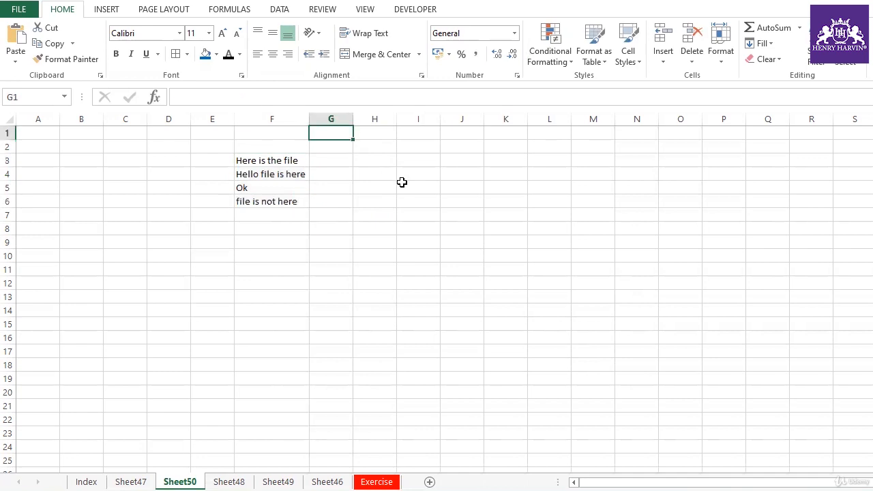
{"action": "type", "text": "UDF"}
{"action": "left_click", "coordinate": [419, 202]}
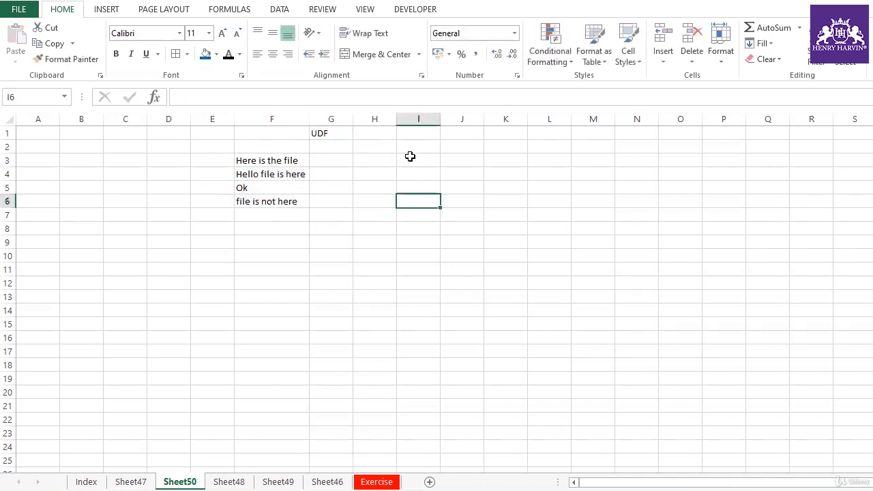
- Enter the formula =SEARCH("file",F3) in G3 to find the word's position in the first sample text
{"action": "left_click", "coordinate": [337, 134]}
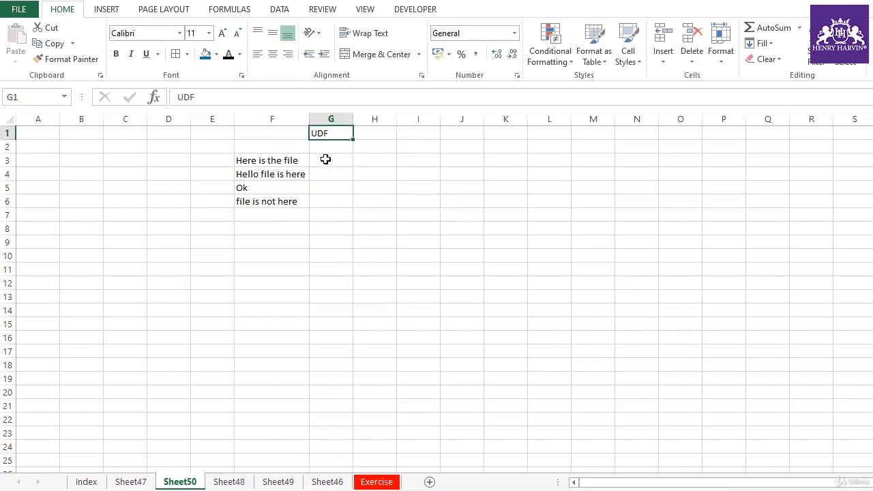
{"action": "left_click_drag", "start_coordinate": [302, 160], "coordinate": [297, 201]}
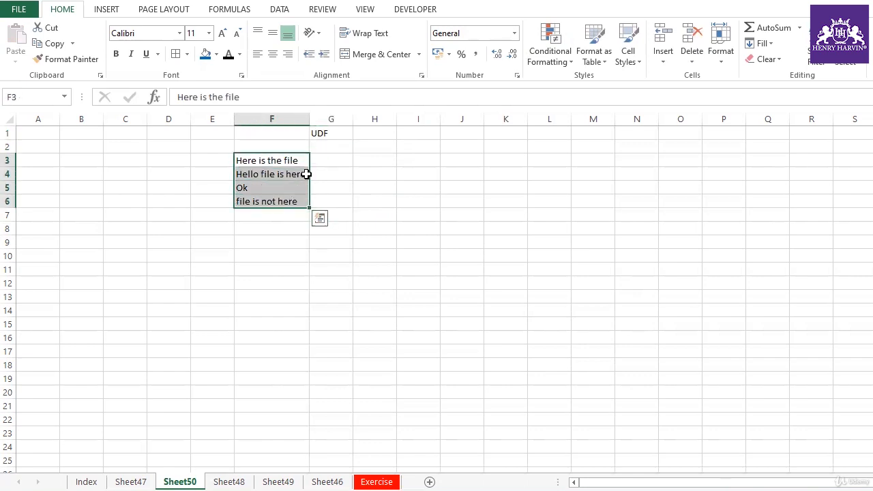
{"action": "left_click", "coordinate": [335, 162]}
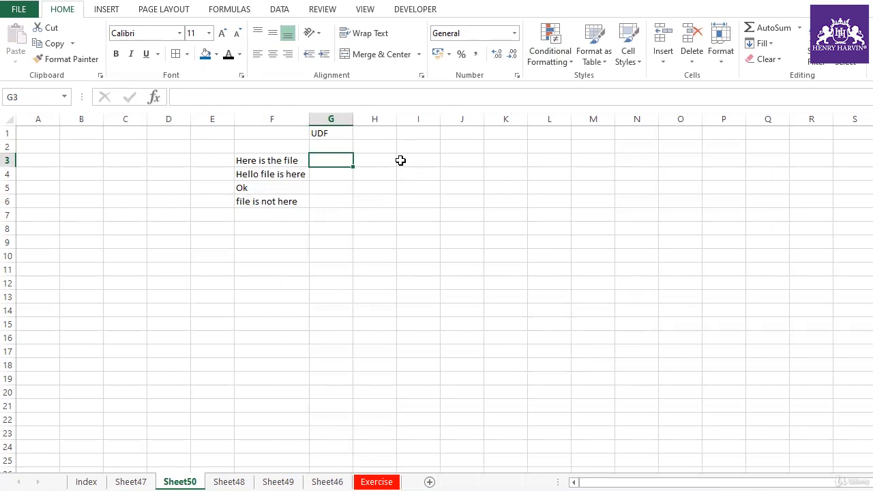
{"action": "type", "text": "=S"}
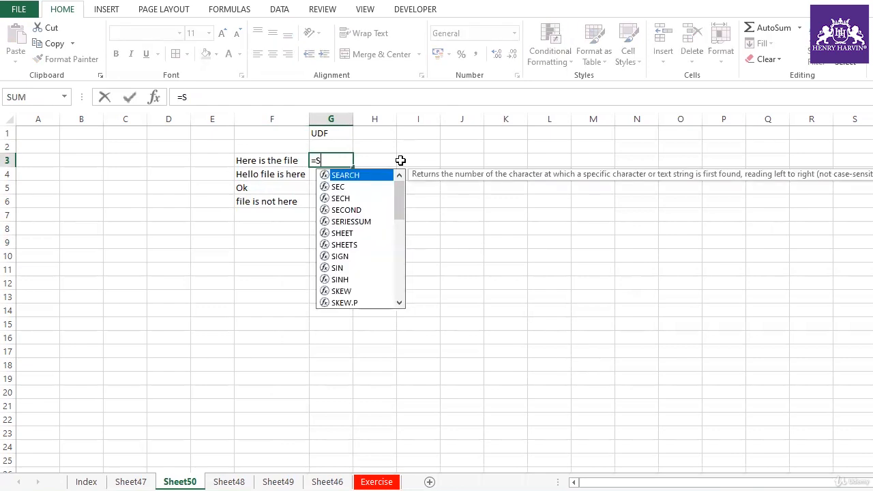
{"action": "type", "text": "EARCH(\"FILE"}
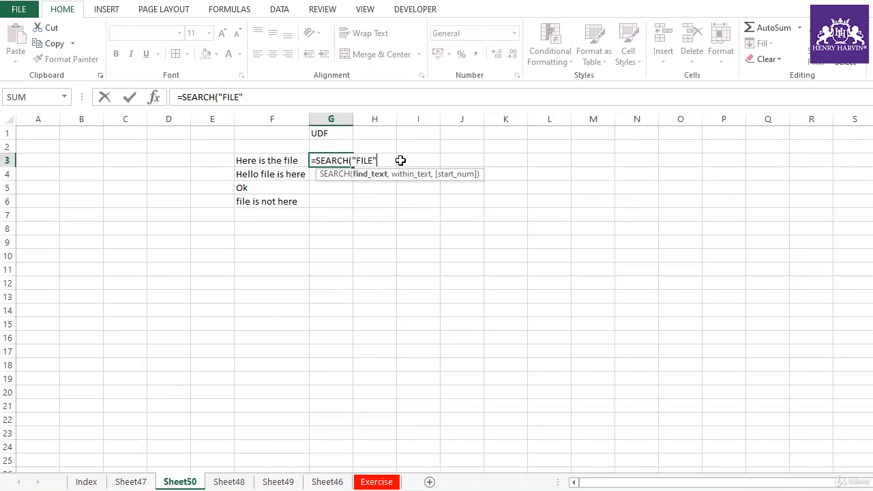
{"action": "key", "text": "BackSpace"}
{"action": "key", "text": "BackSpace"}
{"action": "key", "text": "BackSpace"}
{"action": "key", "text": "BackSpace"}
{"action": "type", "text": ","}
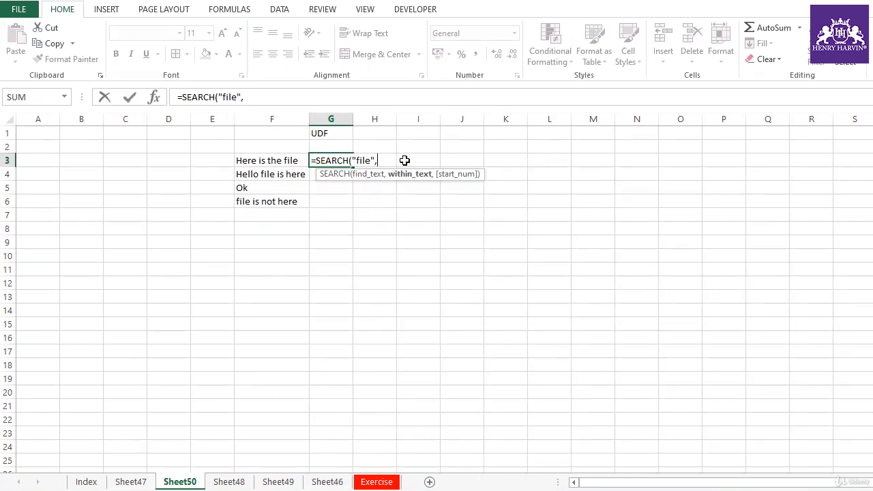
{"action": "left_click", "coordinate": [285, 159]}
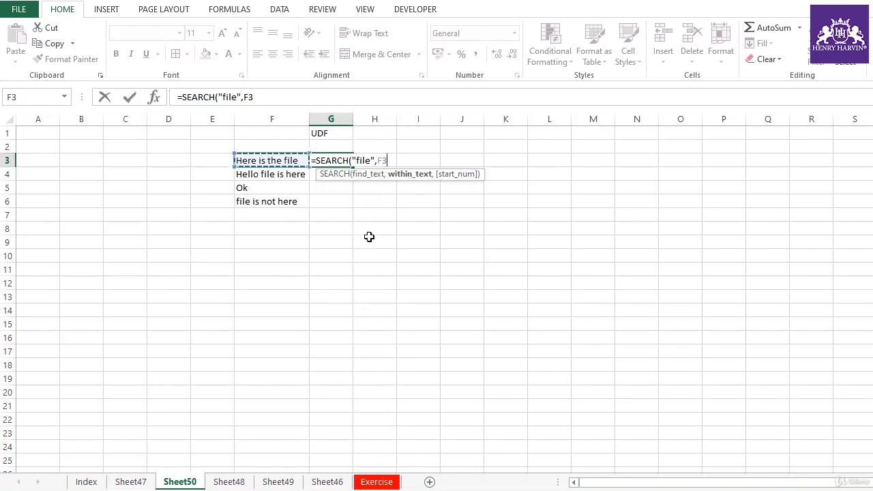
{"action": "type", "text": ")"}
{"action": "key", "text": "Return"}
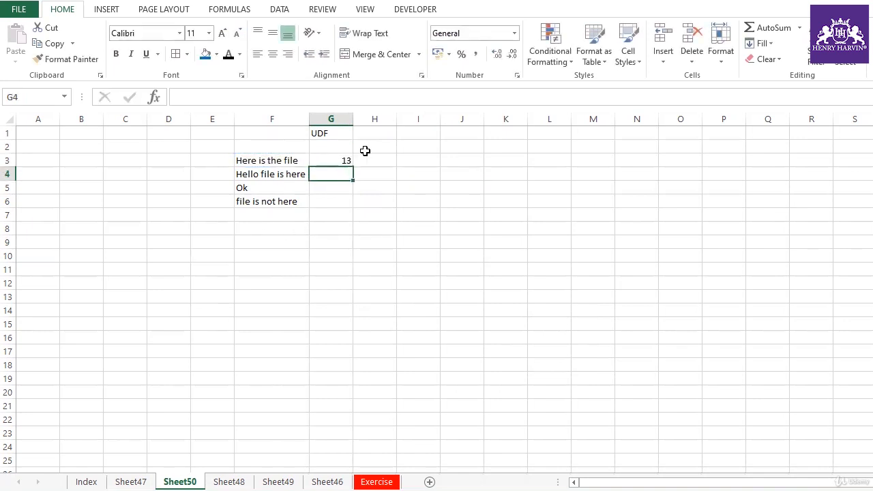
- Fill the SEARCH formula from G3 down to G6 and compare each result with its text in column F
{"action": "left_click", "coordinate": [338, 158]}
{"action": "left_click_drag", "start_coordinate": [353, 167], "coordinate": [348, 203]}
{"action": "left_click", "coordinate": [324, 159]}
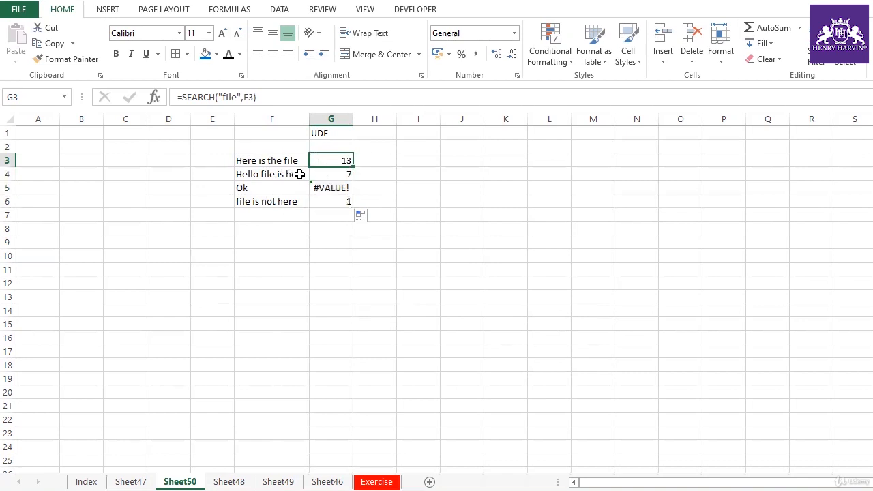
{"action": "left_click", "coordinate": [300, 174]}
{"action": "left_click", "coordinate": [329, 172]}
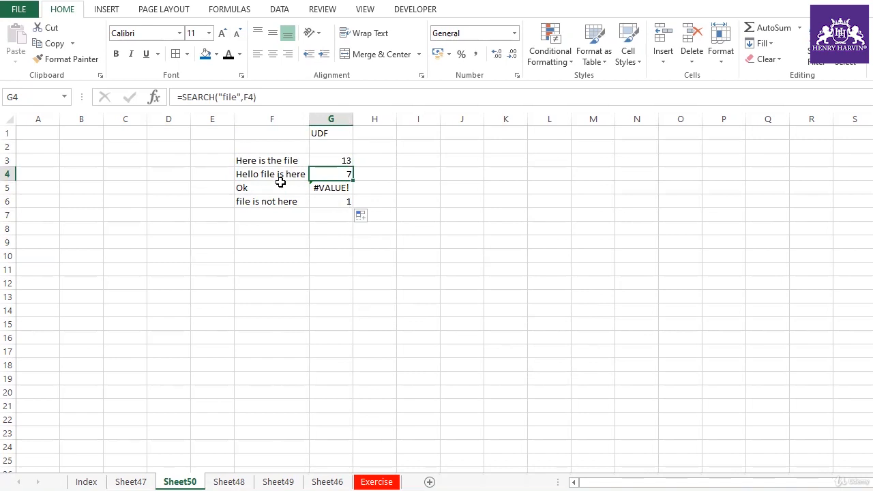
{"action": "left_click", "coordinate": [323, 189]}
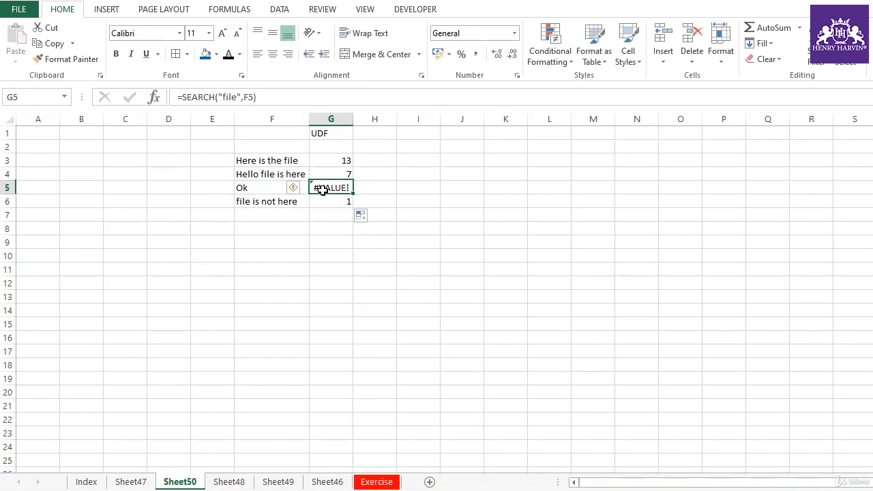
{"action": "left_click", "coordinate": [268, 204]}
{"action": "left_click", "coordinate": [323, 205]}
{"action": "left_click", "coordinate": [280, 202]}
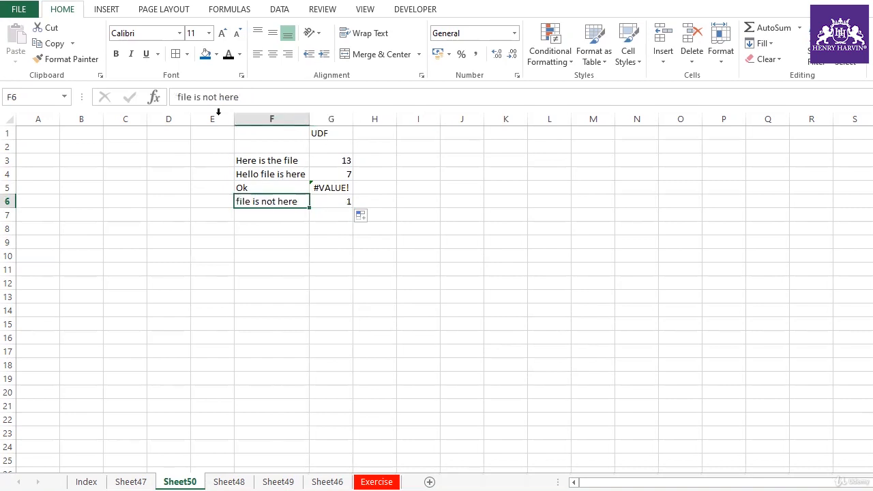
- Insert a leading space before "file is not here" in F6 and check the SEARCH result in G6
{"action": "left_click", "coordinate": [178, 96]}
{"action": "left_click", "coordinate": [312, 250]}
{"action": "left_click", "coordinate": [277, 202]}
{"action": "left_click", "coordinate": [178, 97]}
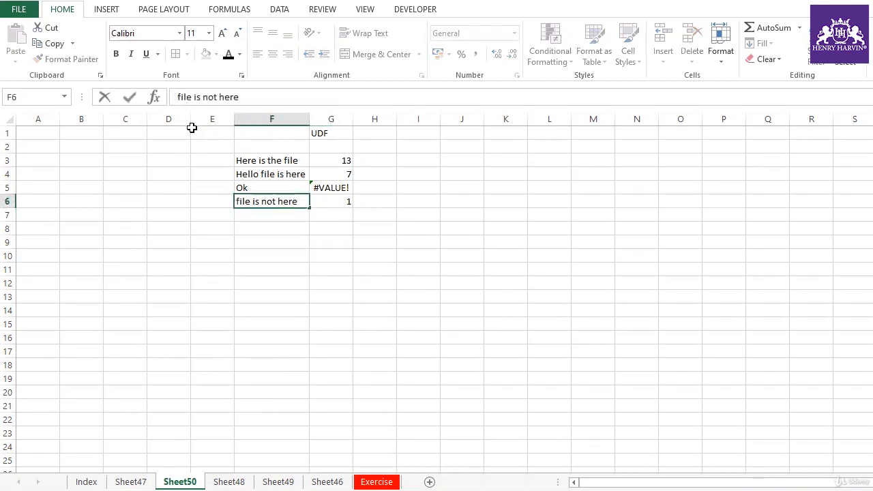
{"action": "left_click", "coordinate": [257, 239]}
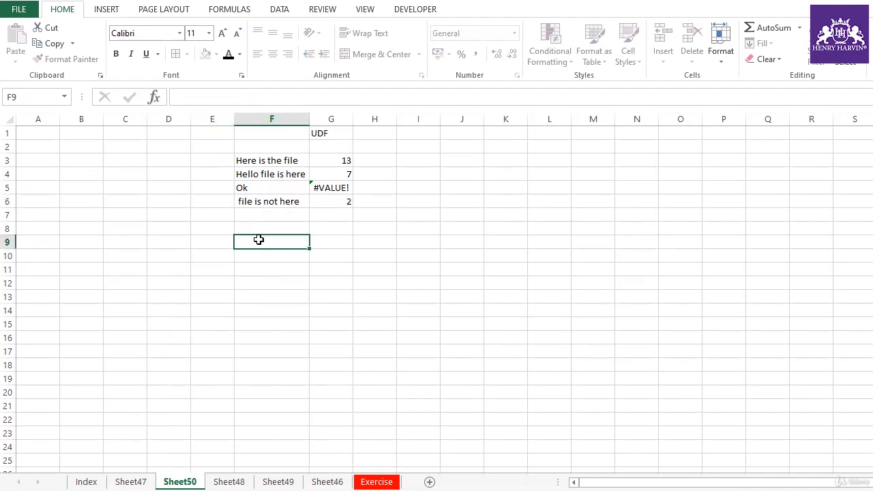
{"action": "left_click", "coordinate": [341, 205]}
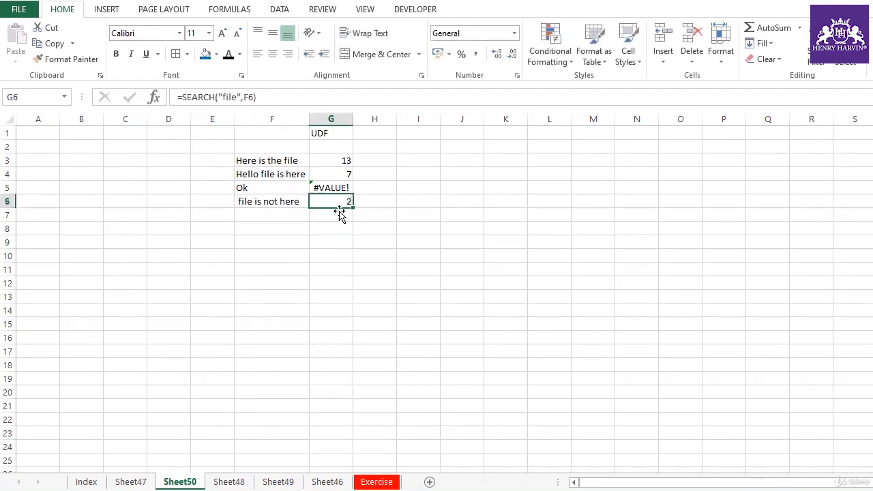
- Remove the leading space from the text in F6
{"action": "left_click", "coordinate": [274, 200]}
{"action": "left_click", "coordinate": [180, 97]}
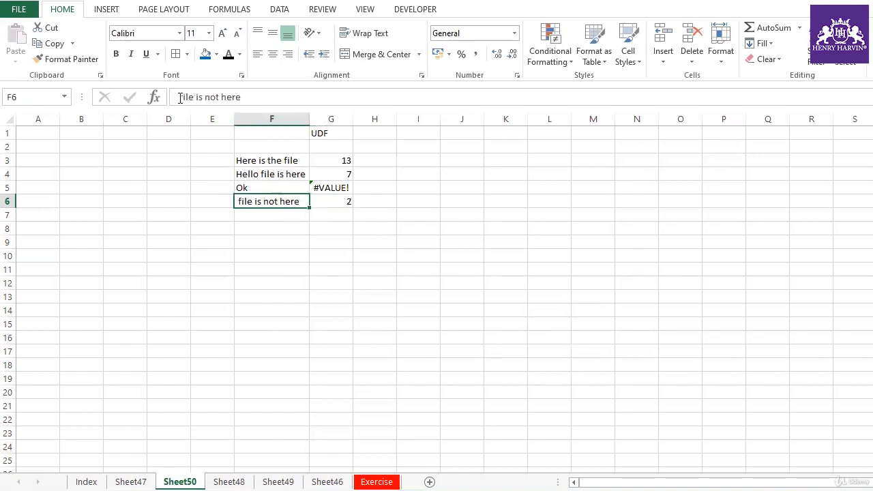
{"action": "key", "text": "BackSpace"}
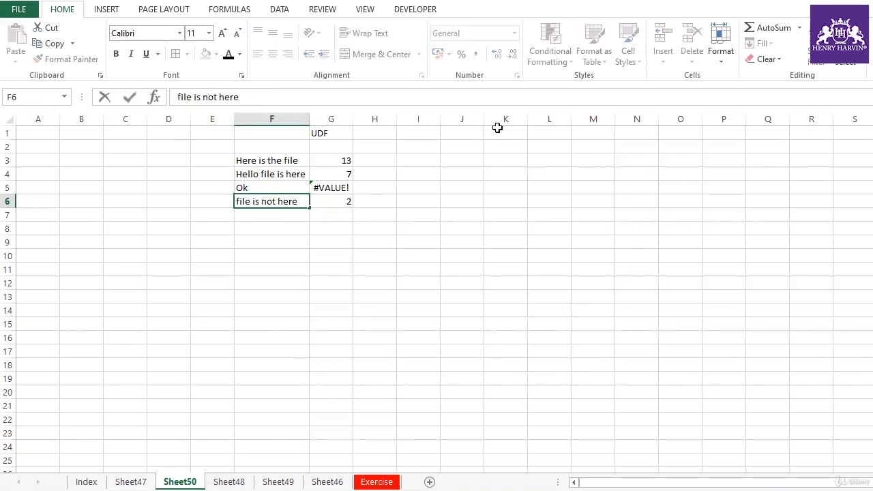
{"action": "left_click", "coordinate": [500, 133]}
- Enter the sample text "A B C" in L1 and the number 5 in M1
{"action": "left_click", "coordinate": [548, 136]}
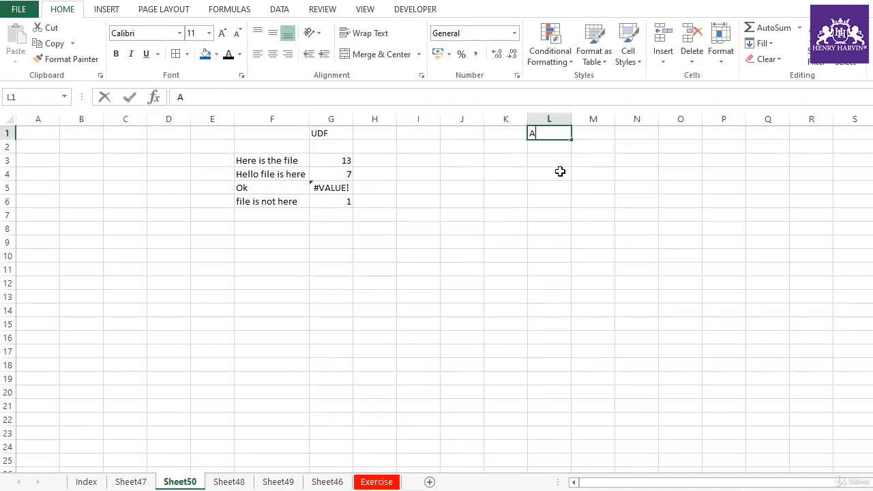
{"action": "type", "text": "A B"}
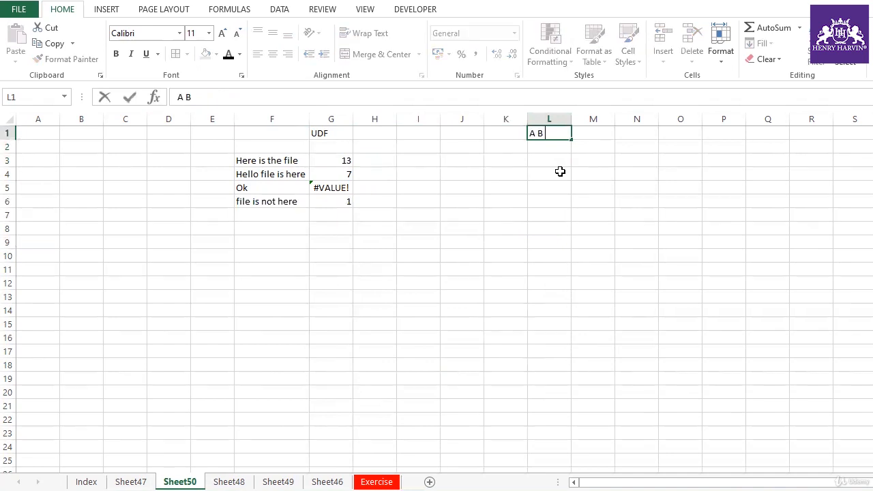
{"action": "type", "text": " C"}
{"action": "left_click", "coordinate": [557, 199]}
{"action": "left_click", "coordinate": [557, 134]}
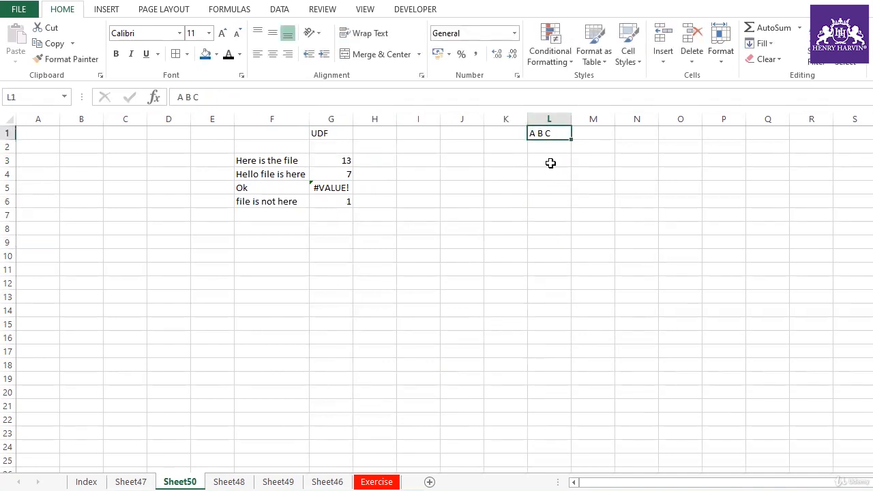
{"action": "left_click", "coordinate": [580, 133]}
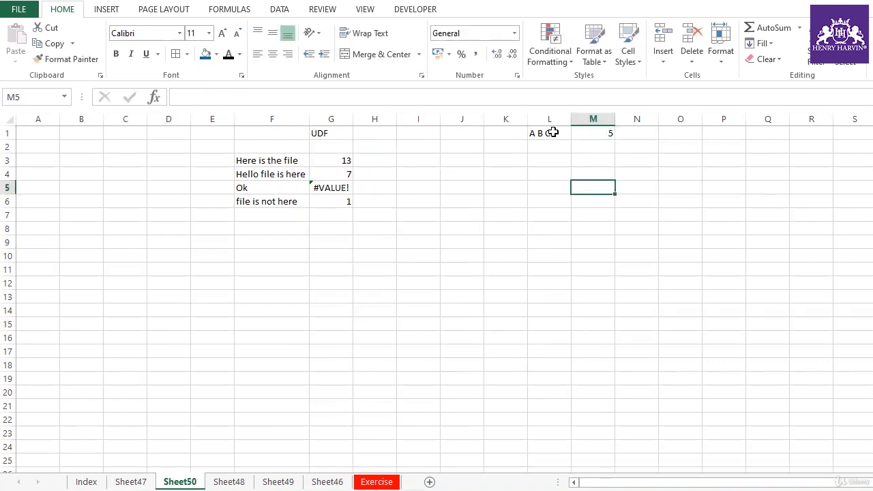
- Review the characters and spaces in L1, and count them with =LEN(L1) in M2
{"action": "left_click", "coordinate": [552, 133]}
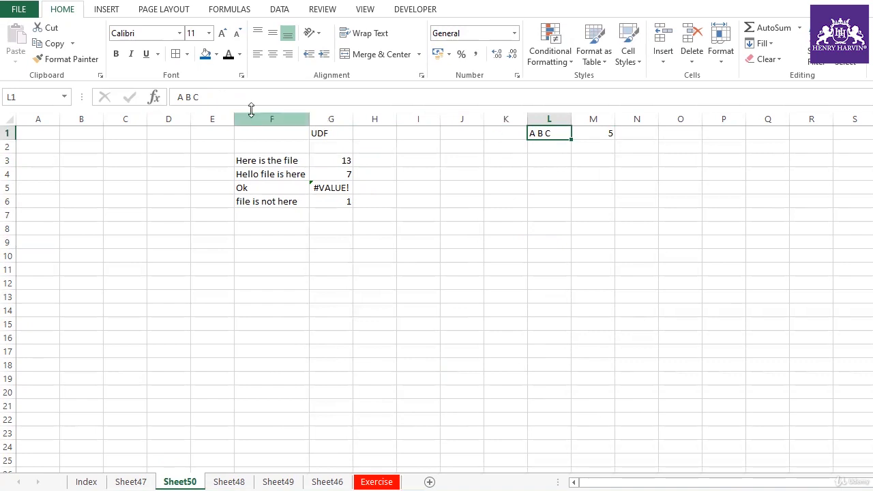
{"action": "left_click", "coordinate": [186, 97]}
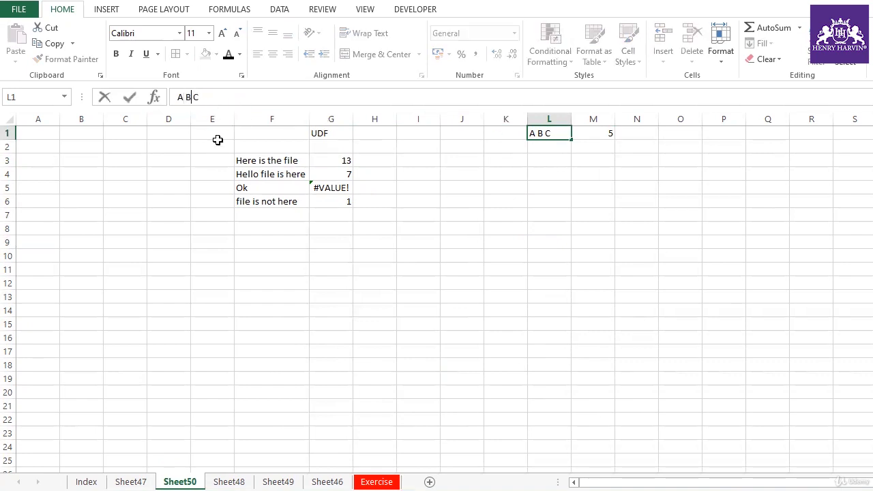
{"action": "key", "text": "Escape"}
{"action": "left_click", "coordinate": [587, 134]}
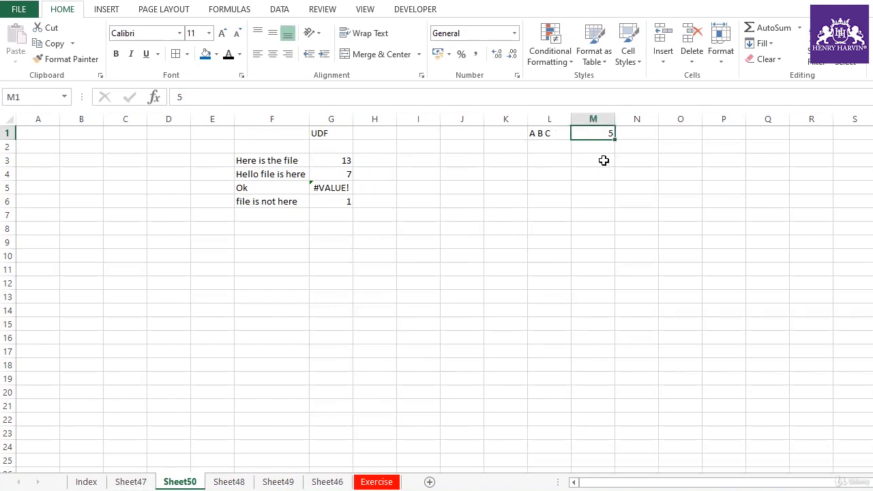
{"action": "left_click", "coordinate": [599, 148]}
{"action": "type", "text": "=LEN("}
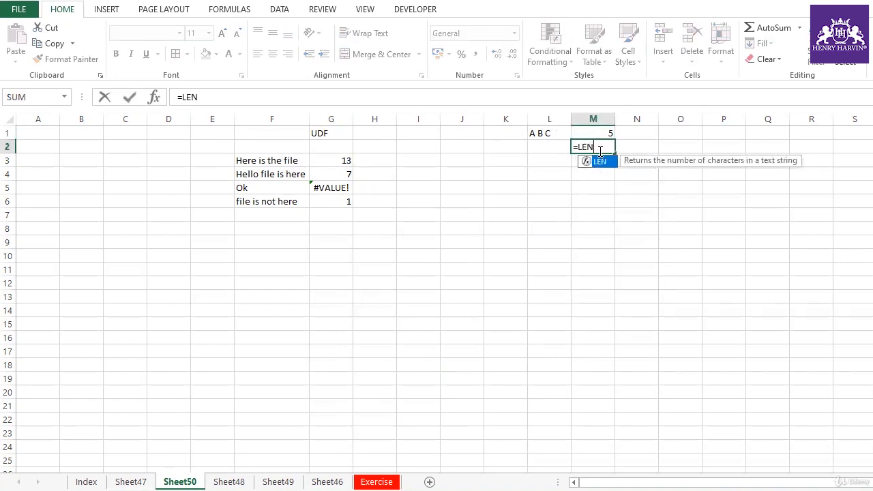
{"action": "left_click", "coordinate": [540, 131]}
{"action": "type", "text": ")"}
{"action": "key", "text": "ctrl+Return"}
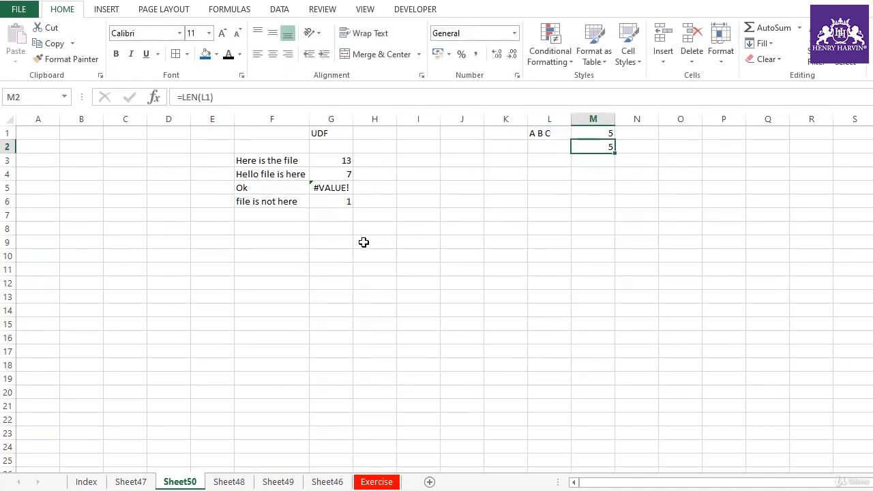
- Change the formula in G3 to =SEARCH("file",F3)>0 and fill it down to G6
{"action": "left_click", "coordinate": [337, 161]}
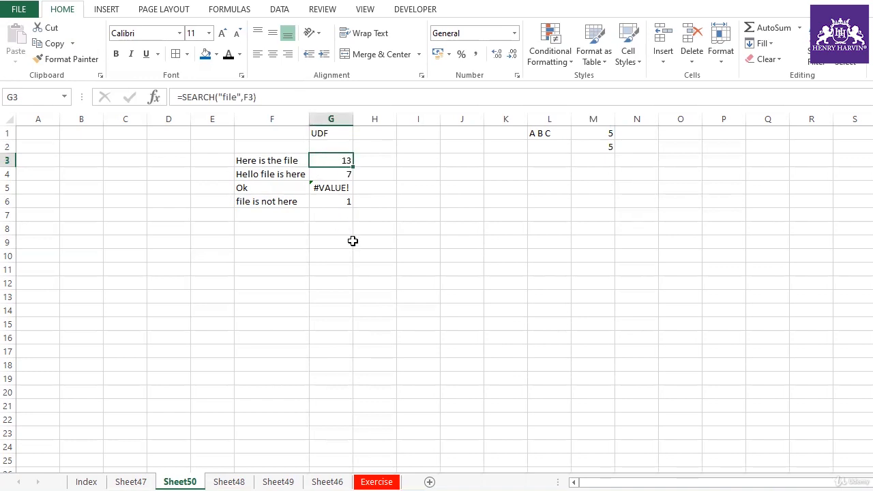
{"action": "left_click", "coordinate": [367, 253]}
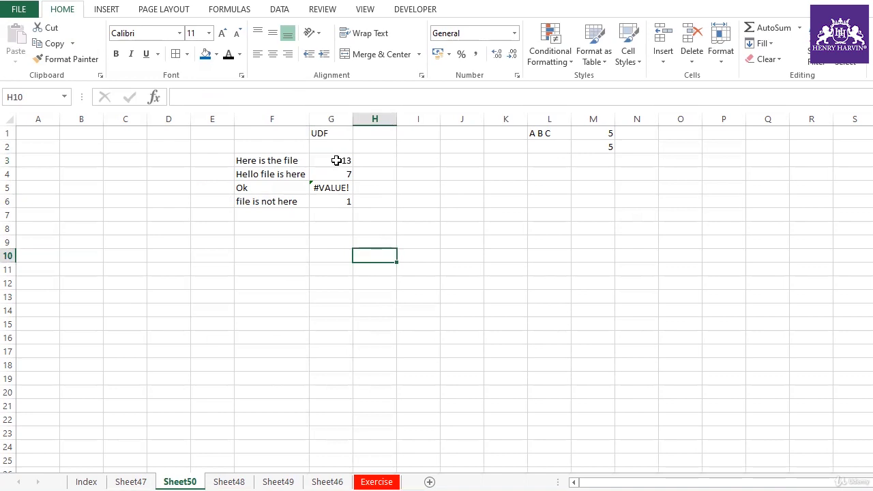
{"action": "left_click", "coordinate": [337, 161]}
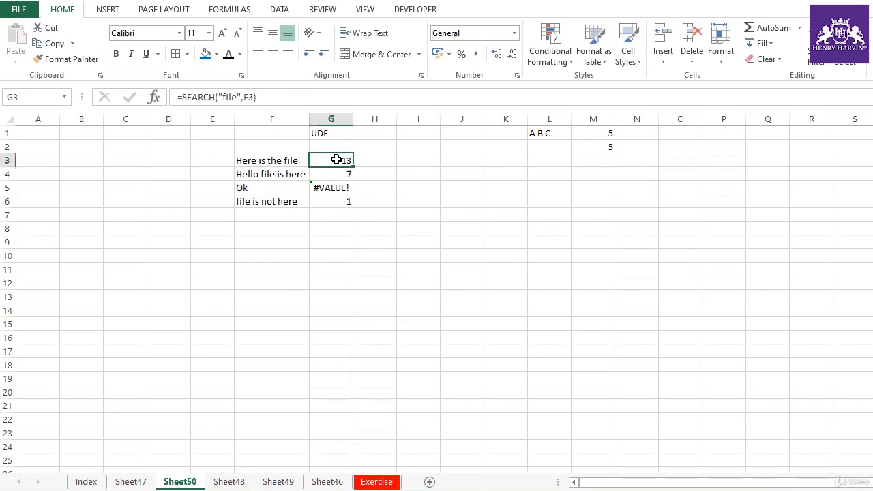
{"action": "left_click", "coordinate": [266, 99]}
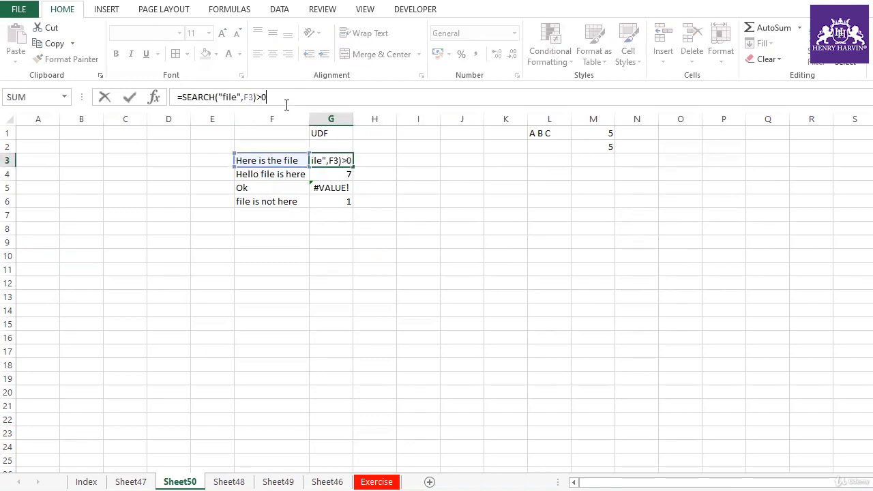
{"action": "key", "text": "Return"}
{"action": "left_click", "coordinate": [351, 161]}
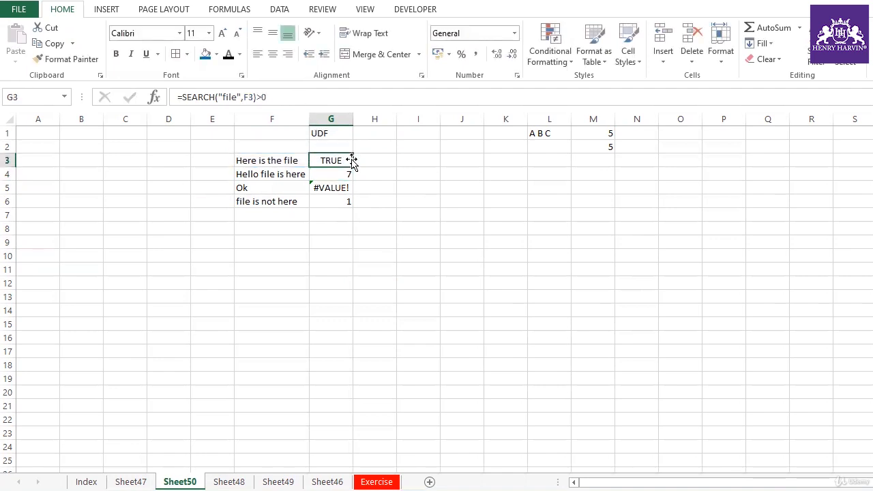
{"action": "double_click", "coordinate": [353, 167]}
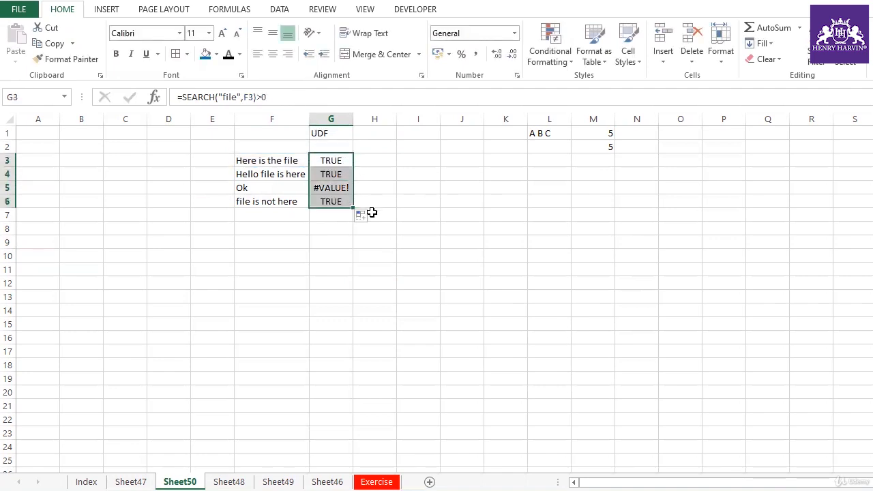
- Copy the formula text =SEARCH("file",F3)>0 from G3 without changing the cell, and select the texts in F3:F6
{"action": "left_click", "coordinate": [332, 162]}
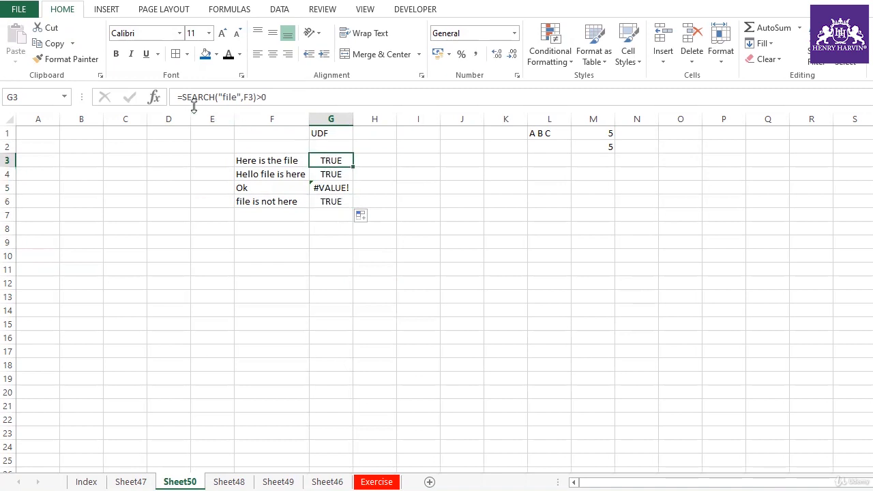
{"action": "left_click_drag", "start_coordinate": [177, 97], "coordinate": [286, 99]}
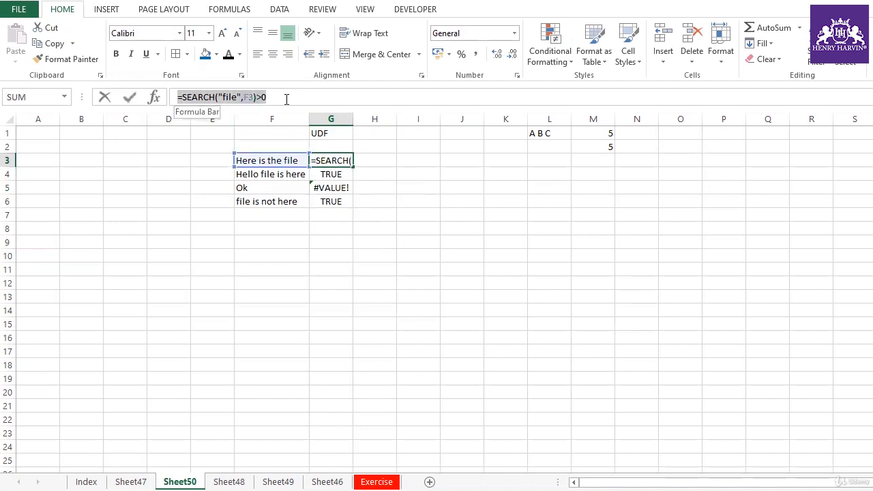
{"action": "key", "text": "ctrl+c"}
{"action": "key", "text": "Escape"}
{"action": "left_click_drag", "start_coordinate": [292, 157], "coordinate": [286, 202]}
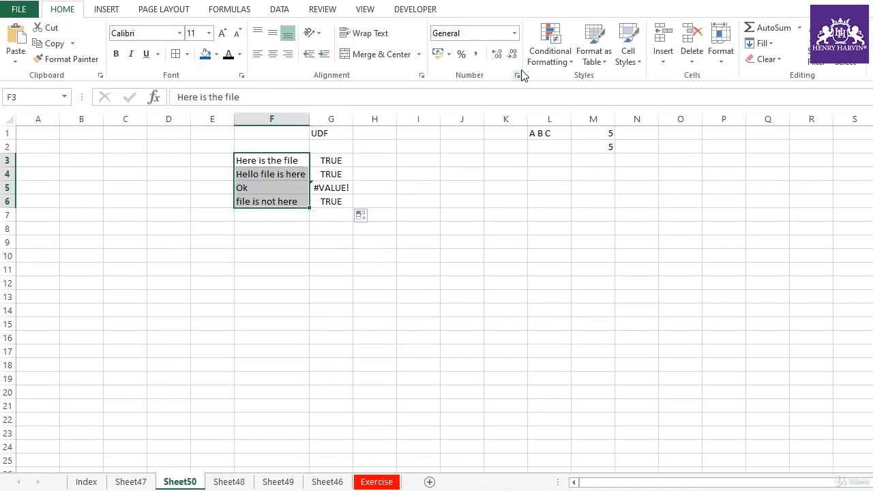
- Add a formula-based conditional formatting rule to F3:F6 using =SEARCH("file",F3)>0 with an orange fill
{"action": "left_click", "coordinate": [553, 63]}
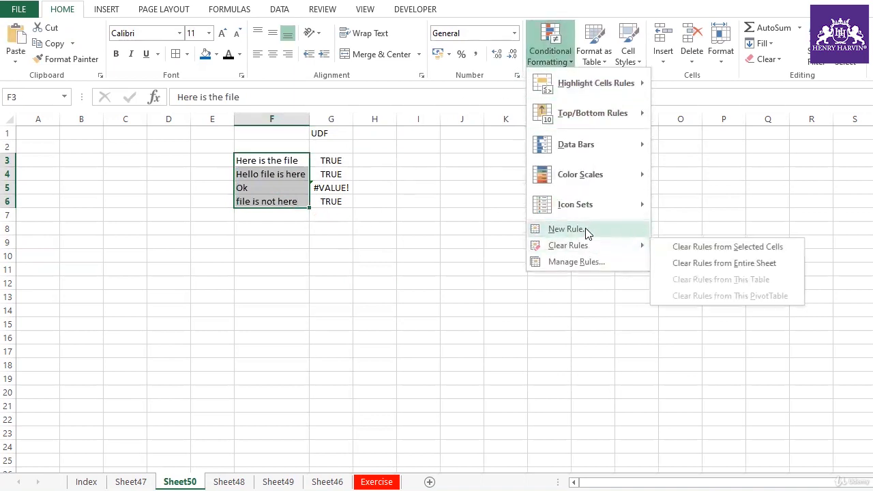
{"action": "left_click", "coordinate": [574, 230]}
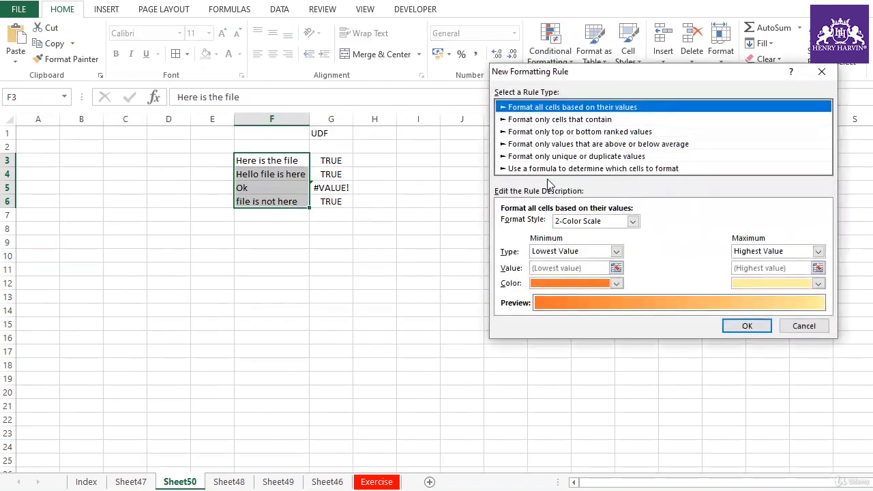
{"action": "left_click", "coordinate": [548, 171]}
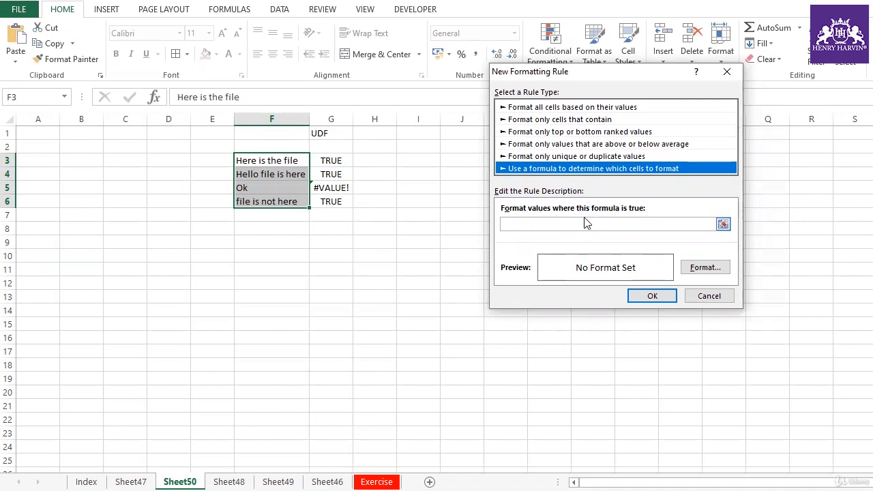
{"action": "left_click", "coordinate": [554, 222]}
{"action": "key", "text": "ctrl+v"}
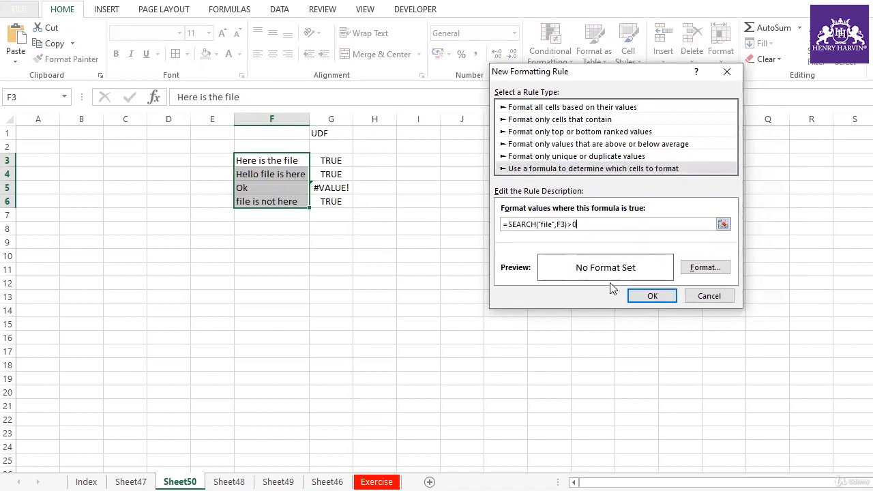
{"action": "left_click", "coordinate": [693, 268]}
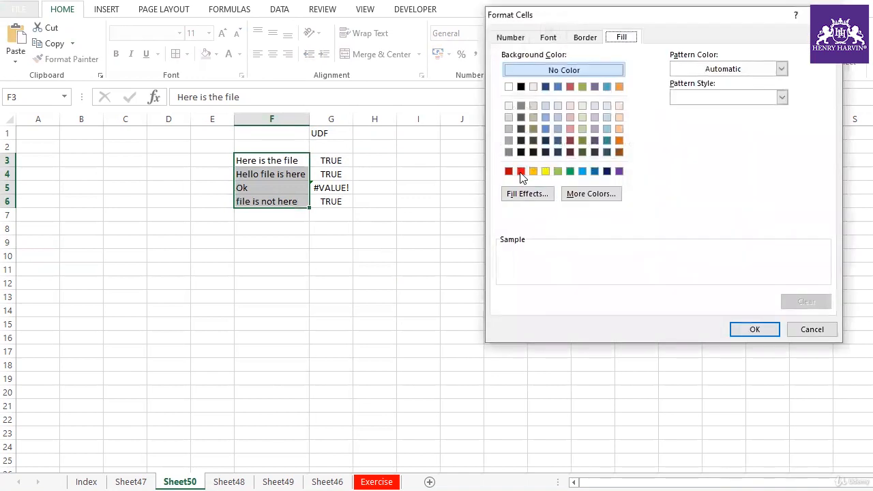
{"action": "left_click", "coordinate": [534, 171]}
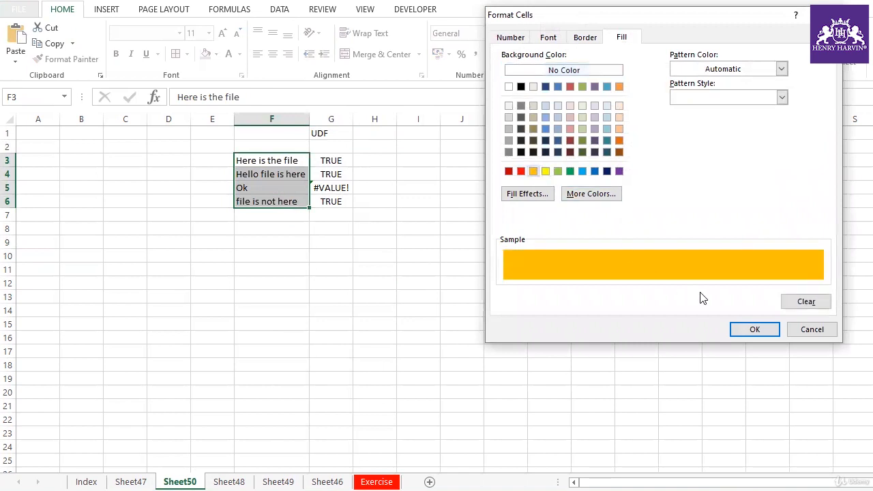
{"action": "left_click", "coordinate": [754, 330]}
{"action": "left_click", "coordinate": [666, 297]}
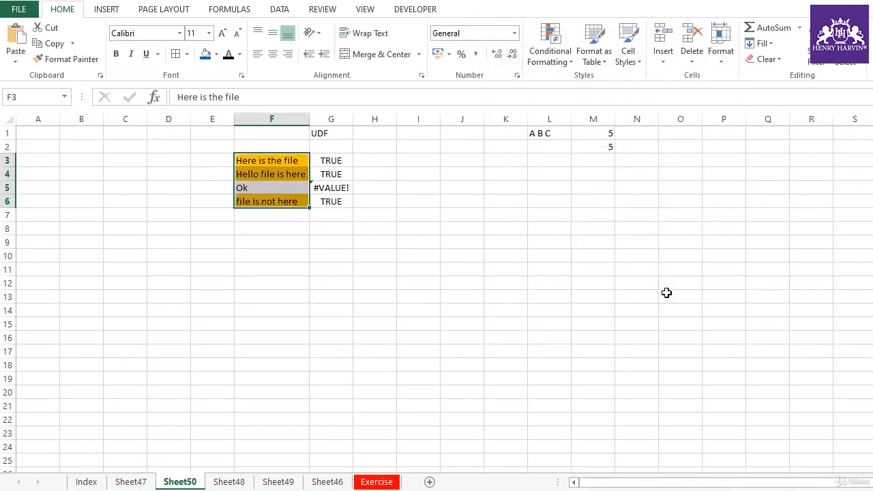
- Widen column F slightly and check the highlighted texts in F3, F4 and F6
{"action": "left_click", "coordinate": [321, 253]}
{"action": "left_click", "coordinate": [290, 160]}
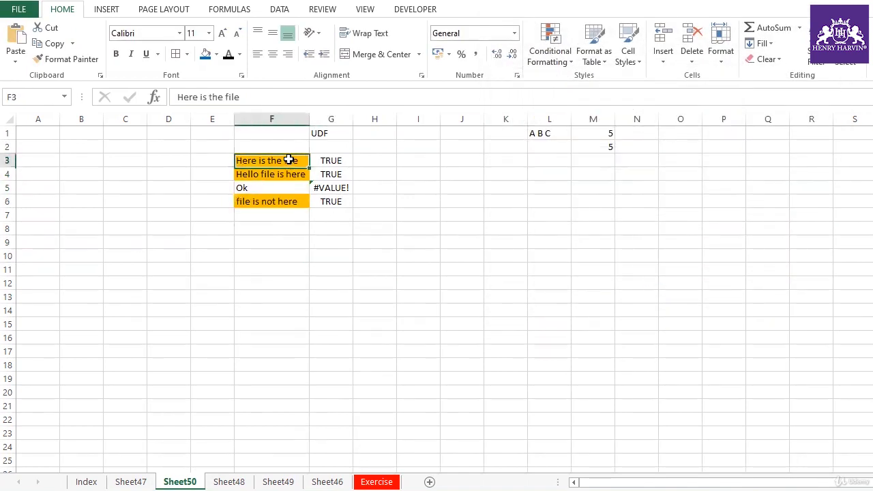
{"action": "left_click_drag", "start_coordinate": [309, 120], "coordinate": [317, 122]}
{"action": "left_click", "coordinate": [299, 171]}
{"action": "left_click", "coordinate": [287, 197]}
{"action": "left_click", "coordinate": [295, 164]}
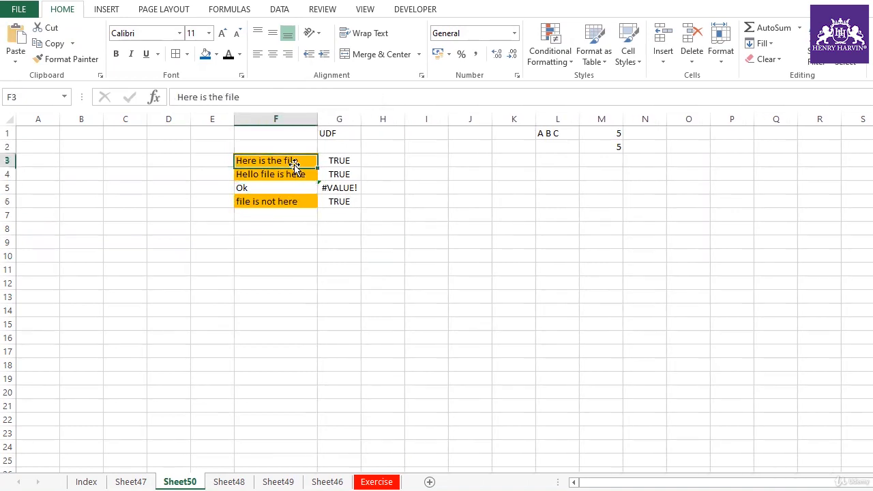
{"action": "left_click", "coordinate": [293, 174]}
{"action": "left_click", "coordinate": [285, 197]}
- Change the text in F5 to "Ok FILE" and check it against the search formula in G3
{"action": "left_click", "coordinate": [283, 187]}
{"action": "double_click", "coordinate": [283, 187]}
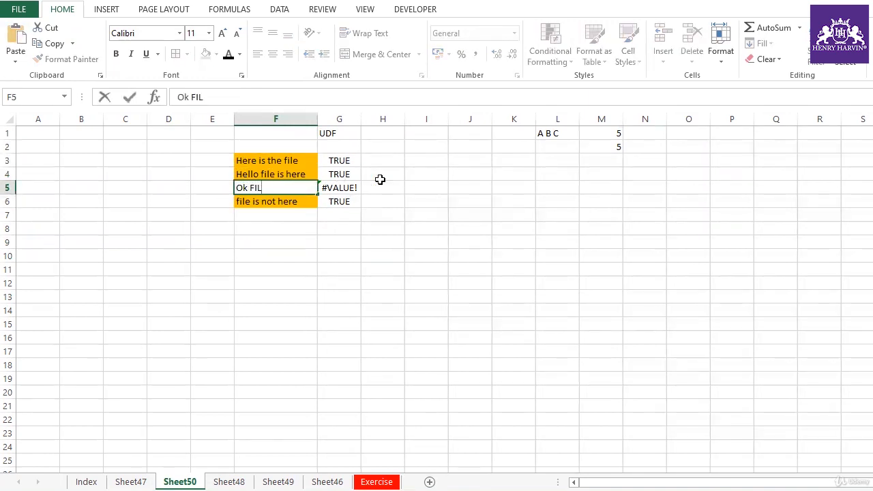
{"action": "left_click", "coordinate": [390, 238]}
{"action": "double_click", "coordinate": [295, 185]}
{"action": "type", "text": "E"}
{"action": "left_click", "coordinate": [343, 295]}
{"action": "left_click", "coordinate": [273, 185]}
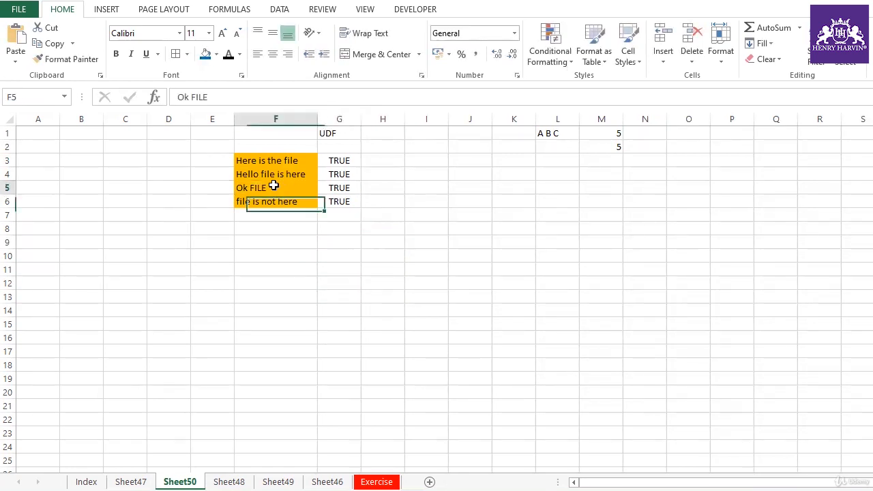
{"action": "left_click", "coordinate": [293, 227]}
{"action": "left_click", "coordinate": [339, 161]}
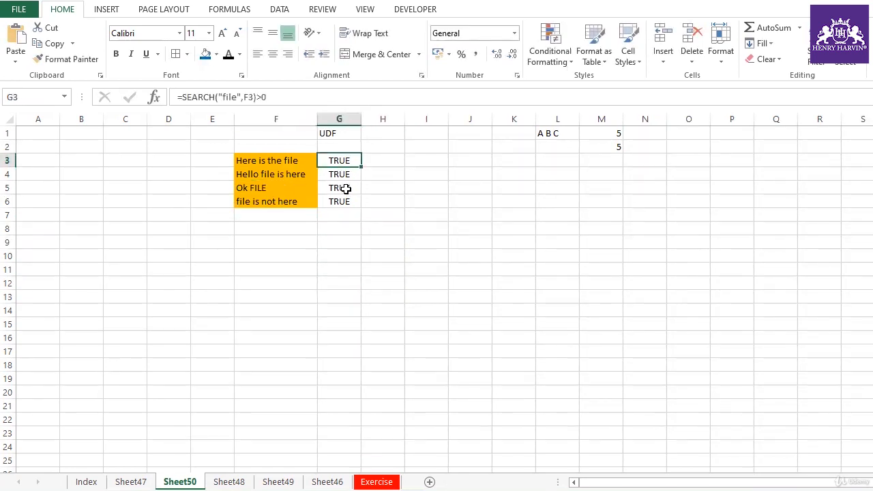
{"action": "left_click", "coordinate": [270, 184]}
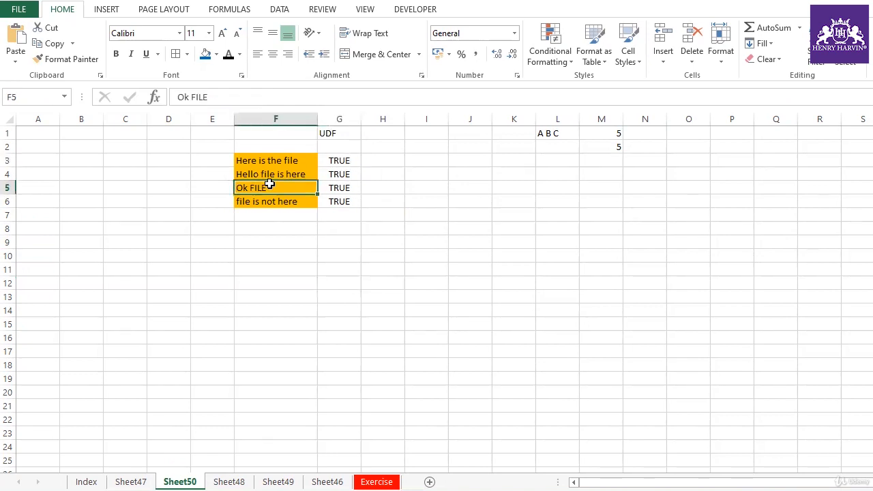
{"action": "left_click", "coordinate": [312, 216]}
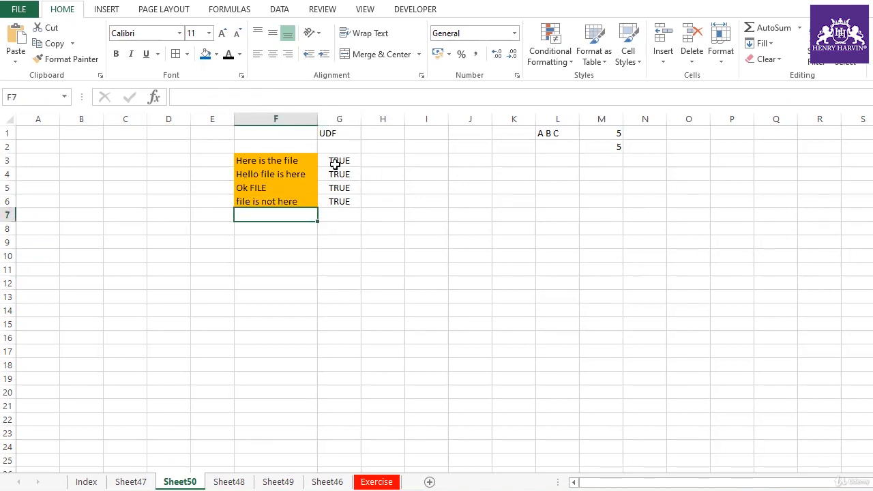
{"action": "left_click", "coordinate": [335, 162]}
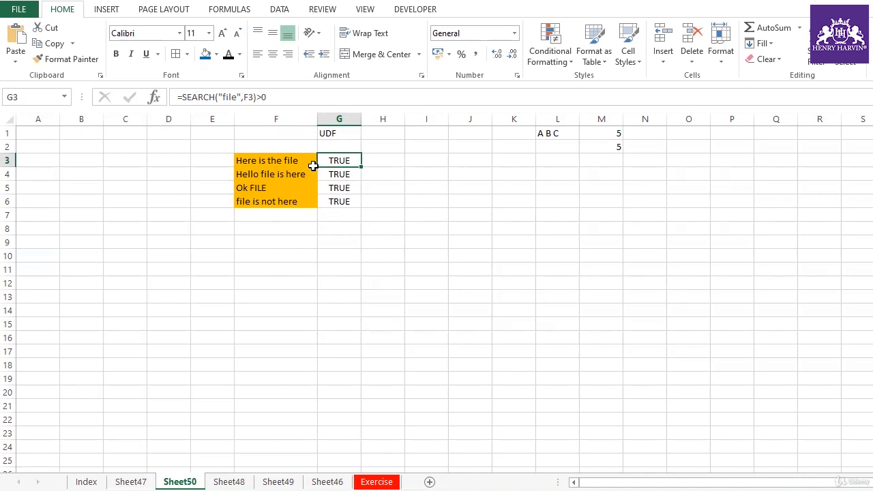
- Copy the texts in F3:F6 to J7:J10 as values only, and fit column J to its contents
{"action": "left_click_drag", "start_coordinate": [311, 161], "coordinate": [293, 206]}
{"action": "left_click", "coordinate": [343, 245]}
{"action": "key", "text": "ctrl+c"}
{"action": "left_click", "coordinate": [479, 213]}
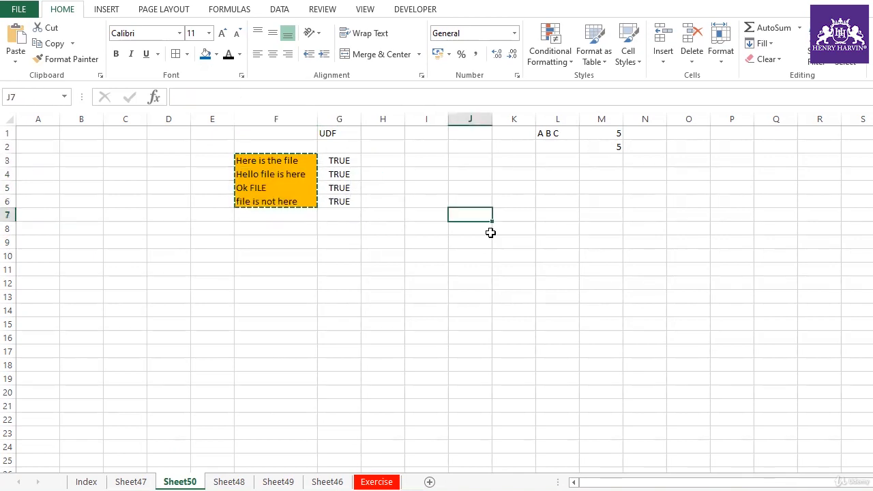
{"action": "right_click", "coordinate": [476, 212]}
{"action": "left_click", "coordinate": [525, 271]}
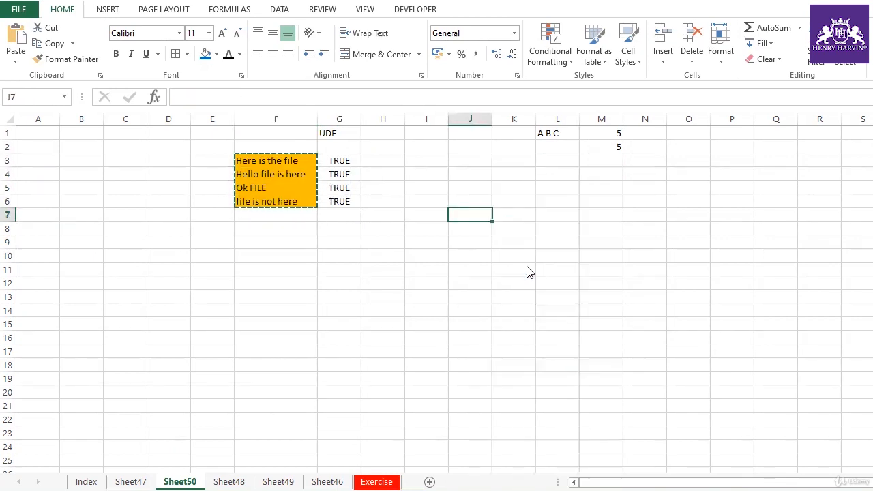
{"action": "double_click", "coordinate": [492, 120]}
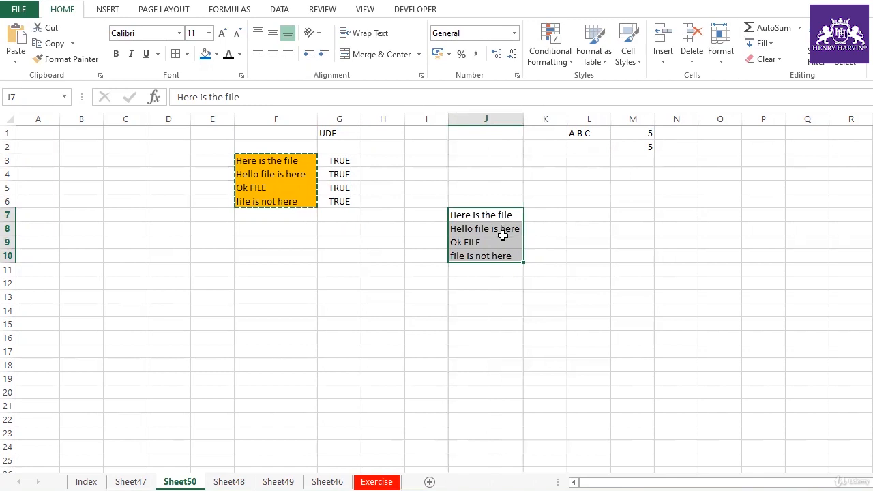
- Add the short sample texts "abc" in J11 and "DEFG" in J12
{"action": "left_click", "coordinate": [497, 270]}
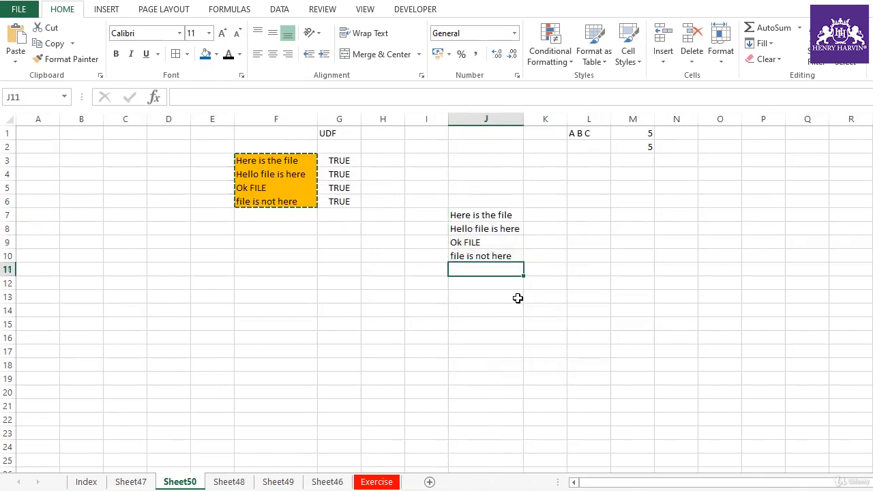
{"action": "type", "text": "abc"}
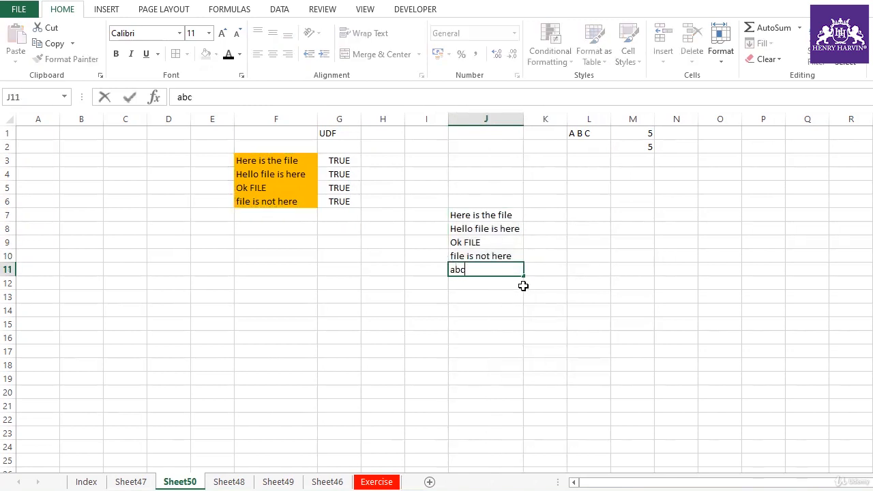
{"action": "left_click", "coordinate": [484, 283]}
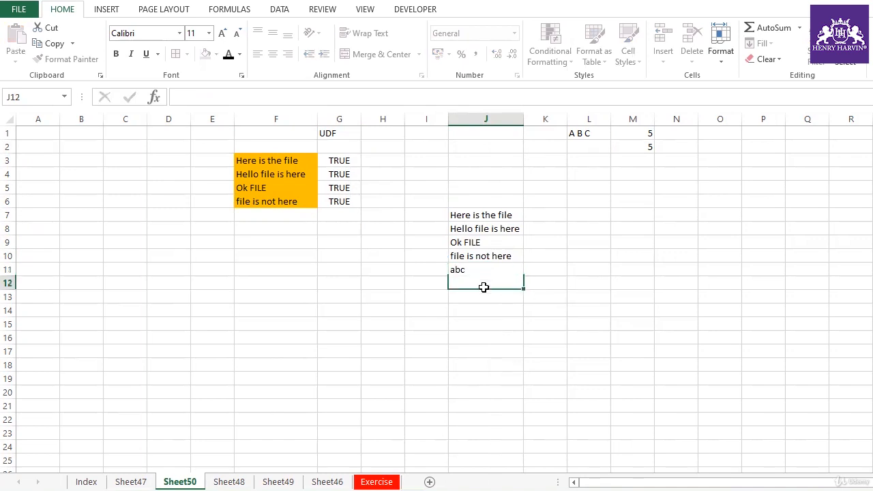
{"action": "type", "text": "DEFG"}
{"action": "left_click", "coordinate": [505, 336]}
- Shorten the text in J7 to "Here is the" by removing the word "file"
{"action": "double_click", "coordinate": [512, 215]}
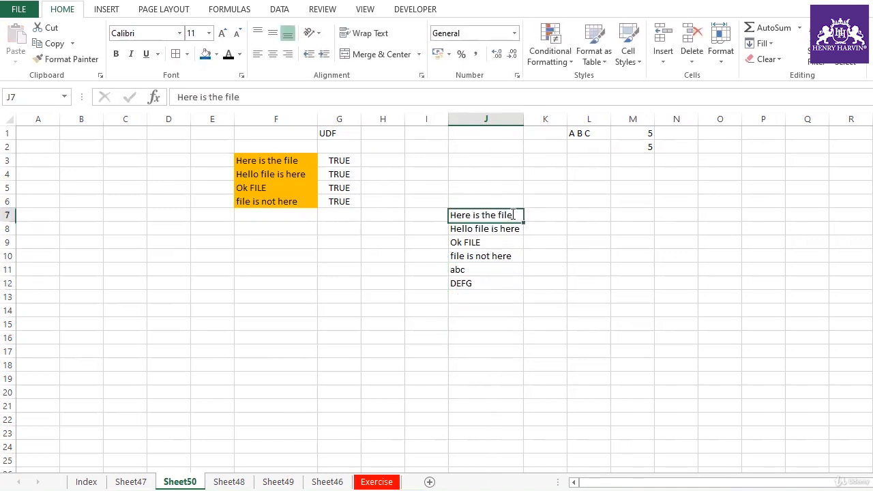
{"action": "key", "text": "BackSpace"}
{"action": "key", "text": "BackSpace"}
{"action": "key", "text": "BackSpace"}
{"action": "key", "text": "BackSpace"}
{"action": "left_click", "coordinate": [524, 321]}
- Enter the task note "Only the cells where the length <5" in L5 for the texts in J7:J12
{"action": "left_click", "coordinate": [485, 216]}
{"action": "left_click_drag", "start_coordinate": [484, 255], "coordinate": [487, 284]}
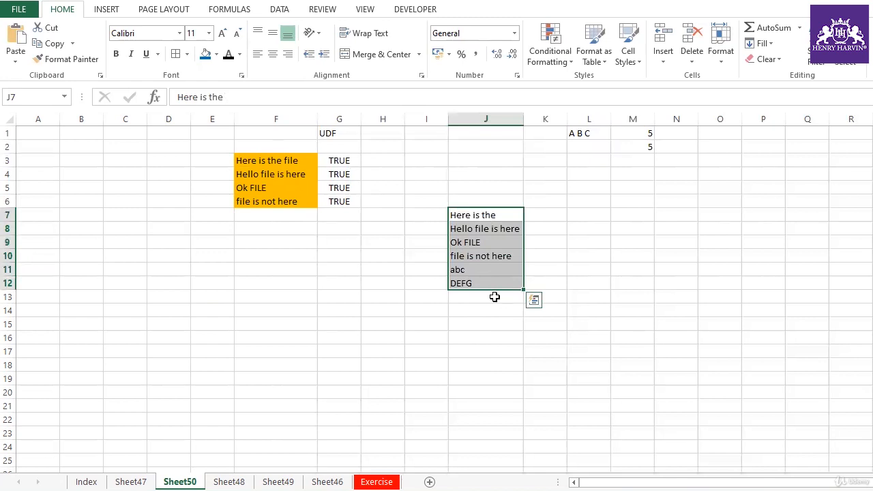
{"action": "left_click", "coordinate": [576, 189]}
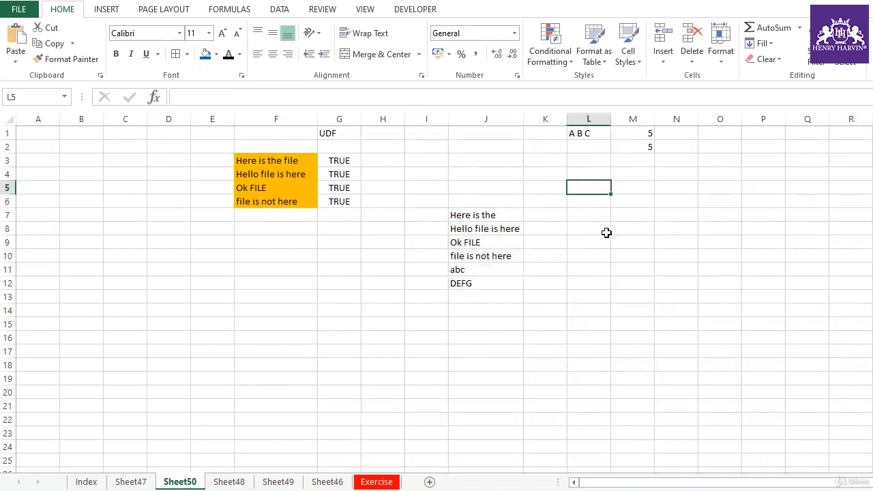
{"action": "type", "text": "="}
{"action": "key", "text": "BackSpace"}
{"action": "type", "text": "Only the cells where the length <5"}
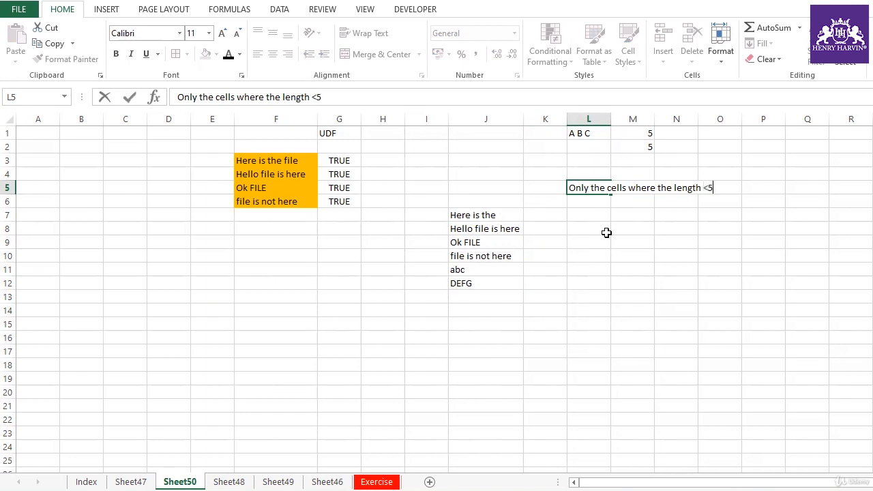
{"action": "left_click", "coordinate": [699, 256]}
{"action": "left_click", "coordinate": [592, 187]}
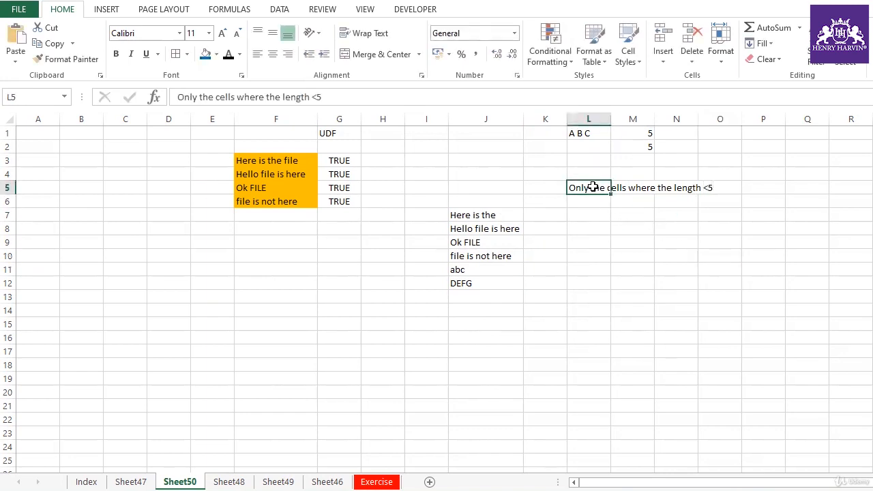
- Enter =LEN(J7)<5 in K7 and fill the formula down to K12
{"action": "left_click_drag", "start_coordinate": [488, 215], "coordinate": [484, 281]}
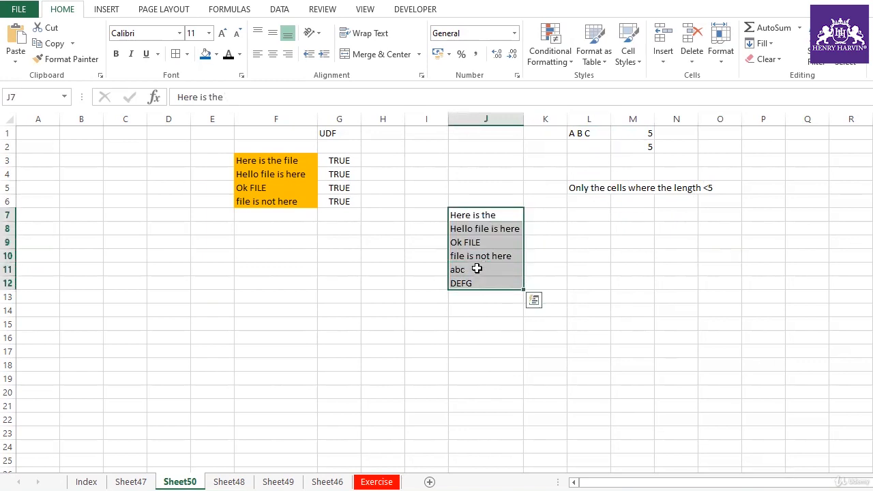
{"action": "left_click", "coordinate": [543, 217]}
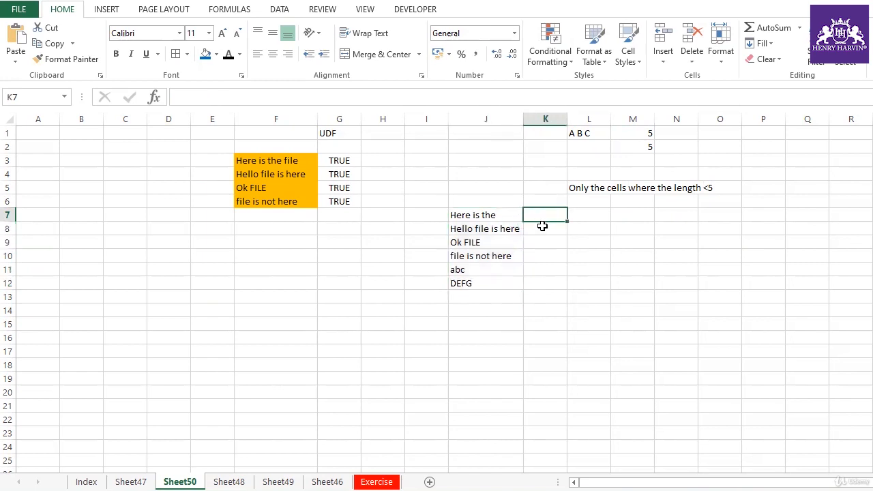
{"action": "type", "text": "=len("}
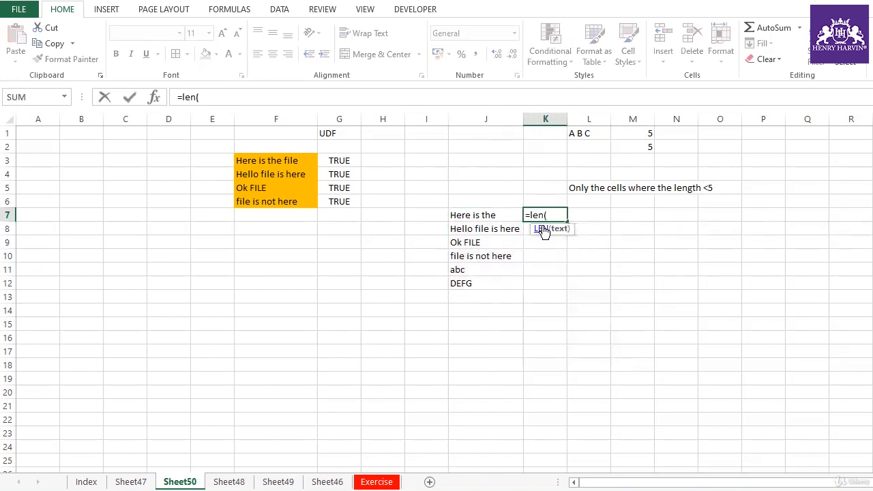
{"action": "left_click", "coordinate": [456, 214]}
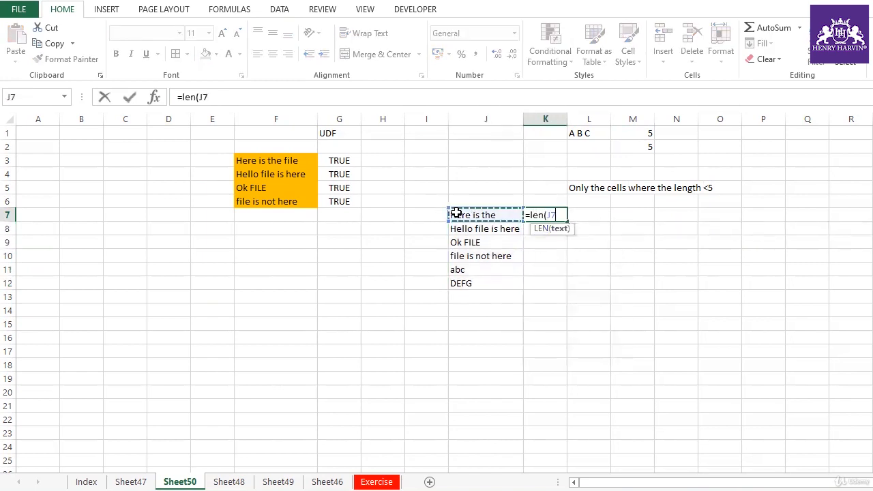
{"action": "type", "text": ")<5"}
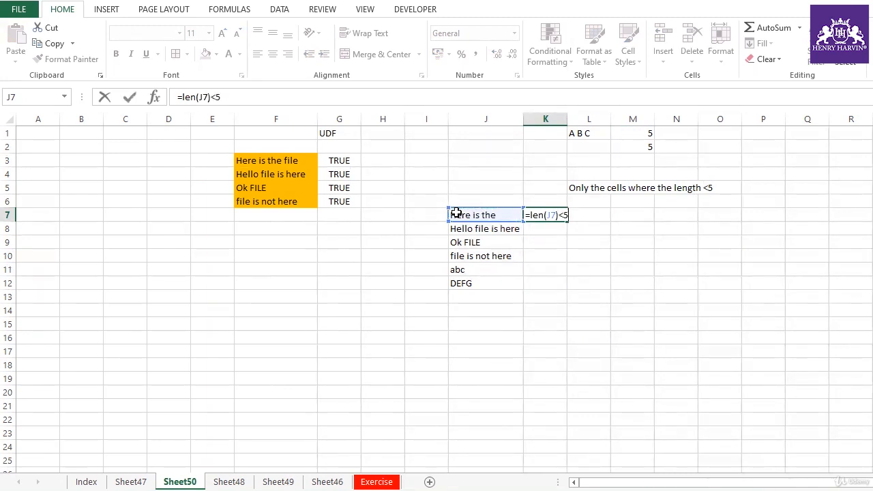
{"action": "key", "text": "Return"}
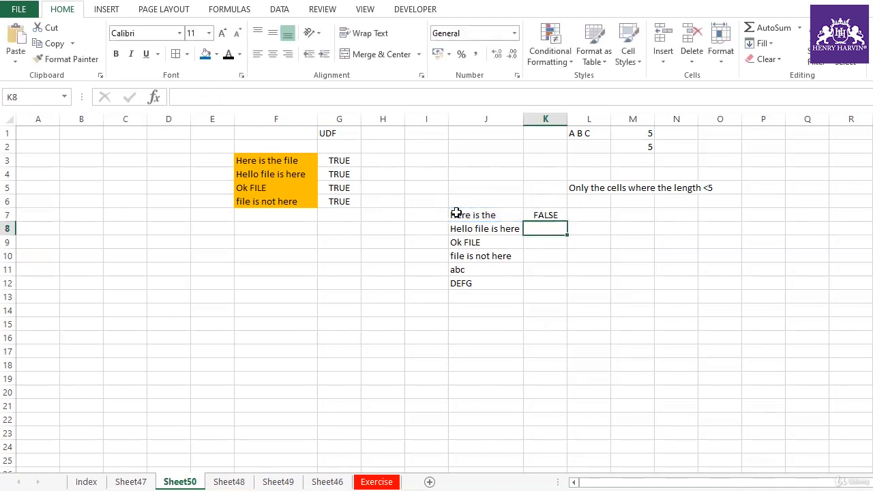
{"action": "left_click", "coordinate": [558, 216]}
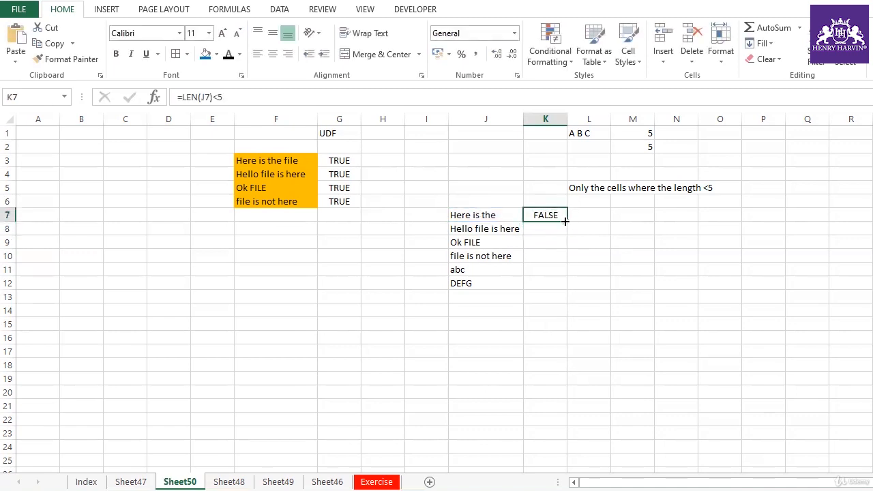
{"action": "double_click", "coordinate": [565, 221]}
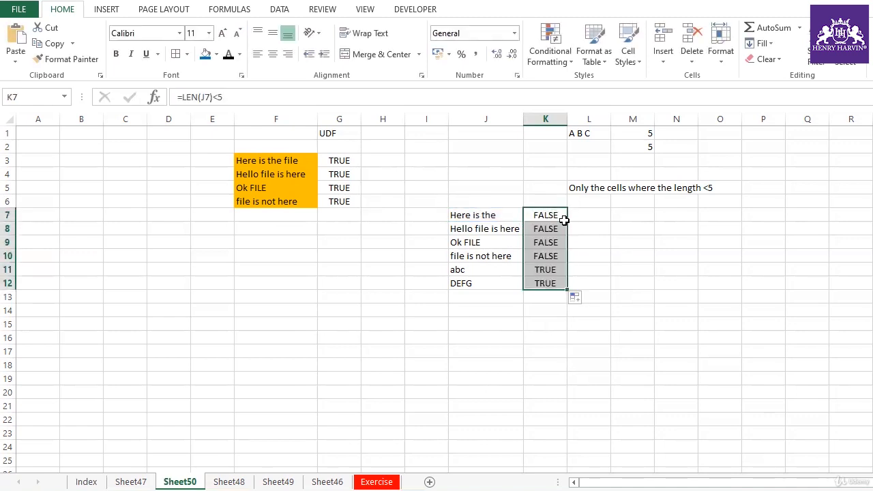
- Set up a formula-based conditional formatting rule for J7:J12 using =LEN(J7)<5
{"action": "left_click", "coordinate": [550, 215]}
{"action": "left_click", "coordinate": [242, 99]}
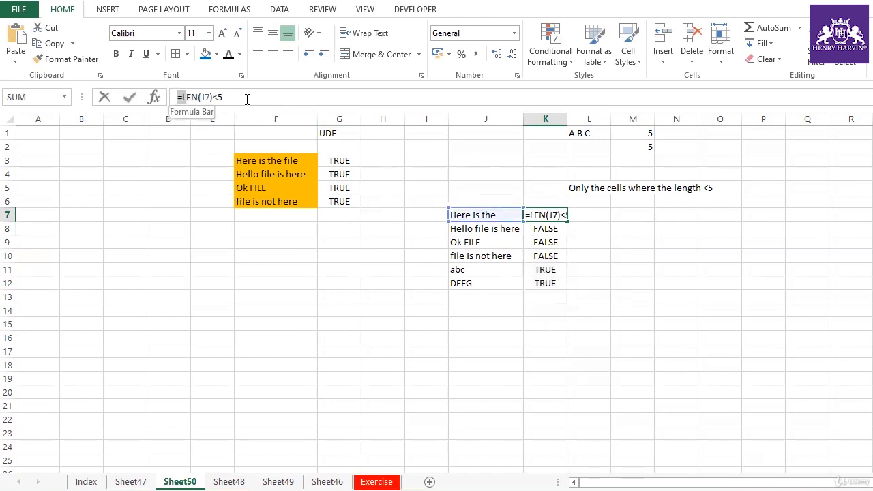
{"action": "key", "text": "Escape"}
{"action": "left_click_drag", "start_coordinate": [466, 211], "coordinate": [471, 283]}
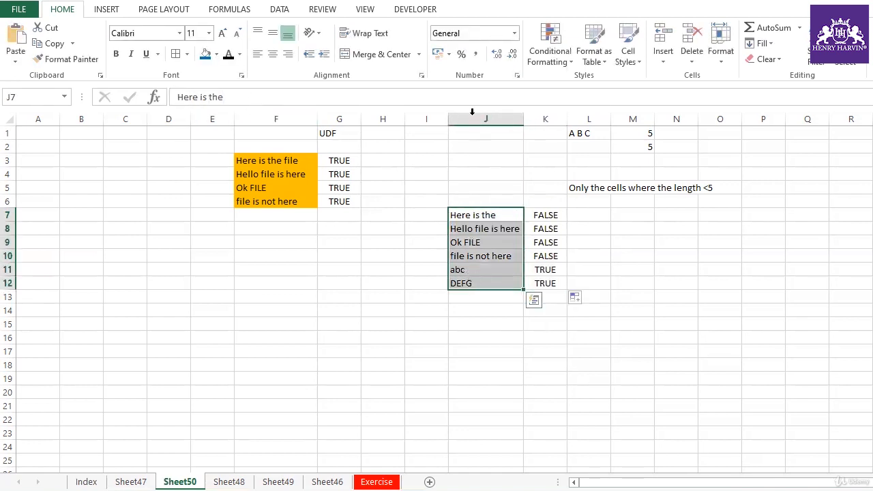
{"action": "left_click", "coordinate": [560, 59]}
{"action": "left_click", "coordinate": [586, 227]}
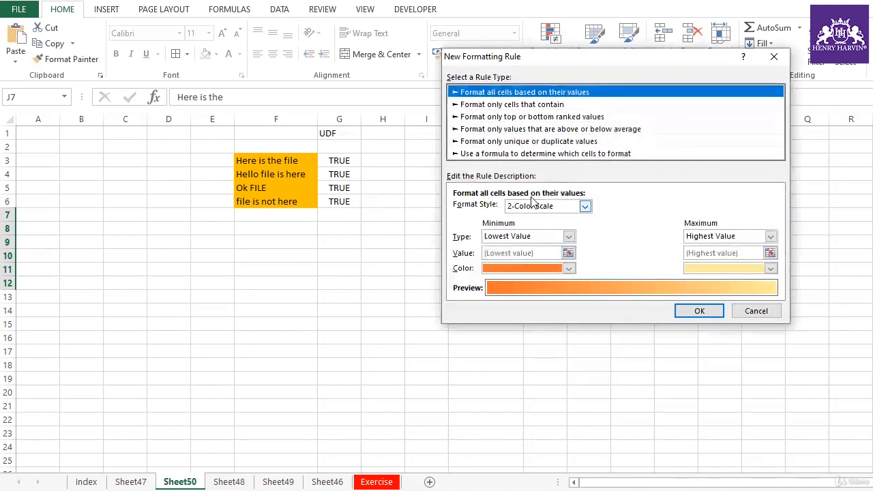
{"action": "left_click", "coordinate": [519, 154]}
{"action": "left_click_drag", "start_coordinate": [554, 56], "coordinate": [673, 74]}
{"action": "left_click", "coordinate": [623, 220]}
{"action": "type", "text": "=LEN(J7)<5"}
- Give the LEN rule on J7:J12 an orange fill and apply it
{"action": "left_click", "coordinate": [760, 265]}
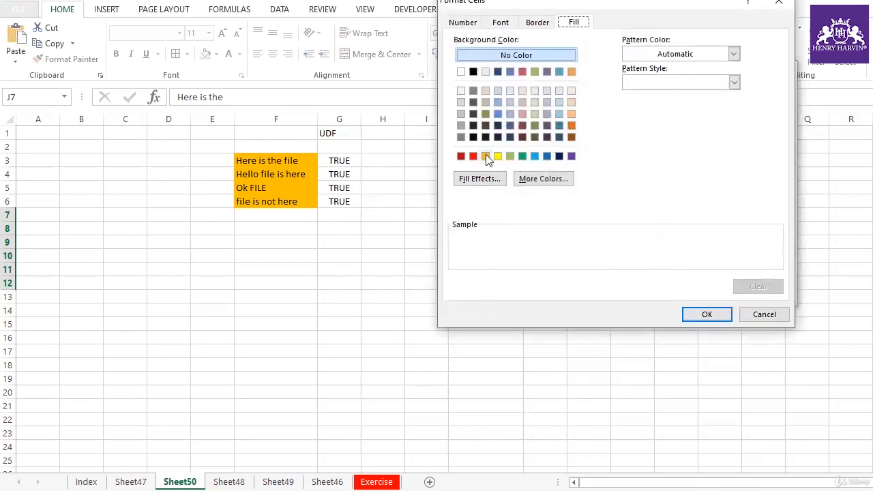
{"action": "left_click", "coordinate": [485, 156]}
{"action": "left_click", "coordinate": [703, 315]}
{"action": "left_click", "coordinate": [706, 293]}
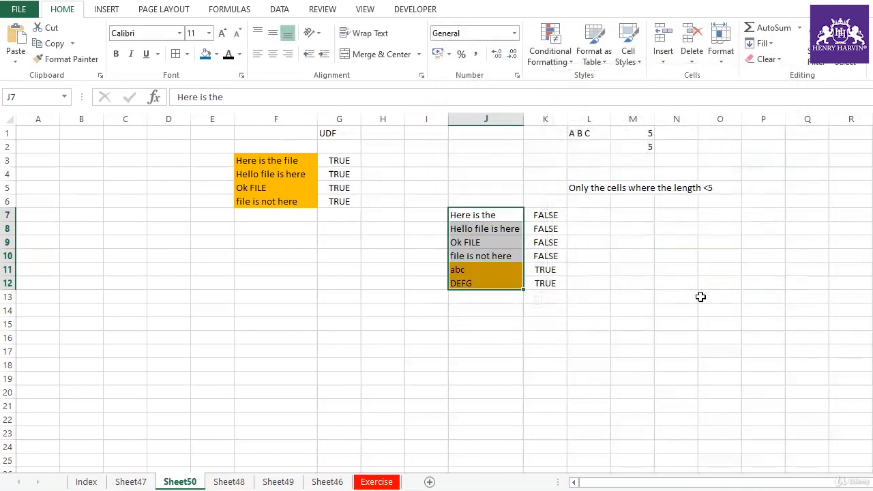
- Widen column J slightly and compare the highlighted texts in J11:J12 with their helper formulas in K11:K12
{"action": "left_click_drag", "start_coordinate": [521, 118], "coordinate": [537, 119]}
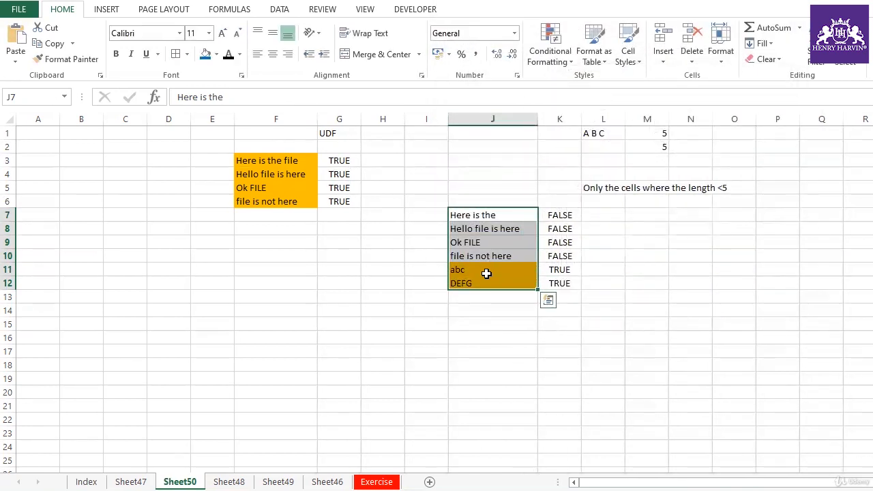
{"action": "left_click_drag", "start_coordinate": [485, 273], "coordinate": [483, 281]}
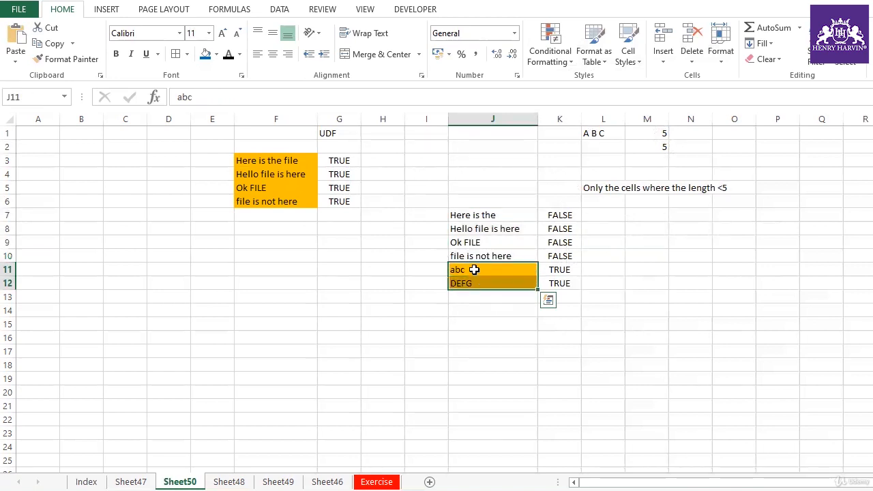
{"action": "left_click", "coordinate": [474, 269]}
{"action": "left_click", "coordinate": [479, 280]}
{"action": "left_click", "coordinate": [541, 270]}
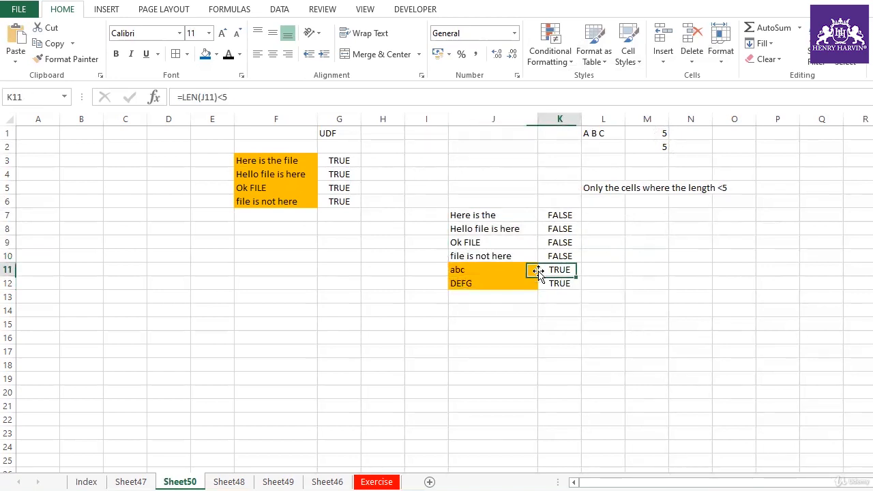
{"action": "left_click", "coordinate": [559, 283]}
{"action": "left_click", "coordinate": [559, 269]}
{"action": "left_click", "coordinate": [560, 283]}
- Try removing the helper formulas from K7:K12 and G3:G6, and review the texts in J7:J12
{"action": "left_click_drag", "start_coordinate": [559, 217], "coordinate": [561, 287]}
{"action": "key", "text": "Delete"}
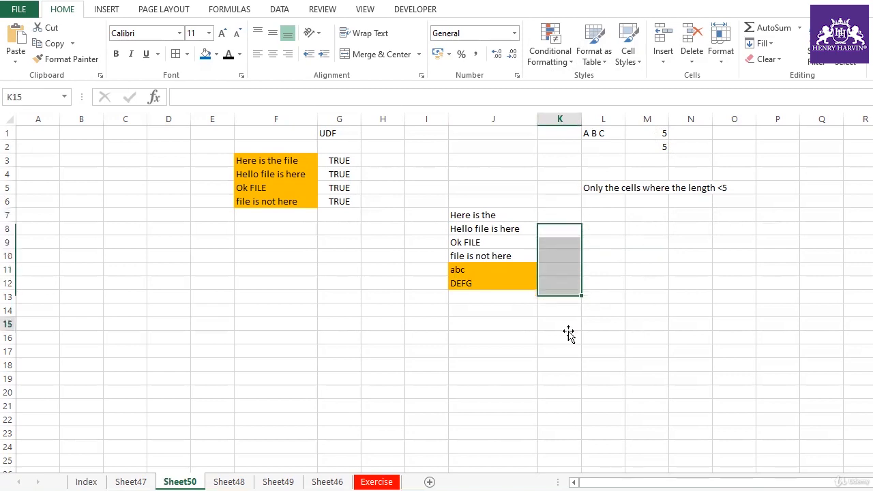
{"action": "left_click", "coordinate": [567, 326]}
{"action": "left_click_drag", "start_coordinate": [349, 158], "coordinate": [344, 206]}
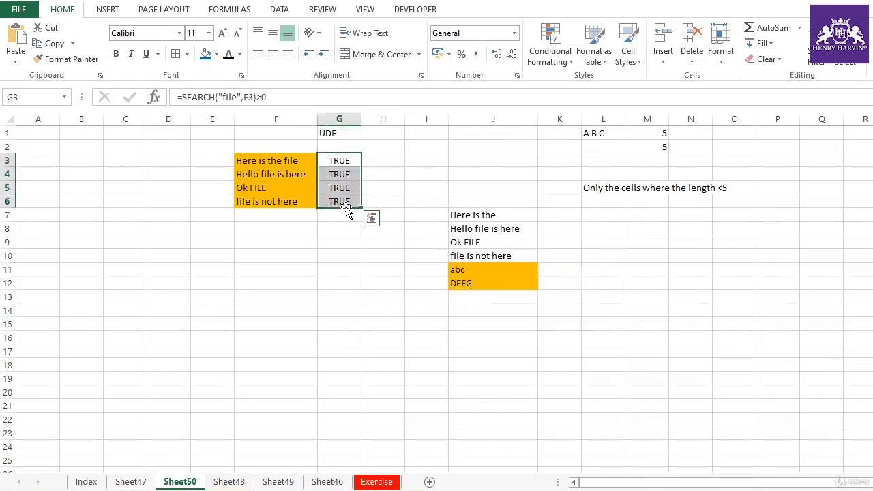
{"action": "key", "text": "Delete"}
{"action": "left_click", "coordinate": [386, 296]}
{"action": "left_click_drag", "start_coordinate": [509, 213], "coordinate": [503, 283]}
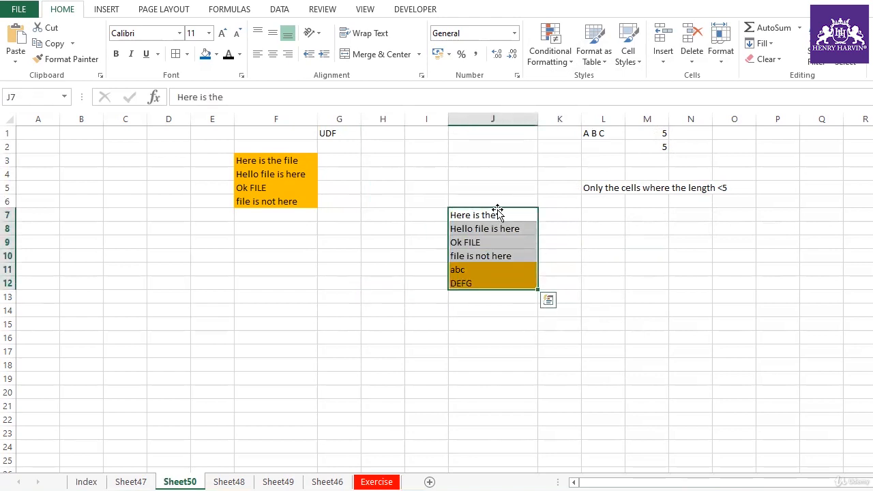
{"action": "left_click_drag", "start_coordinate": [500, 216], "coordinate": [495, 287]}
{"action": "left_click_drag", "start_coordinate": [482, 220], "coordinate": [478, 284]}
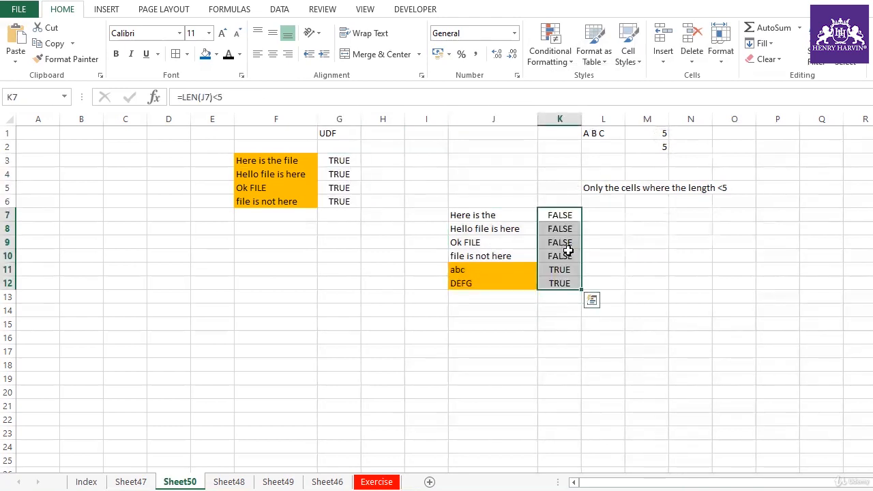
- Delete the LEN helper formulas in K7:K12
{"action": "left_click", "coordinate": [526, 265]}
{"action": "left_click_drag", "start_coordinate": [566, 204], "coordinate": [567, 296]}
{"action": "key", "text": "Delete"}
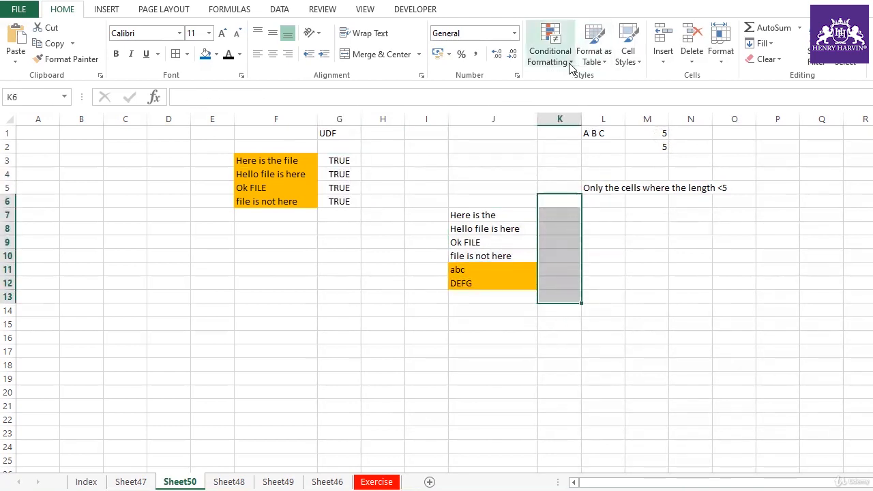
- Clear the conditional formatting rules from the entire sheet
{"action": "left_click", "coordinate": [549, 51]}
{"action": "mouse_move", "coordinate": [582, 250]}
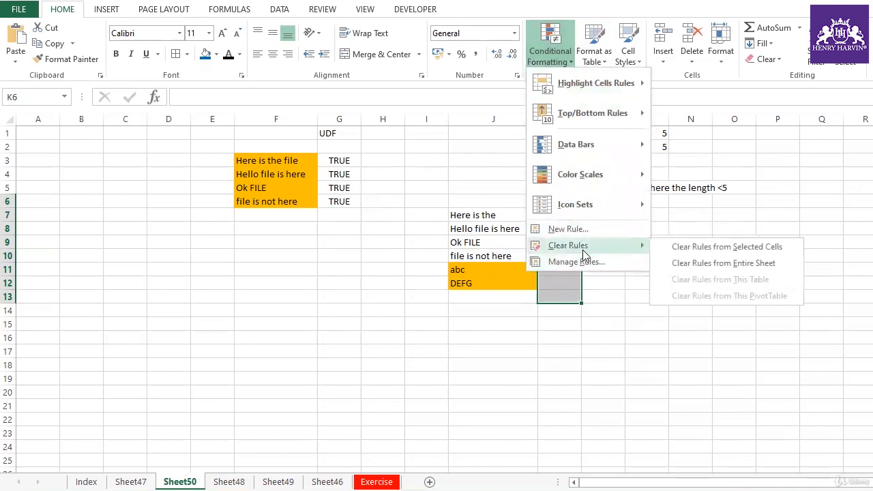
{"action": "left_click", "coordinate": [720, 266]}
{"action": "left_click", "coordinate": [559, 350]}
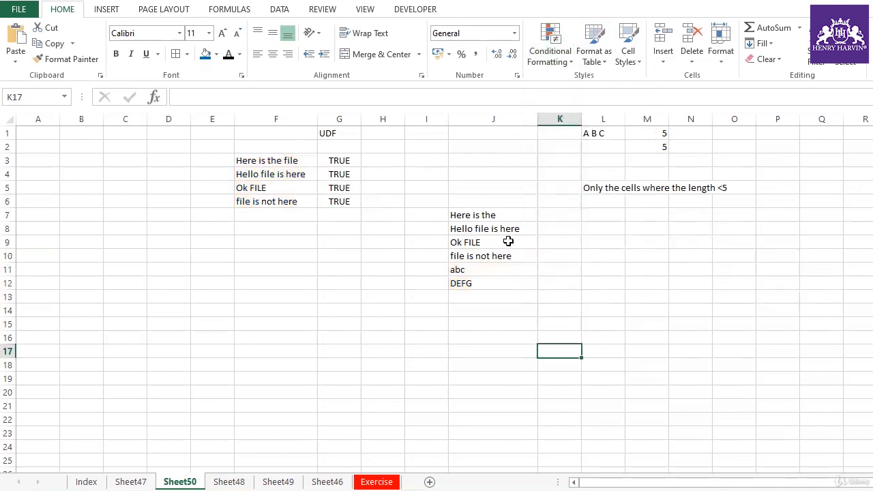
- Set up a formula-based conditional formatting rule for J7:J12 using =len($J7)<5, with the column reference locked
{"action": "left_click_drag", "start_coordinate": [497, 217], "coordinate": [496, 279]}
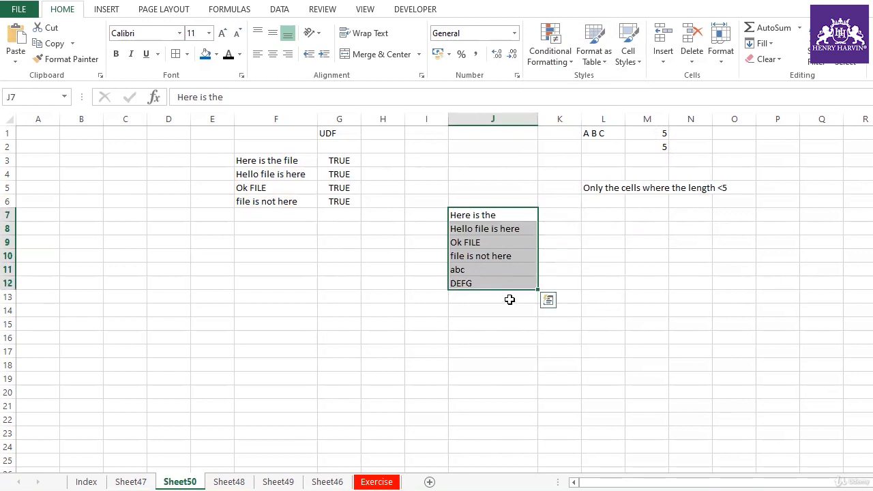
{"action": "left_click", "coordinate": [549, 300]}
{"action": "left_click", "coordinate": [550, 51]}
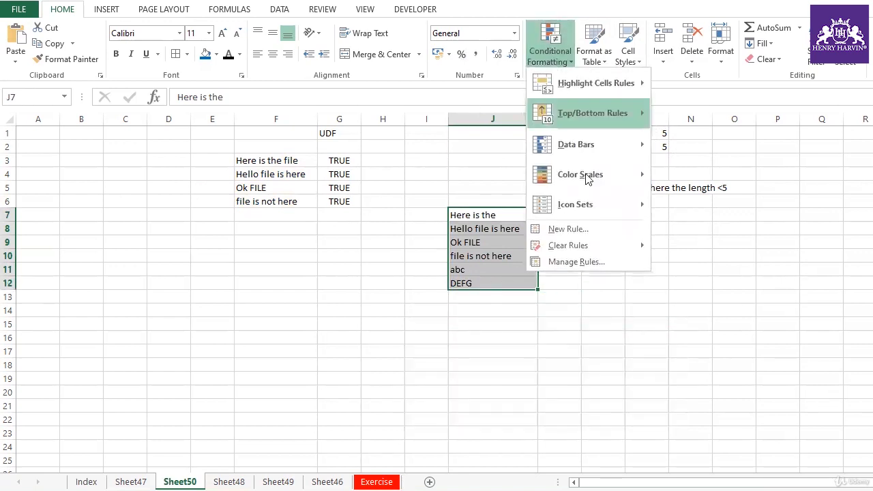
{"action": "left_click", "coordinate": [566, 229]}
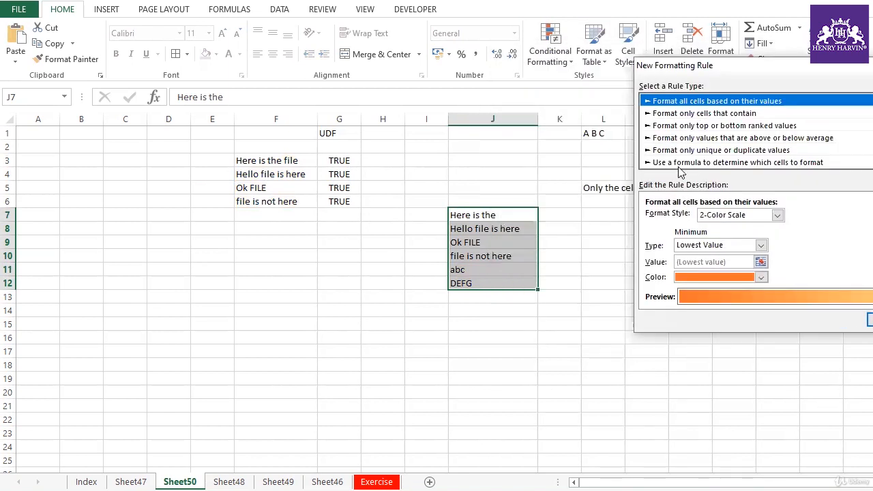
{"action": "left_click", "coordinate": [681, 163]}
{"action": "left_click", "coordinate": [666, 217]}
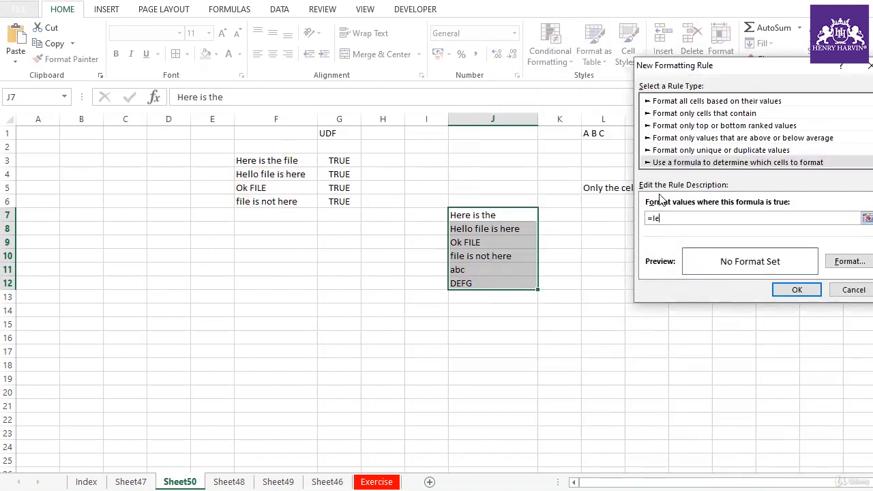
{"action": "type", "text": "len("}
{"action": "left_click", "coordinate": [516, 216]}
{"action": "key", "text": "F4"}
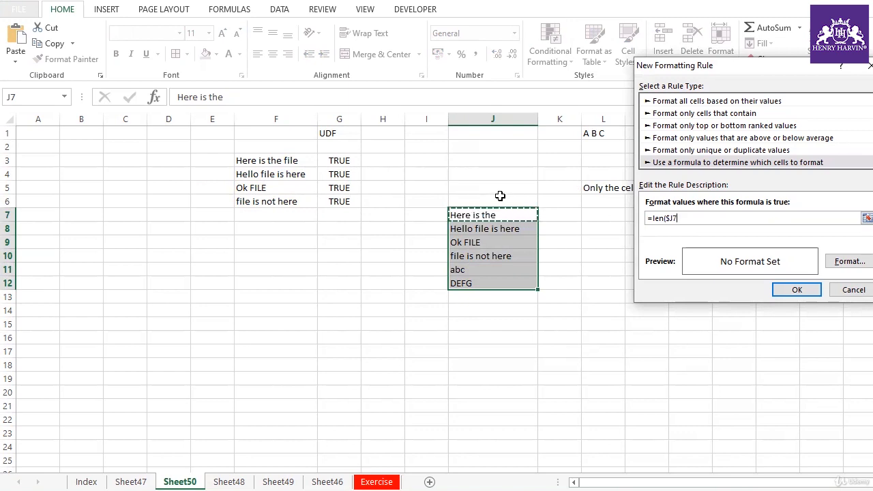
{"action": "type", "text": ")<5"}
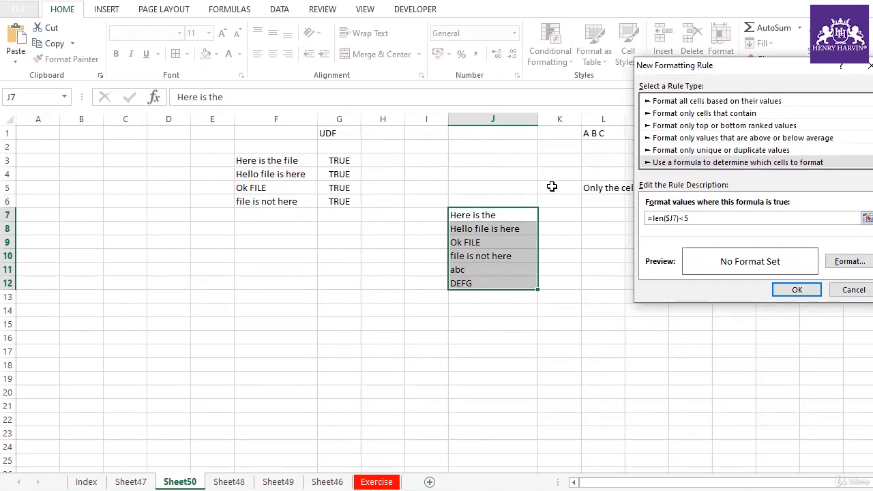
- Give the new length rule on J7:J12 a yellow fill and apply it
{"action": "left_click", "coordinate": [846, 262]}
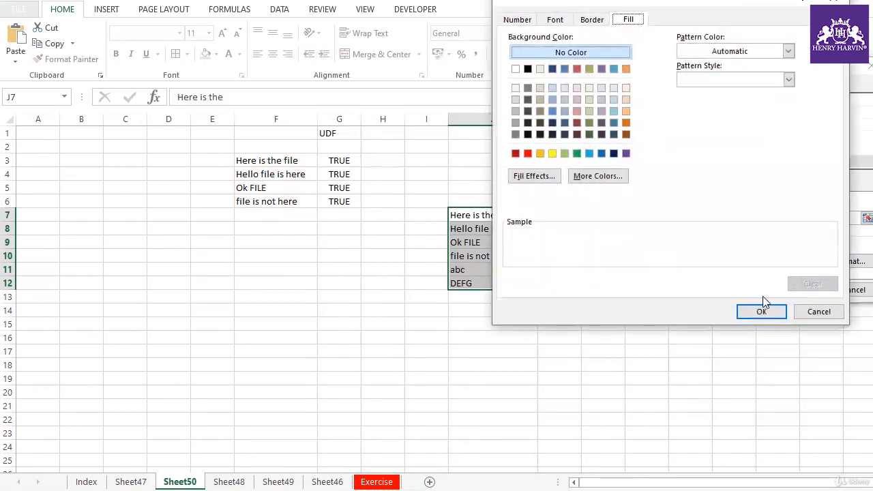
{"action": "left_click", "coordinate": [554, 154]}
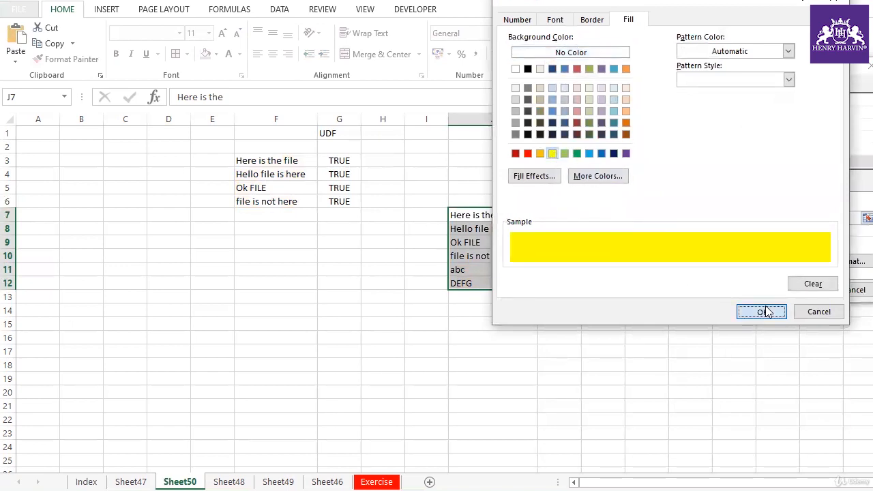
{"action": "left_click", "coordinate": [761, 312]}
{"action": "left_click", "coordinate": [786, 290]}
{"action": "left_click", "coordinate": [588, 258]}
{"action": "left_click_drag", "start_coordinate": [485, 217], "coordinate": [487, 283]}
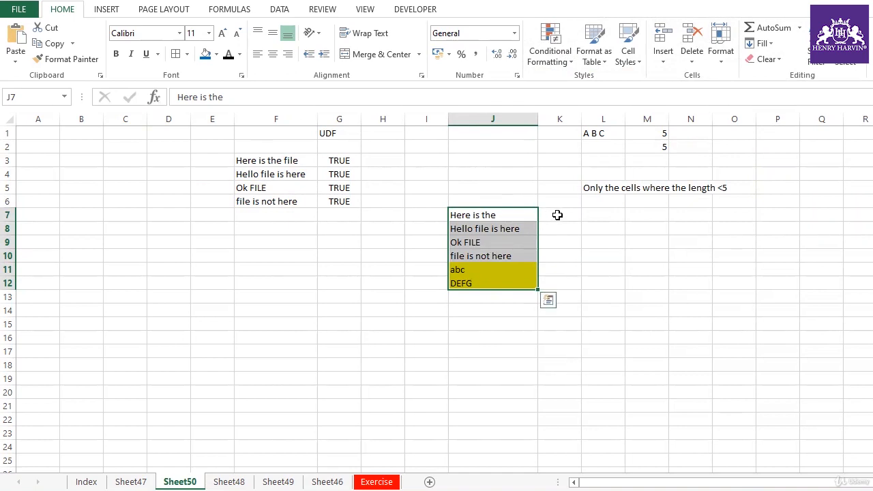
{"action": "left_click", "coordinate": [558, 215]}
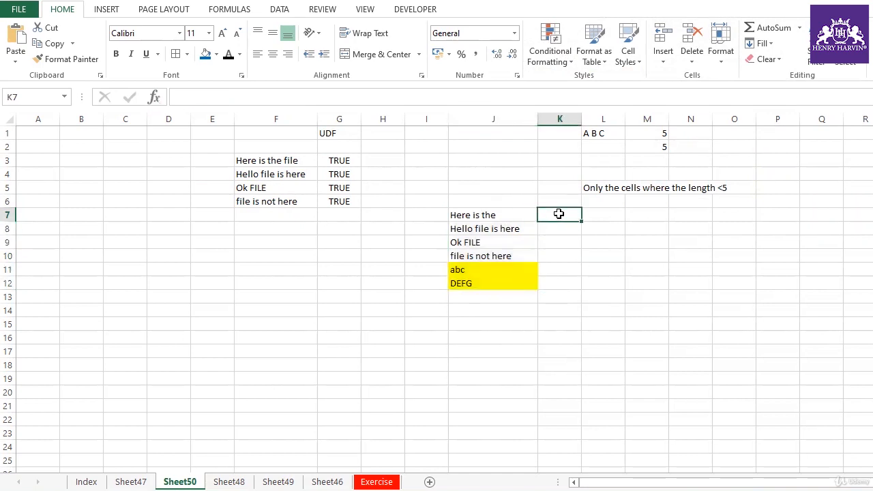
{"action": "left_click_drag", "start_coordinate": [558, 215], "coordinate": [559, 283]}
{"action": "left_click_drag", "start_coordinate": [517, 209], "coordinate": [518, 284]}
{"action": "left_click", "coordinate": [542, 225]}
{"action": "left_click", "coordinate": [527, 216]}
{"action": "left_click_drag", "start_coordinate": [525, 248], "coordinate": [525, 284]}
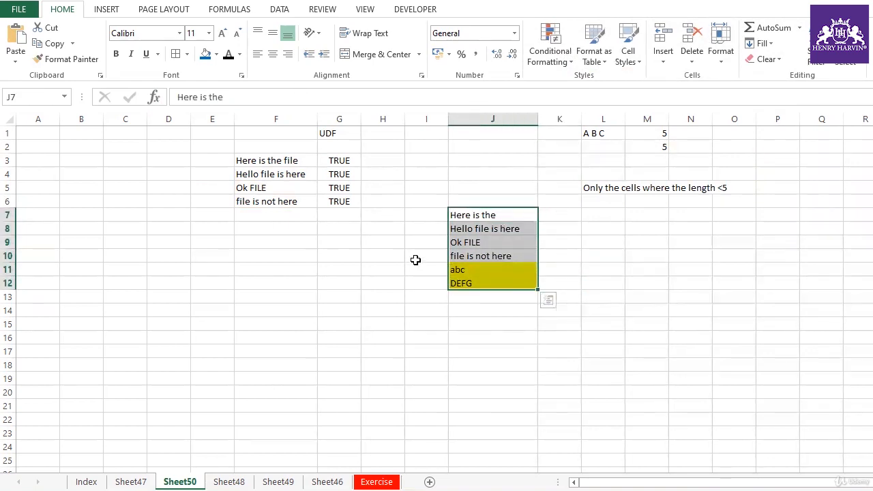
- Add a new worksheet and enter the headers "Rep" in G5 and "Sales" in H5
{"action": "left_click", "coordinate": [430, 483]}
{"action": "left_click", "coordinate": [352, 186]}
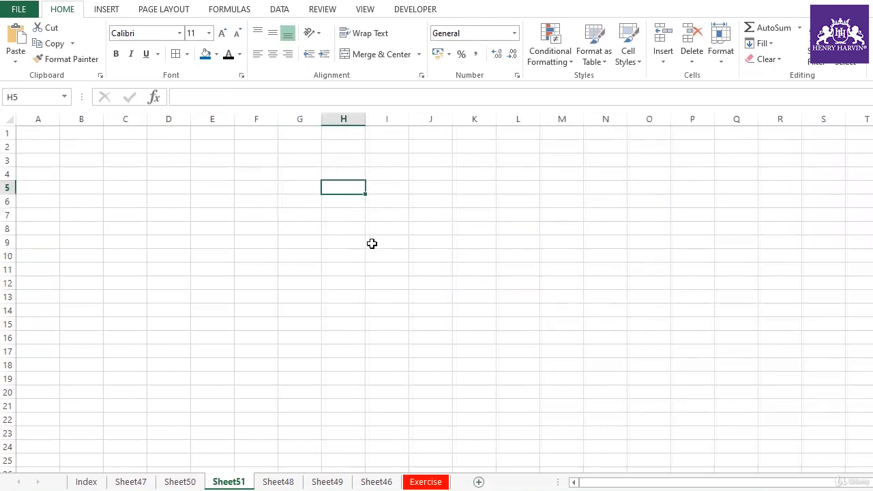
{"action": "type", "text": "Sales"}
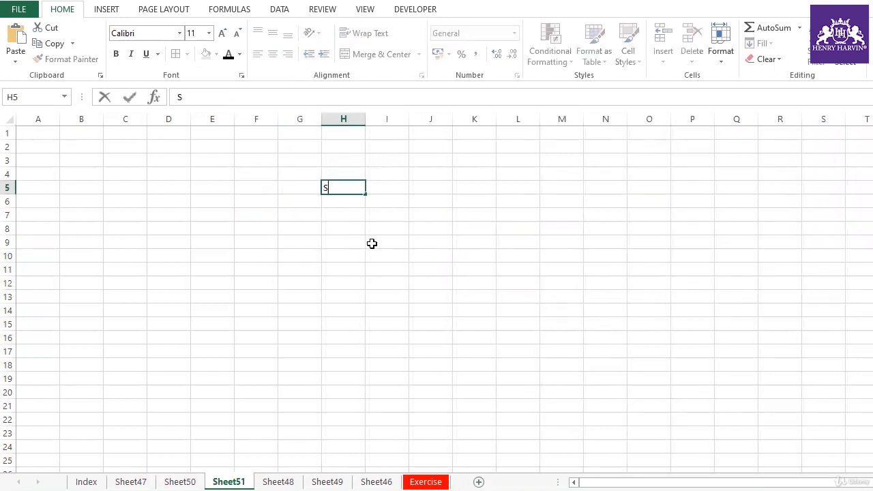
{"action": "left_click", "coordinate": [354, 241]}
{"action": "left_click", "coordinate": [307, 188]}
{"action": "type", "text": "Rep"}
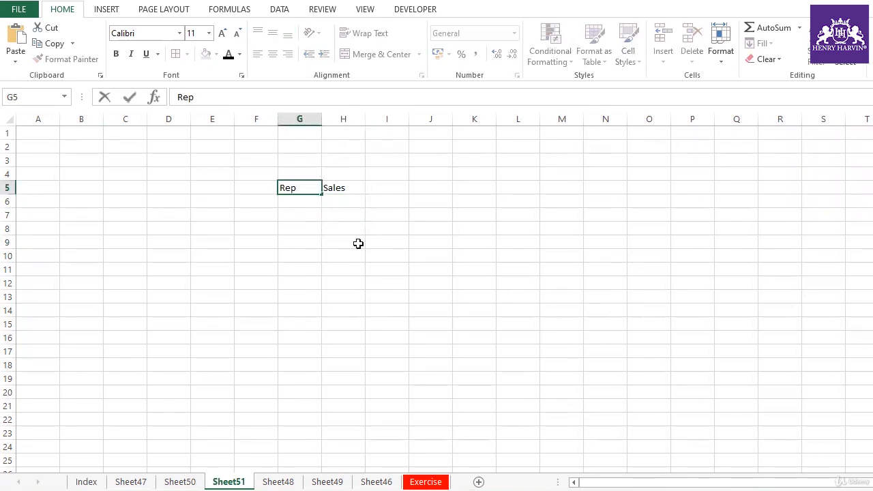
- Enter A1 in G6 and fill the rep codes down to A10 in G15
{"action": "left_click", "coordinate": [358, 243]}
{"action": "type", "text": "A1"}
{"action": "left_click", "coordinate": [326, 267]}
{"action": "left_click", "coordinate": [316, 203]}
{"action": "left_click_drag", "start_coordinate": [320, 205], "coordinate": [335, 332]}
- Enter =RANDBETWEEN(12000,15000) in H6 and fill it down to H15
{"action": "left_click", "coordinate": [337, 202]}
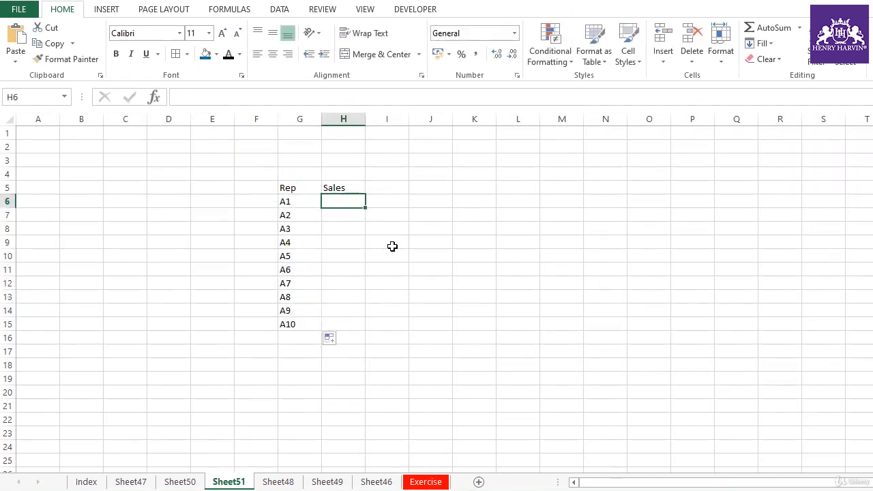
{"action": "type", "text": "=rand"}
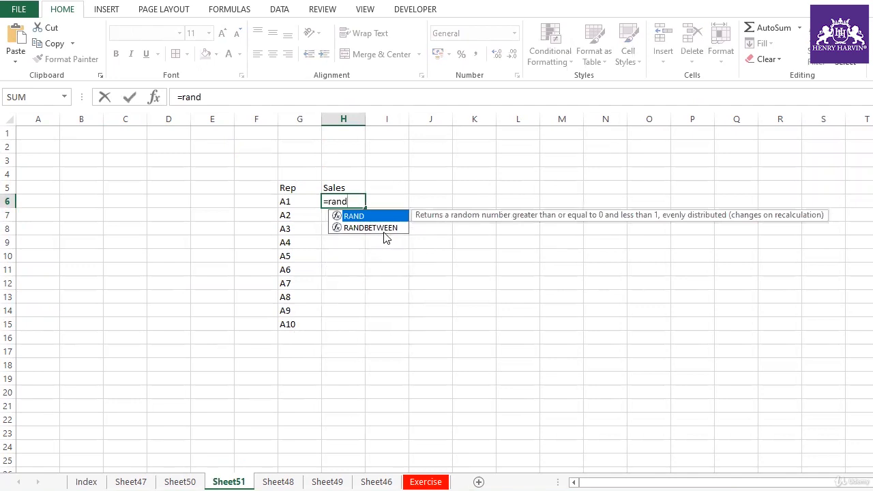
{"action": "double_click", "coordinate": [382, 229]}
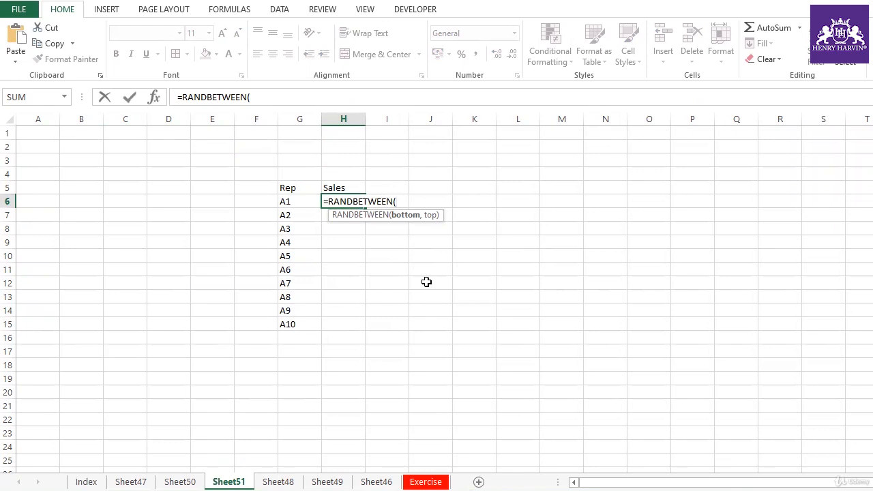
{"action": "type", "text": "000,15000"}
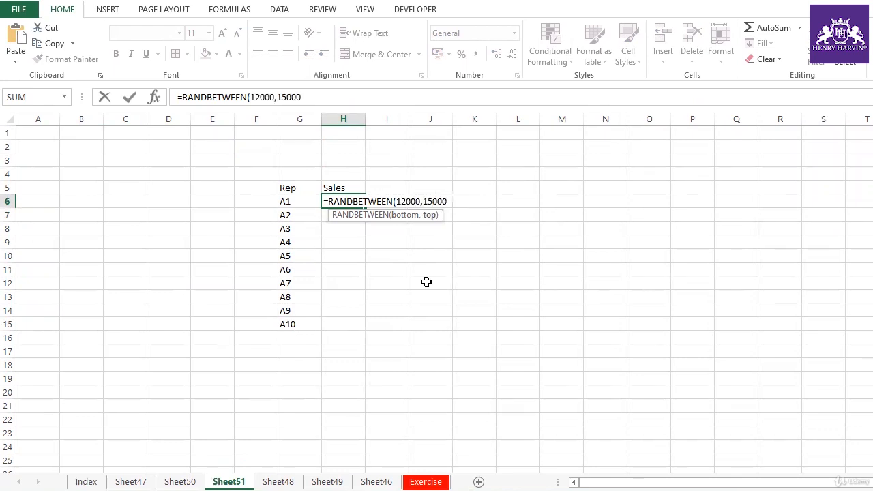
{"action": "key", "text": "Return"}
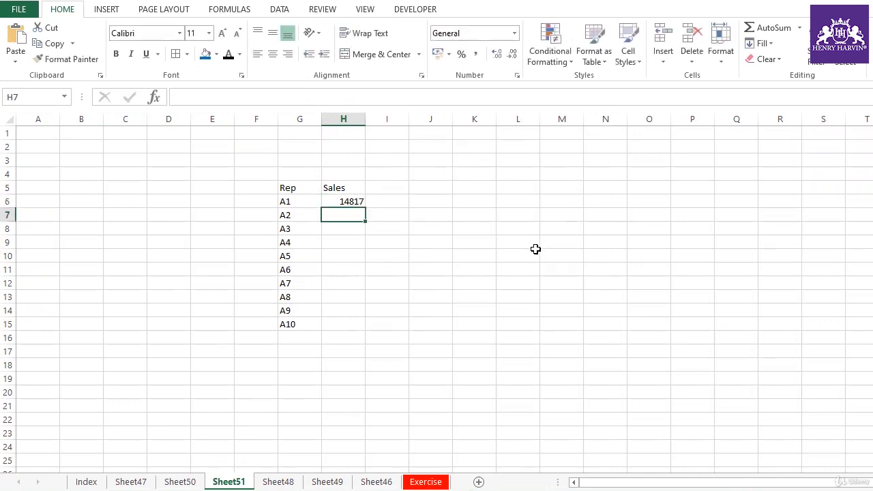
{"action": "left_click", "coordinate": [354, 201]}
{"action": "double_click", "coordinate": [364, 209]}
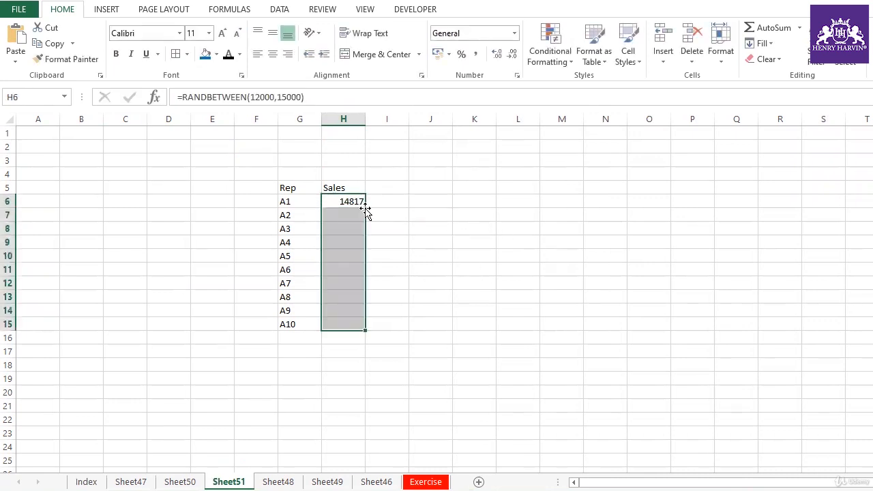
{"action": "left_click", "coordinate": [403, 213]}
- Replace the random-number formulas in H6:H15 with fixed values by pasting them over themselves as values
{"action": "left_click_drag", "start_coordinate": [344, 201], "coordinate": [347, 325]}
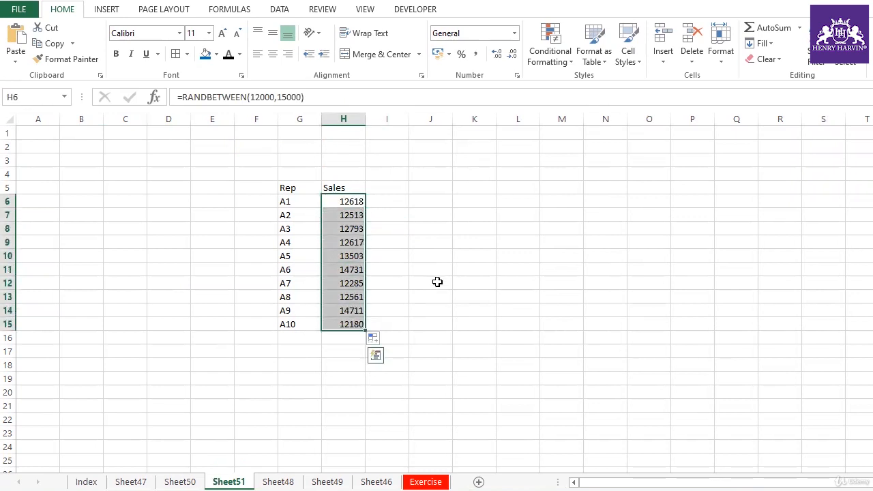
{"action": "key", "text": "ctrl+c"}
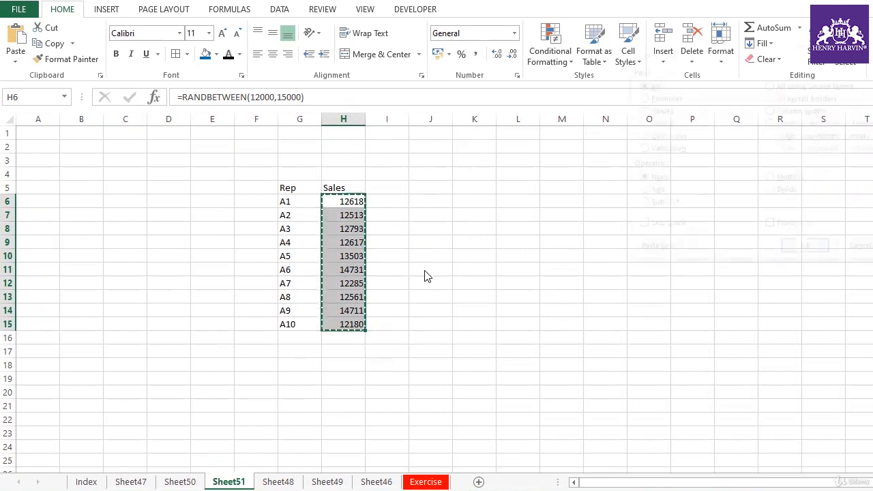
{"action": "key", "text": "ctrl+alt+v"}
{"action": "key", "text": "v"}
{"action": "key", "text": "Return"}
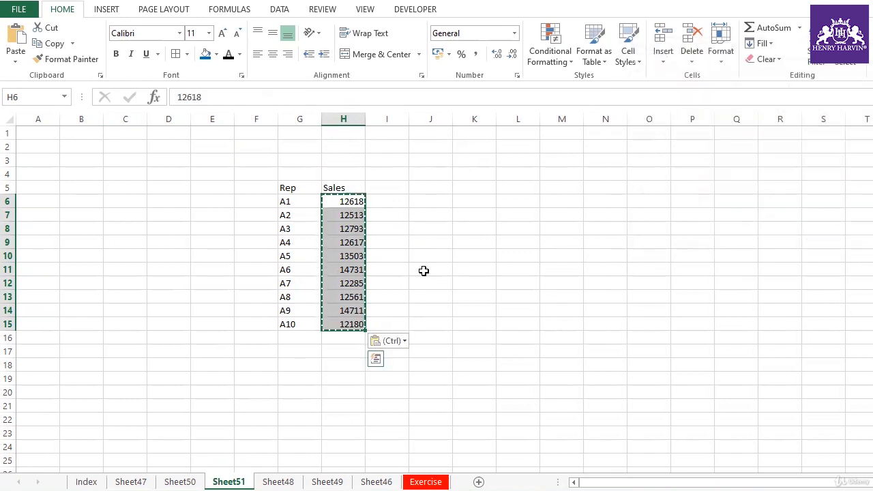
{"action": "key", "text": "Escape"}
{"action": "left_click", "coordinate": [447, 259]}
- Apply all borders to the Rep and Sales table in G5:H15
{"action": "left_click_drag", "start_coordinate": [299, 189], "coordinate": [352, 325]}
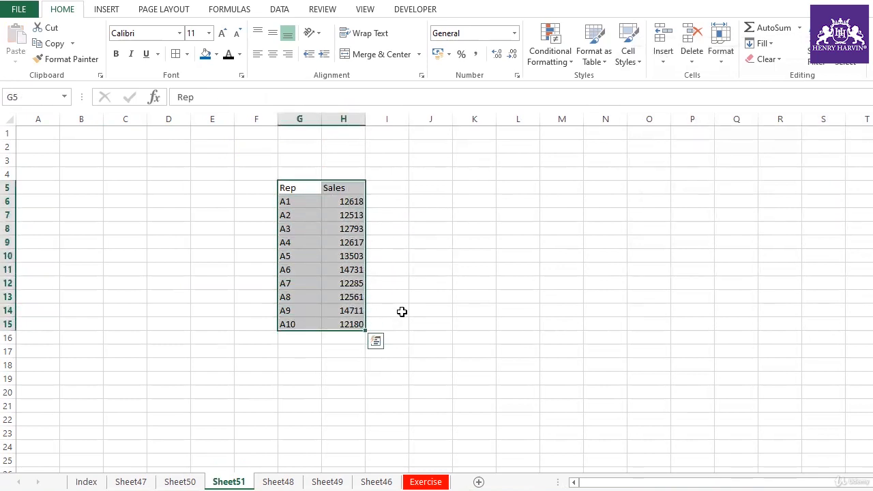
{"action": "key", "text": "alt+h"}
{"action": "key", "text": "b"}
{"action": "key", "text": "a"}
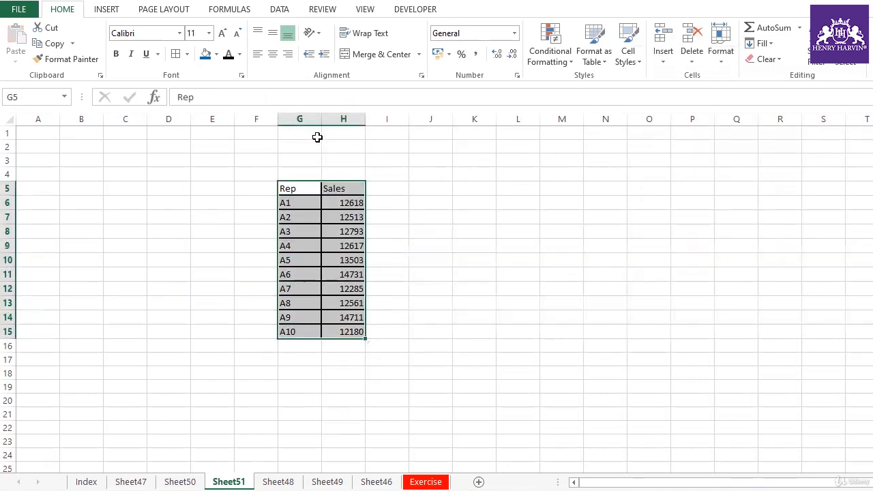
- Copy the rep code A1 from G6 into G9
{"action": "left_click_drag", "start_coordinate": [320, 121], "coordinate": [320, 121]}
{"action": "left_click_drag", "start_coordinate": [313, 188], "coordinate": [350, 332]}
{"action": "left_click", "coordinate": [293, 199]}
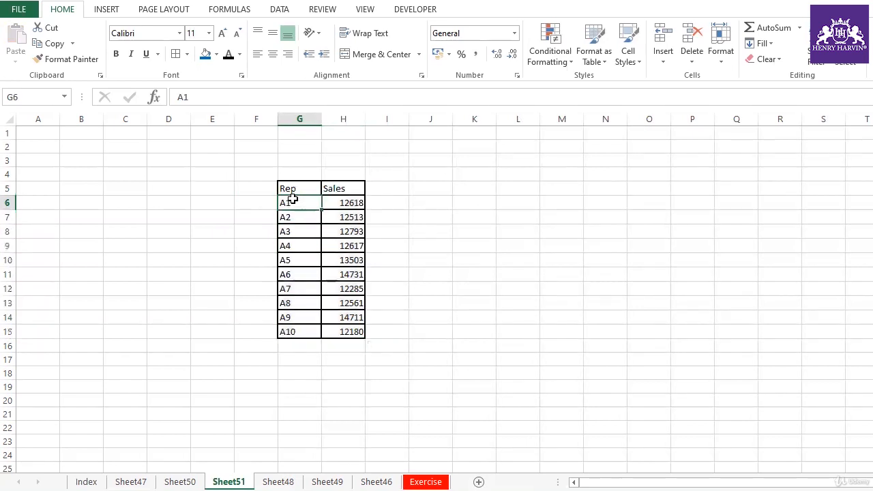
{"action": "key", "text": "ctrl+c"}
{"action": "left_click", "coordinate": [295, 243]}
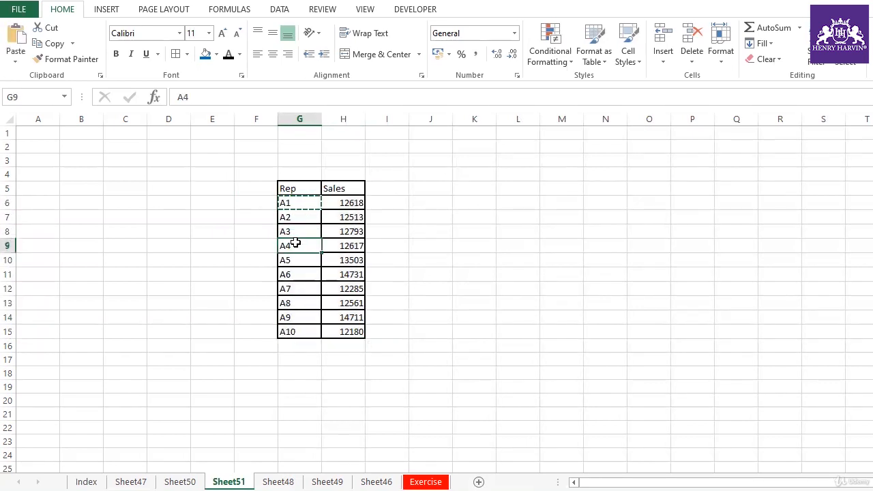
{"action": "key", "text": "ctrl+v"}
{"action": "left_click", "coordinate": [426, 272]}
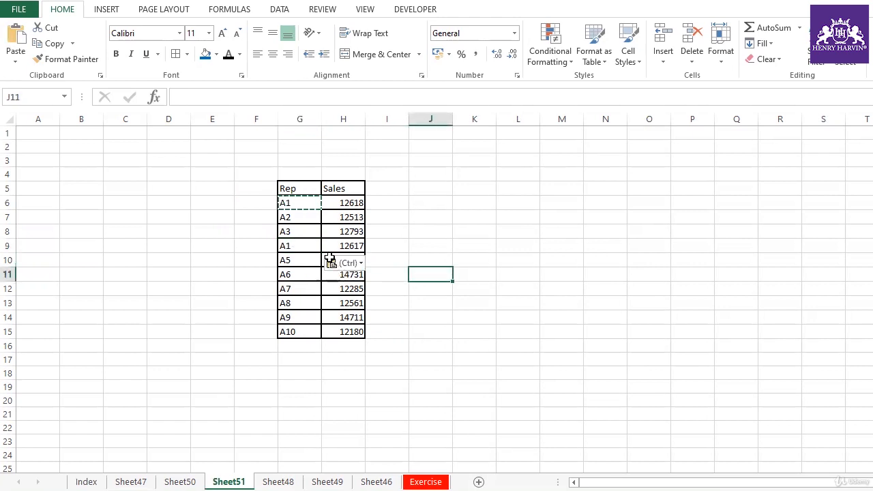
{"action": "key", "text": "Escape"}
- Copy the rep codes A1 to A3 from G6:G8 into G10:G12
{"action": "left_click_drag", "start_coordinate": [293, 206], "coordinate": [296, 234]}
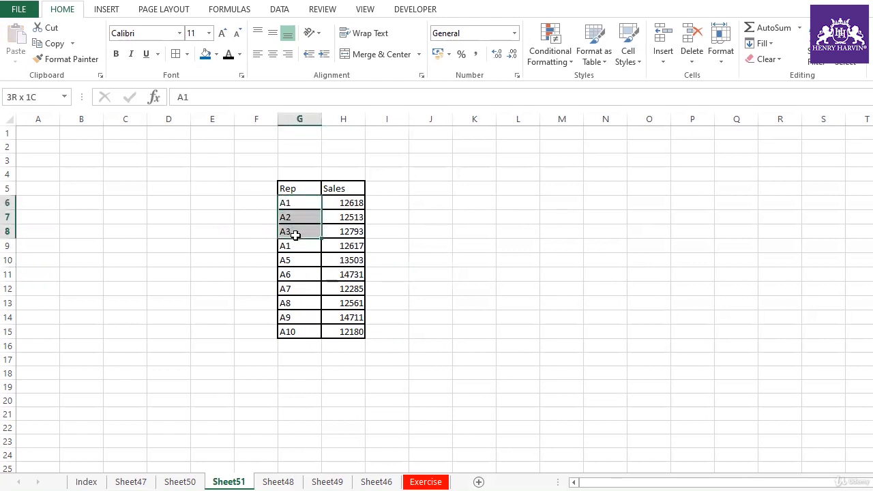
{"action": "key", "text": "ctrl+c"}
{"action": "left_click", "coordinate": [294, 260]}
{"action": "key", "text": "ctrl+v"}
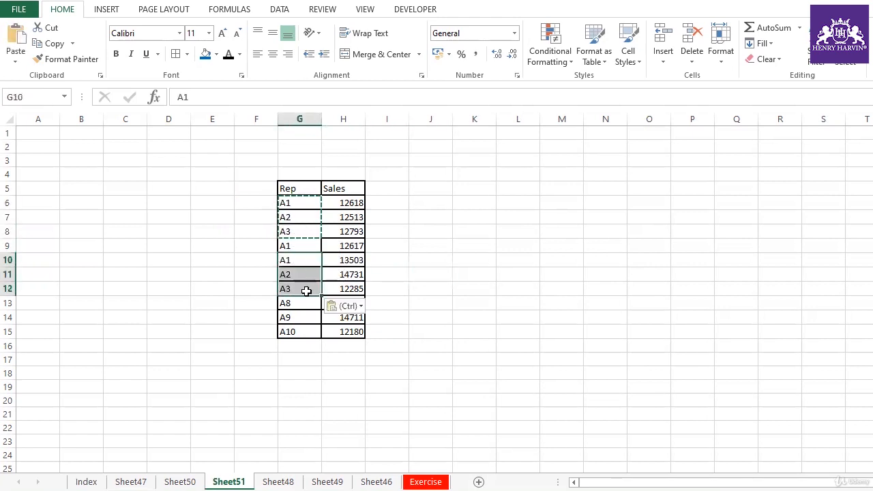
- Change the rep code in G13 to A1 and the one in G14 to A4
{"action": "left_click", "coordinate": [299, 301]}
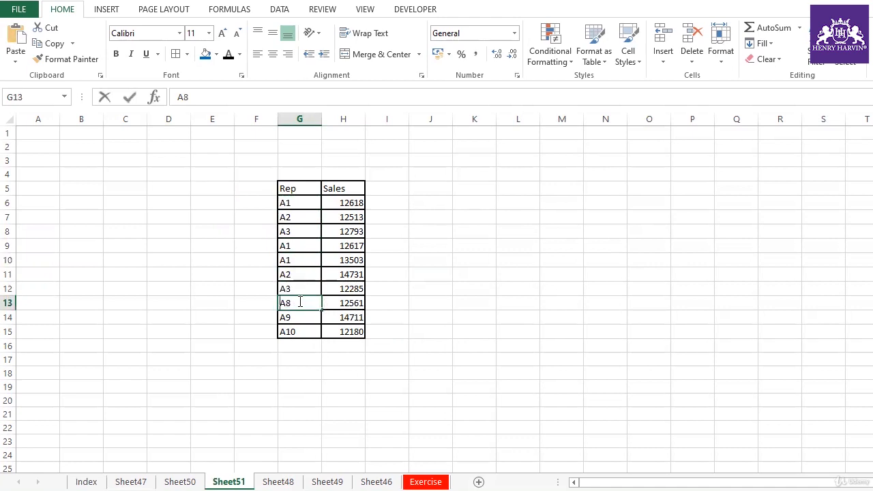
{"action": "key", "text": "F2"}
{"action": "key", "text": "BackSpace"}
{"action": "type", "text": "1"}
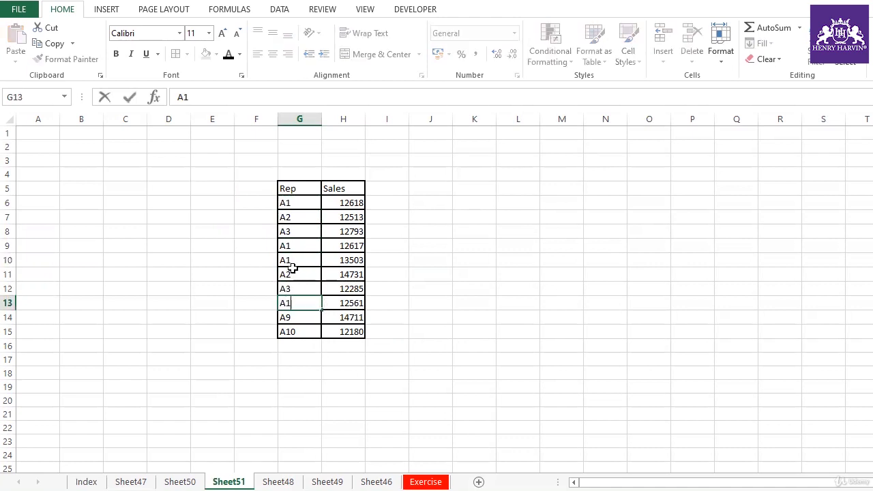
{"action": "left_click", "coordinate": [303, 316]}
{"action": "key", "text": "F2"}
{"action": "key", "text": "BackSpace"}
{"action": "type", "text": "4"}
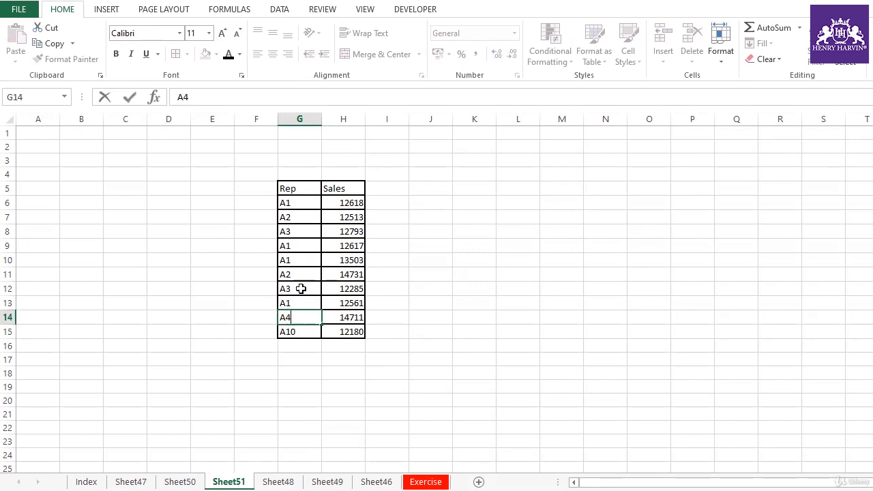
{"action": "left_click", "coordinate": [474, 276]}
- Copy the rep code A4 from G14 into G9
{"action": "left_click", "coordinate": [303, 317]}
{"action": "key", "text": "ctrl+c"}
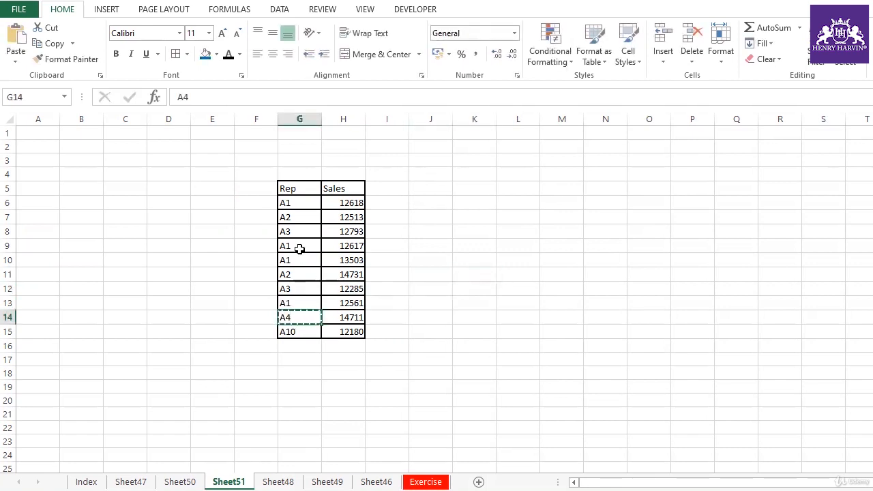
{"action": "left_click", "coordinate": [300, 247]}
{"action": "key", "text": "ctrl+v"}
{"action": "left_click", "coordinate": [460, 257]}
{"action": "key", "text": "Escape"}
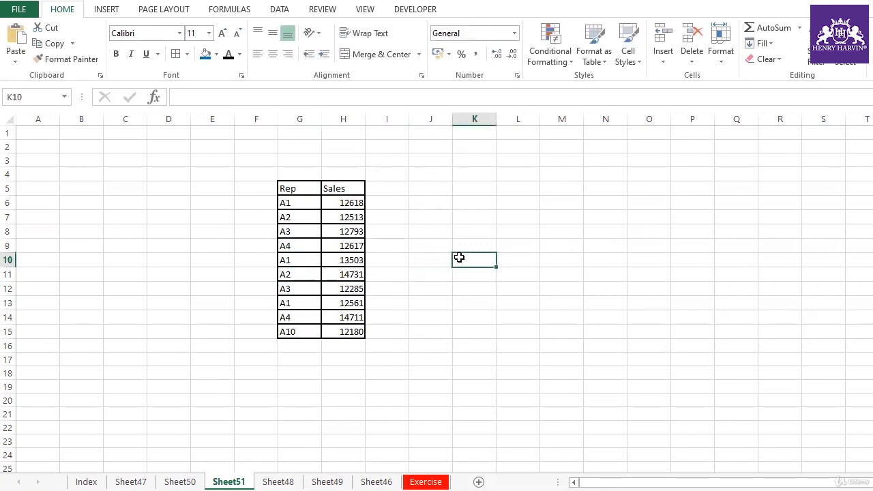
{"action": "left_click", "coordinate": [423, 316]}
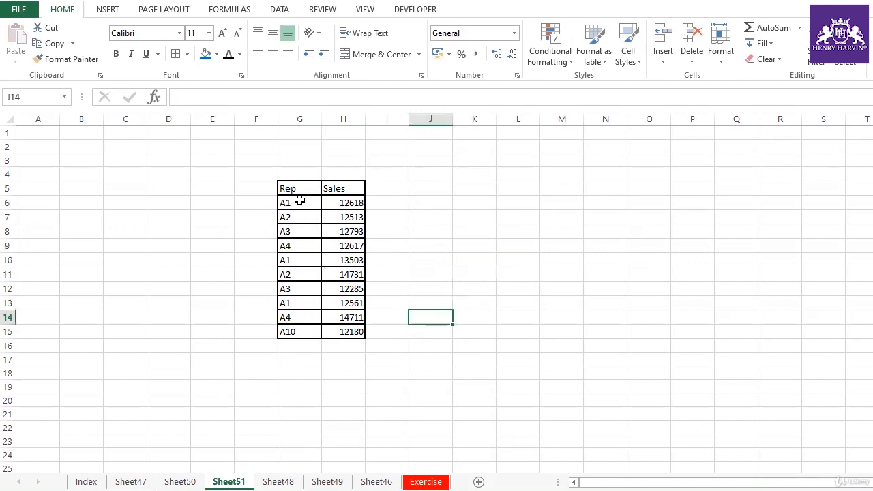
{"action": "left_click", "coordinate": [298, 202]}
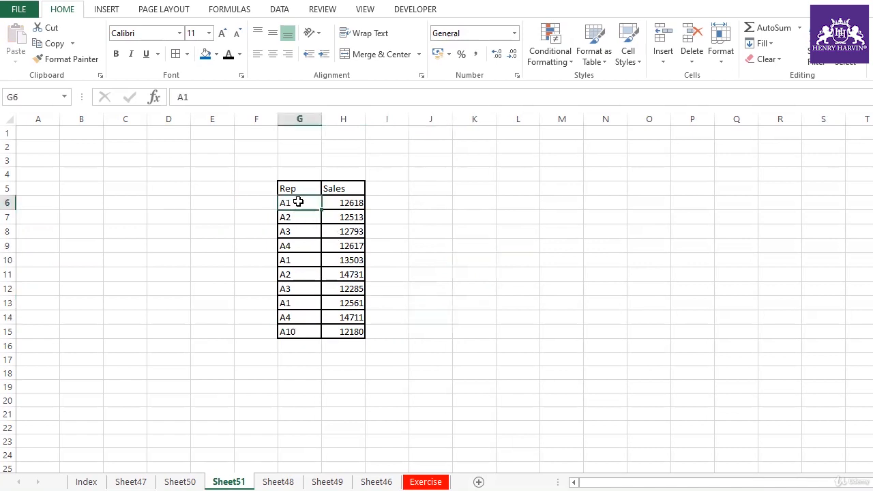
{"action": "left_click", "coordinate": [342, 200]}
{"action": "left_click", "coordinate": [421, 266]}
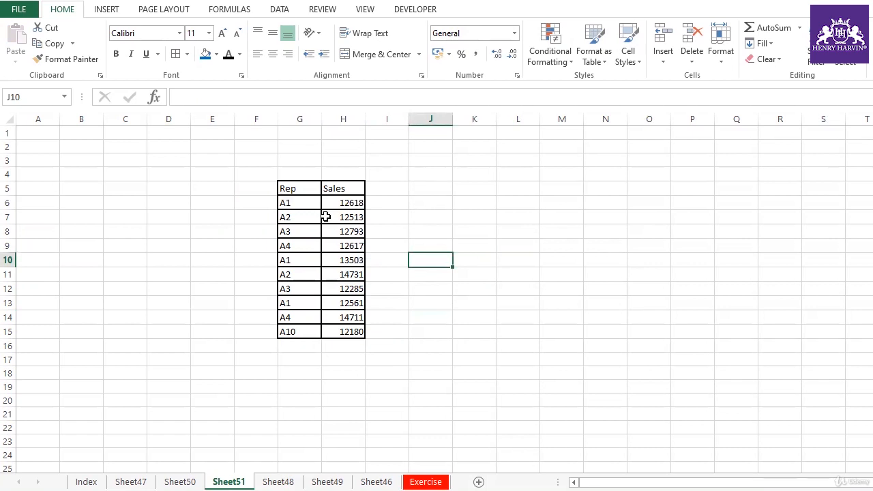
- Enter the criterion >15000 in J6, beside the sales table
{"action": "left_click", "coordinate": [421, 201]}
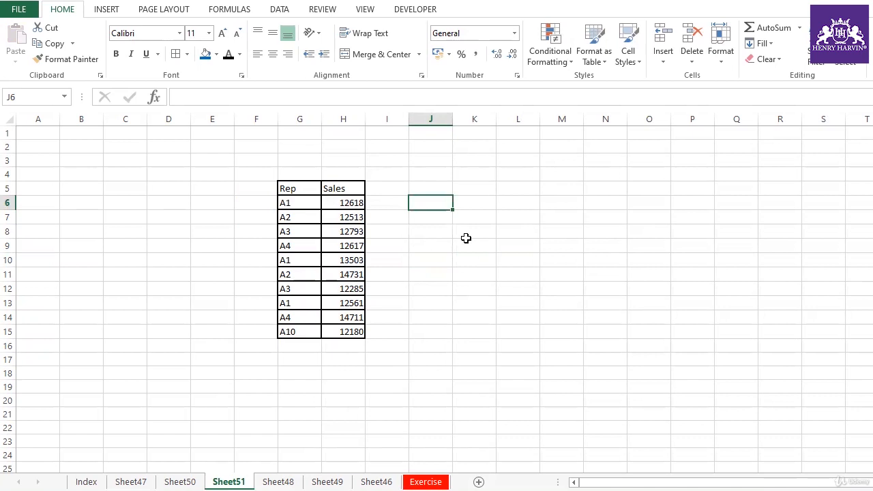
{"action": "type", "text": "1500"}
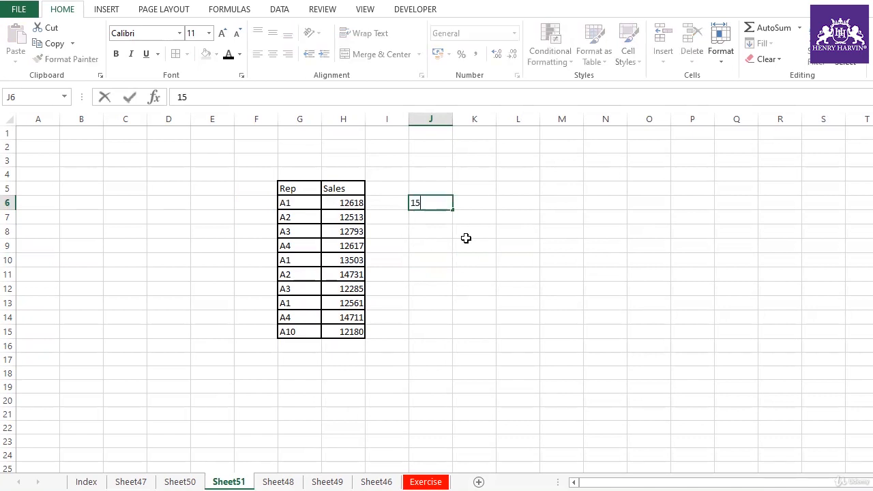
{"action": "key", "text": "BackSpace"}
{"action": "key", "text": "BackSpace"}
{"action": "key", "text": "BackSpace"}
{"action": "type", "text": "5000"}
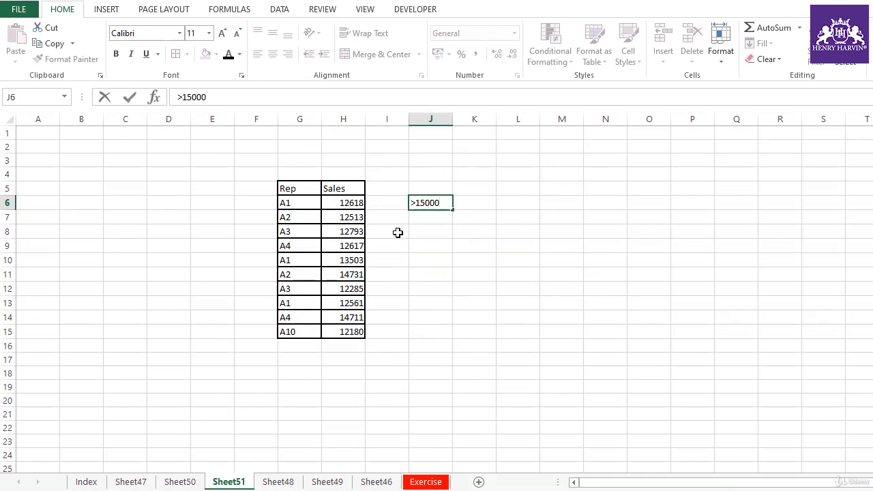
{"action": "left_click_drag", "start_coordinate": [295, 245], "coordinate": [343, 245]}
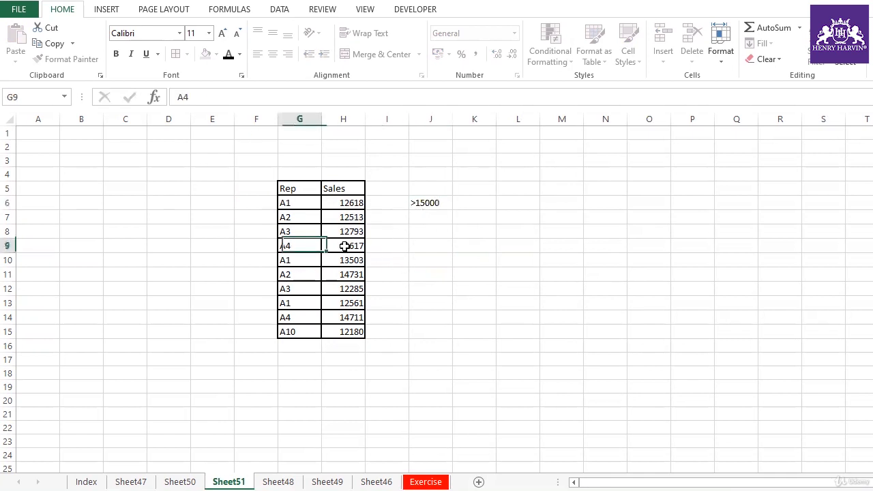
{"action": "left_click", "coordinate": [437, 245]}
- Move the >15000 criterion from J6 to G2, above the table
{"action": "left_click", "coordinate": [426, 204]}
{"action": "key", "text": "ctrl+x"}
{"action": "key", "text": "Left"}
{"action": "key", "text": "Left"}
{"action": "key", "text": "Left"}
{"action": "key", "text": "Up"}
{"action": "key", "text": "Up"}
{"action": "key", "text": "Up"}
{"action": "key", "text": "Up"}
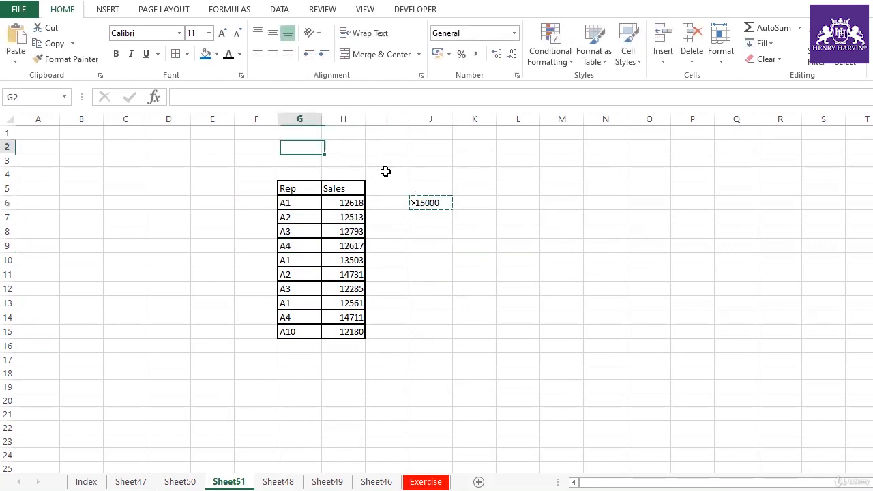
{"action": "key", "text": "ctrl+v"}
{"action": "left_click", "coordinate": [426, 204]}
{"action": "left_click", "coordinate": [434, 276]}
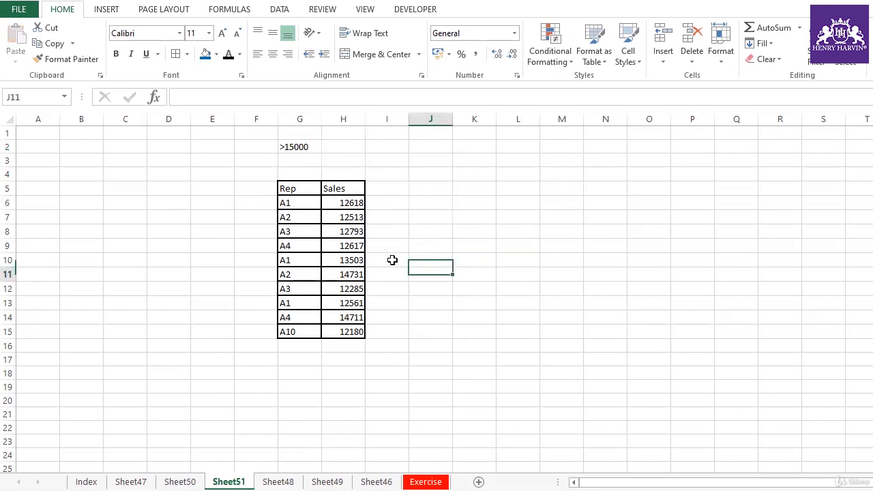
- Check the sales figures of rep A1 by selecting H6, H10 and H13 together
{"action": "left_click", "coordinate": [284, 203]}
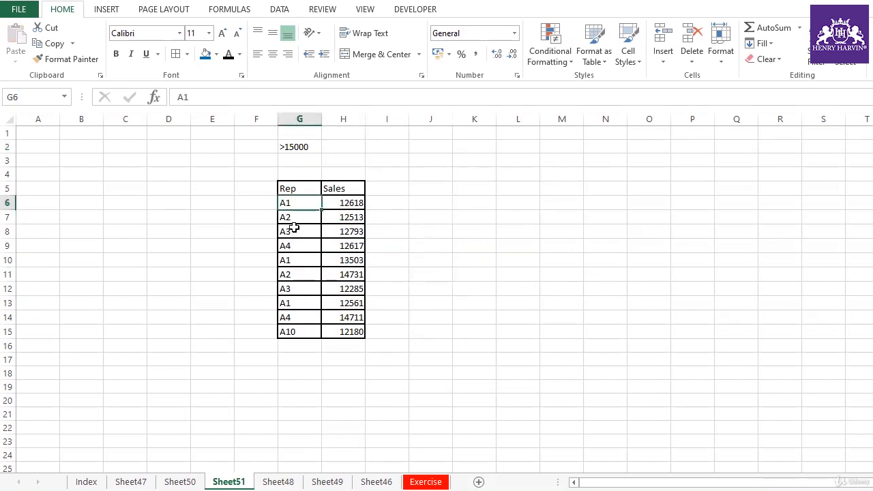
{"action": "left_click", "coordinate": [351, 203], "text": "ctrl"}
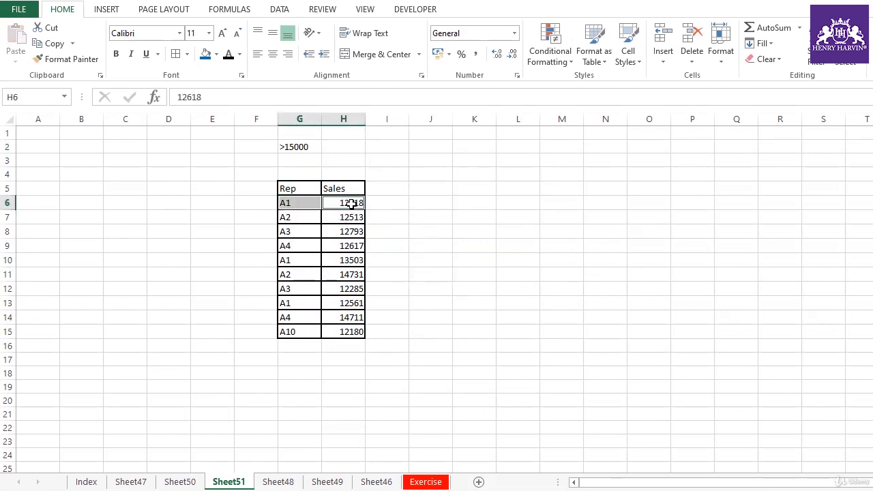
{"action": "left_click", "coordinate": [349, 203]}
{"action": "left_click", "coordinate": [352, 259], "text": "ctrl"}
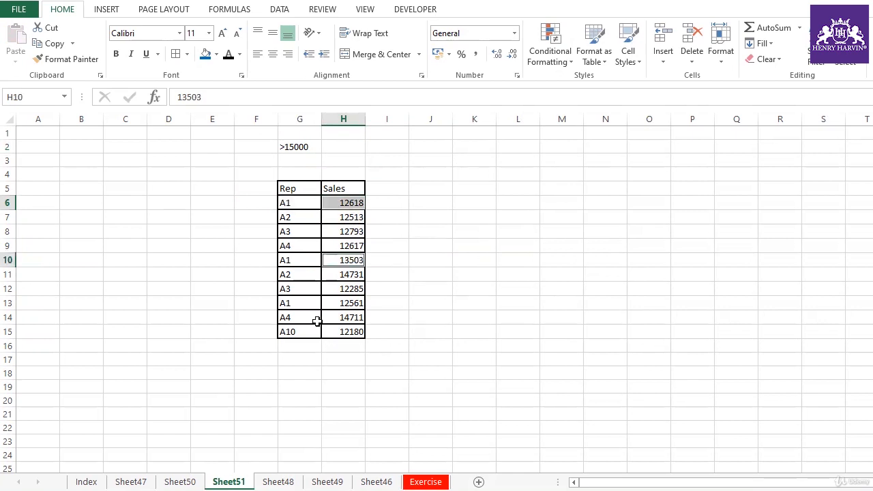
{"action": "left_click", "coordinate": [342, 305], "text": "ctrl"}
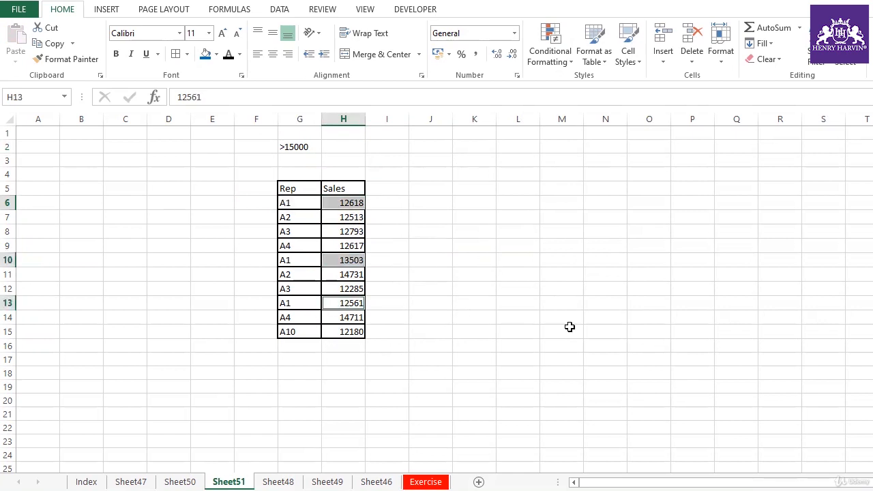
{"action": "left_click", "coordinate": [443, 289]}
- Set the two sales figures of rep A2 to 14000 in H7 and 231 in H11
{"action": "left_click", "coordinate": [351, 218]}
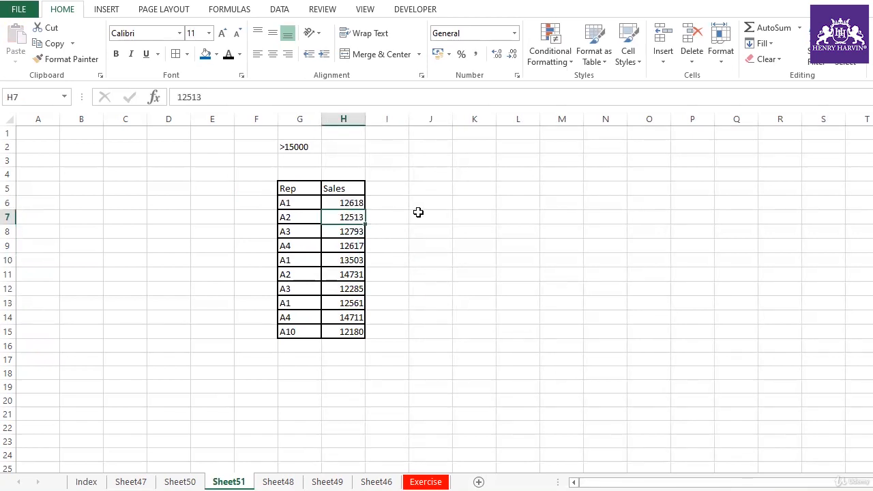
{"action": "type", "text": "14000"}
{"action": "left_click", "coordinate": [420, 226]}
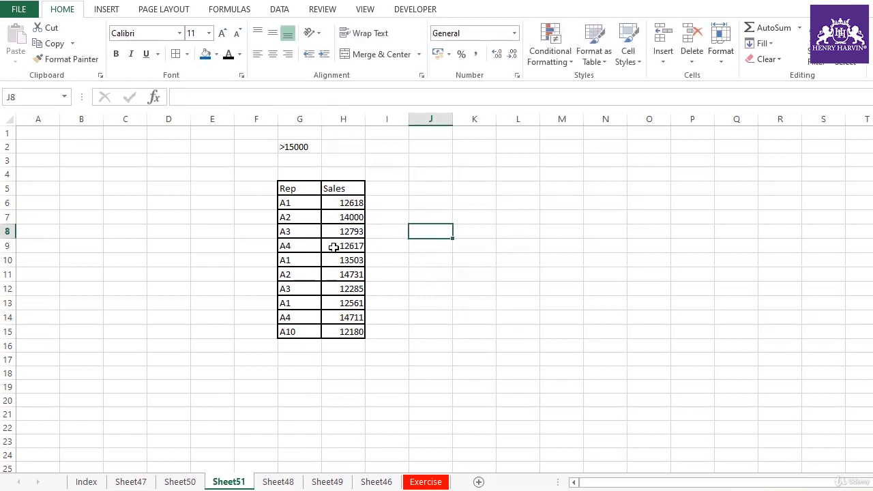
{"action": "left_click", "coordinate": [344, 273]}
{"action": "type", "text": "231"}
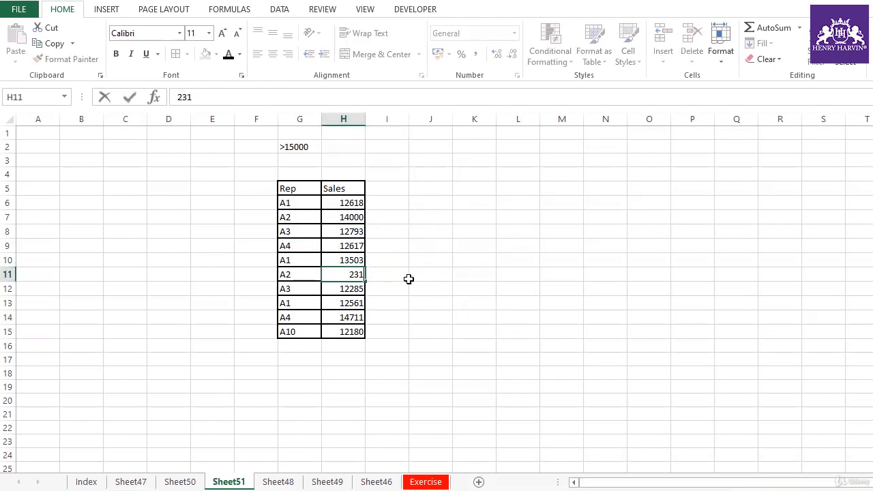
{"action": "left_click", "coordinate": [412, 277]}
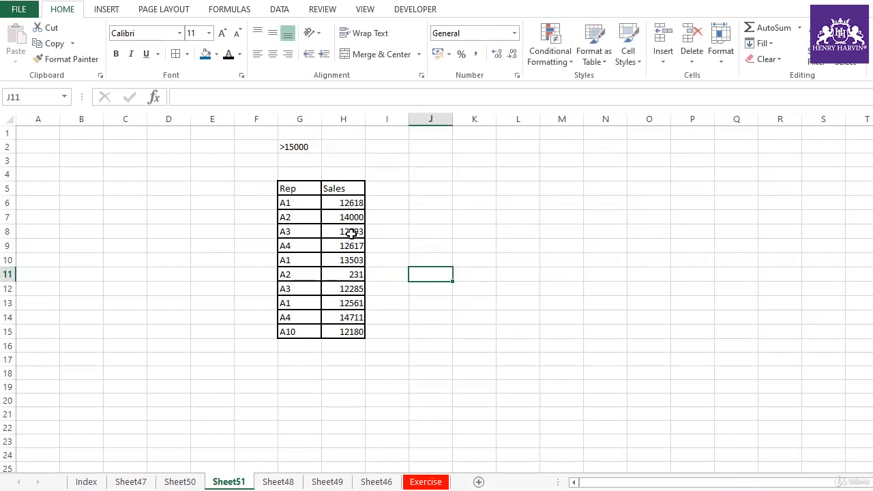
- Set the second sales figure of rep A3, in H12, to 121
{"action": "left_click", "coordinate": [306, 233]}
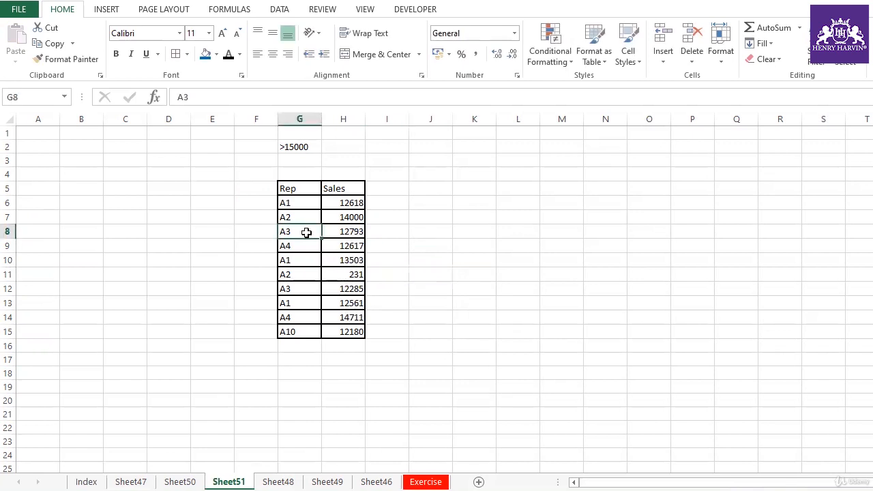
{"action": "left_click", "coordinate": [343, 231]}
{"action": "left_click", "coordinate": [309, 285]}
{"action": "left_click", "coordinate": [337, 286]}
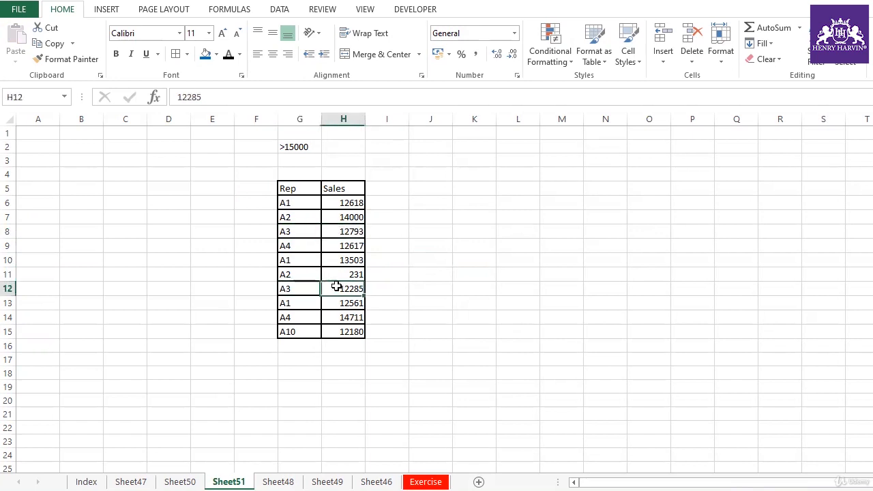
{"action": "type", "text": "121"}
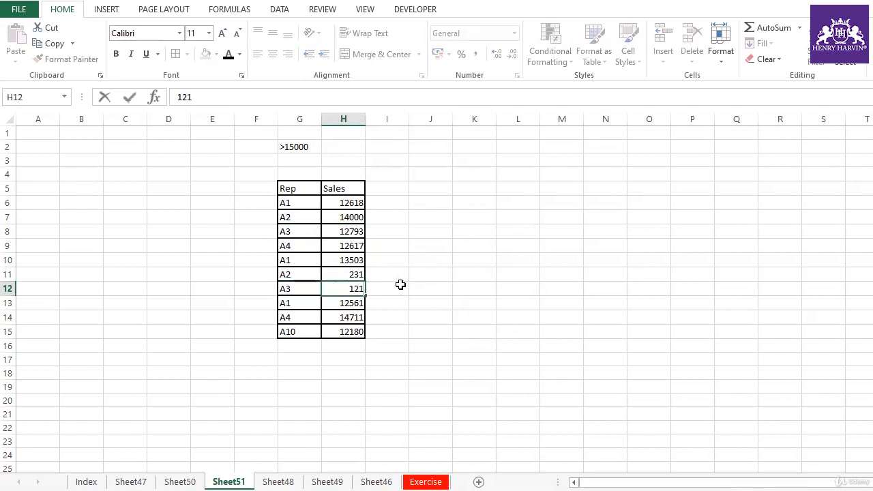
{"action": "left_click", "coordinate": [399, 285]}
- Filter the table to show only rep A3 and select the visible sales figures
{"action": "left_click", "coordinate": [310, 194]}
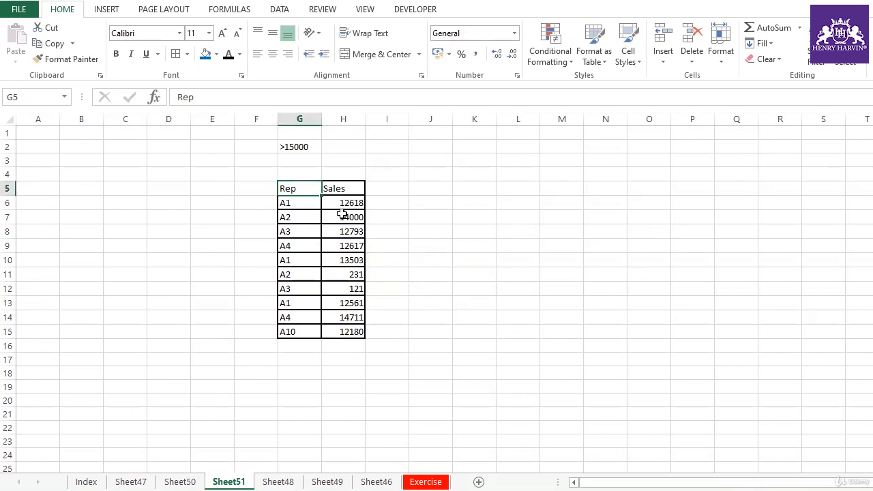
{"action": "key", "text": "ctrl+shift+l"}
{"action": "left_click", "coordinate": [359, 188]}
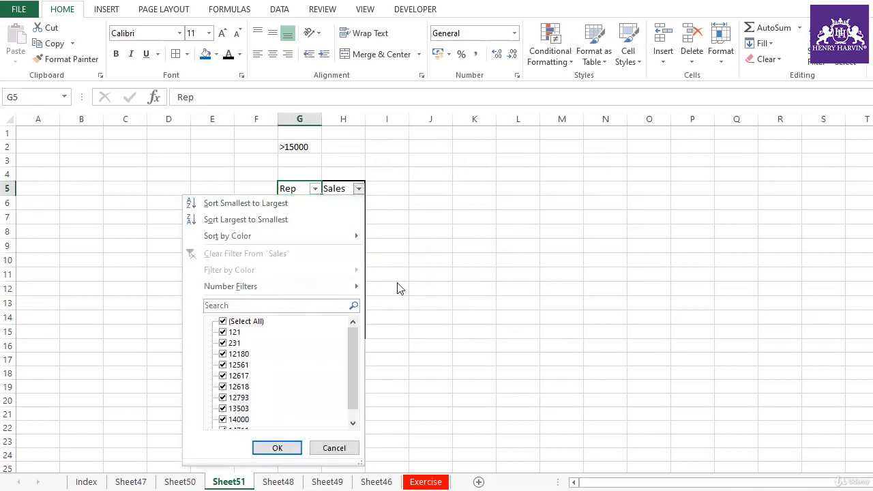
{"action": "key", "text": "Escape"}
{"action": "left_click", "coordinate": [315, 189]}
{"action": "left_click", "coordinate": [202, 321]}
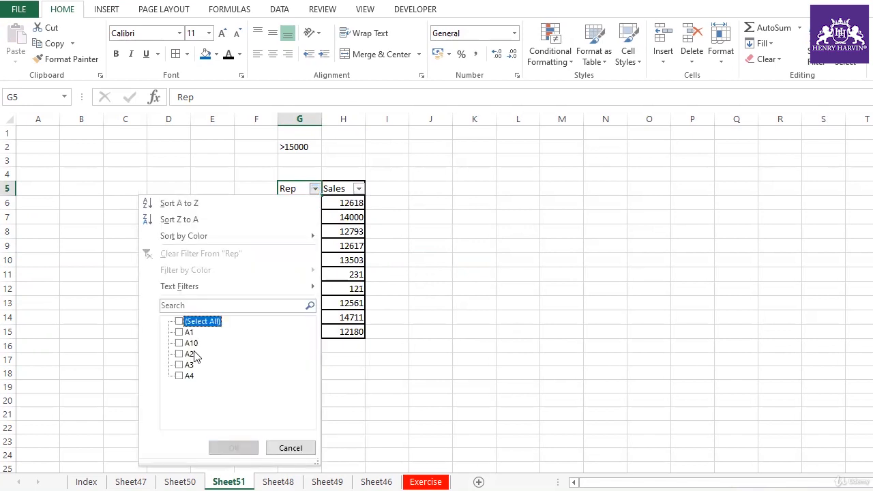
{"action": "left_click", "coordinate": [187, 365]}
{"action": "left_click", "coordinate": [254, 448]}
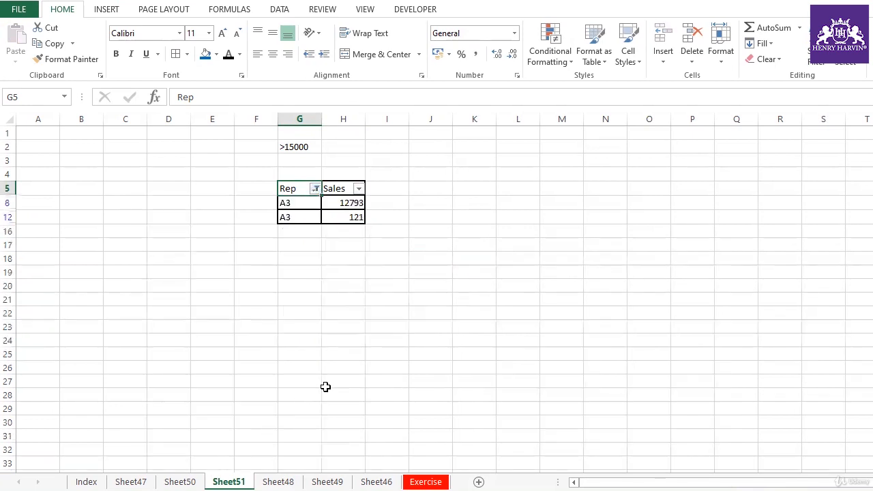
{"action": "left_click", "coordinate": [339, 244]}
{"action": "left_click_drag", "start_coordinate": [341, 203], "coordinate": [339, 218]}
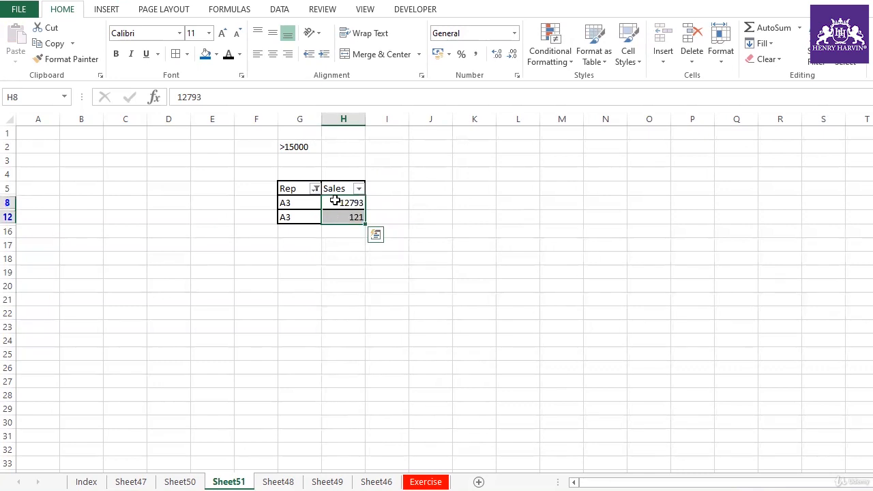
- Remove the filter from the rep table and change the criterion in G2 to <15000
{"action": "left_click", "coordinate": [335, 189]}
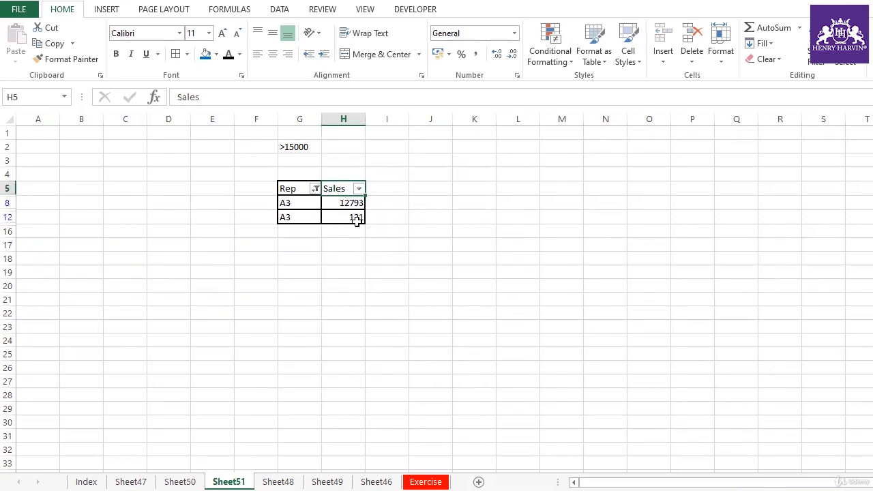
{"action": "key", "text": "ctrl+shift+l"}
{"action": "left_click", "coordinate": [298, 146]}
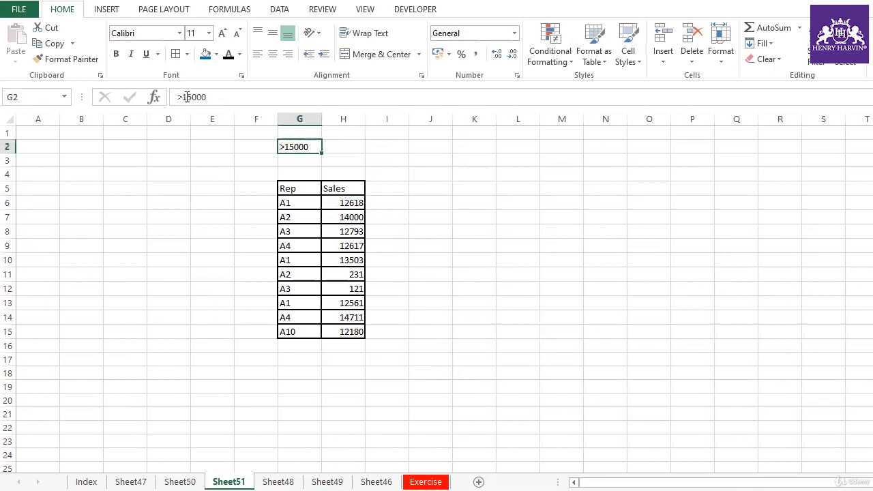
{"action": "left_click", "coordinate": [183, 97]}
{"action": "key", "text": "BackSpace"}
{"action": "type", "text": "<"}
- Enter red in H2 beside the <15000 criterion
{"action": "left_click", "coordinate": [339, 146]}
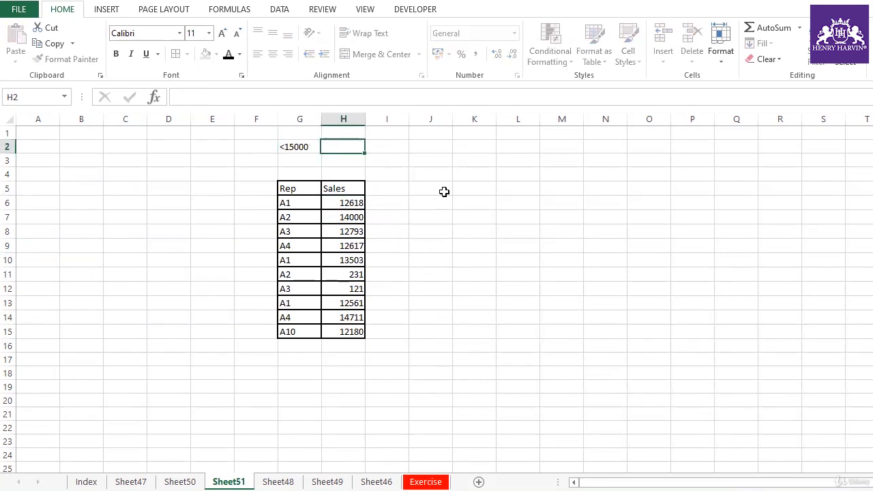
{"action": "type", "text": "red"}
{"action": "left_click_drag", "start_coordinate": [608, 234], "coordinate": [609, 243]}
- Start a SUMIF formula in I6 with the rep column $G$6:$G$15 as its absolute range
{"action": "left_click", "coordinate": [397, 204]}
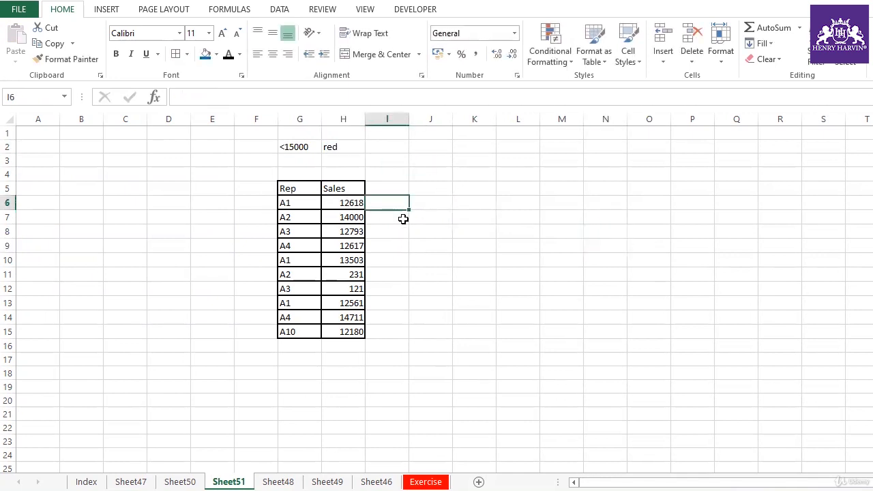
{"action": "type", "text": "=sum"}
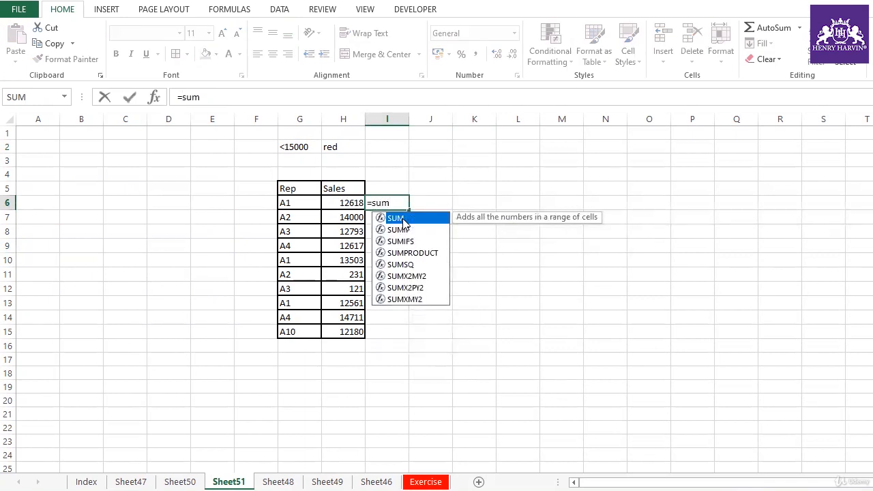
{"action": "type", "text": "if"}
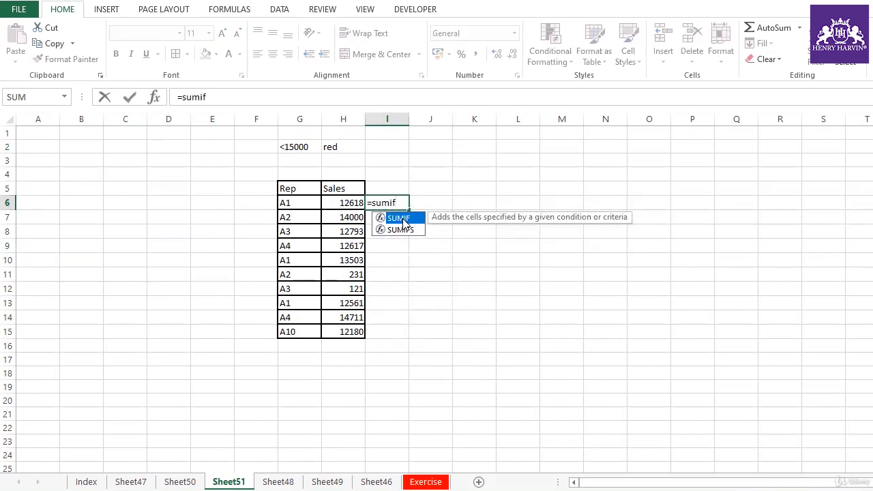
{"action": "type", "text": "("}
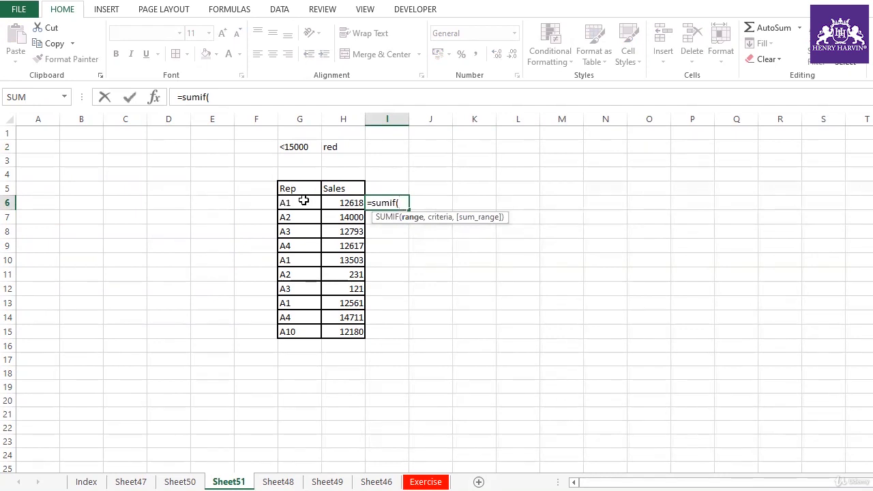
{"action": "left_click_drag", "start_coordinate": [303, 201], "coordinate": [306, 327]}
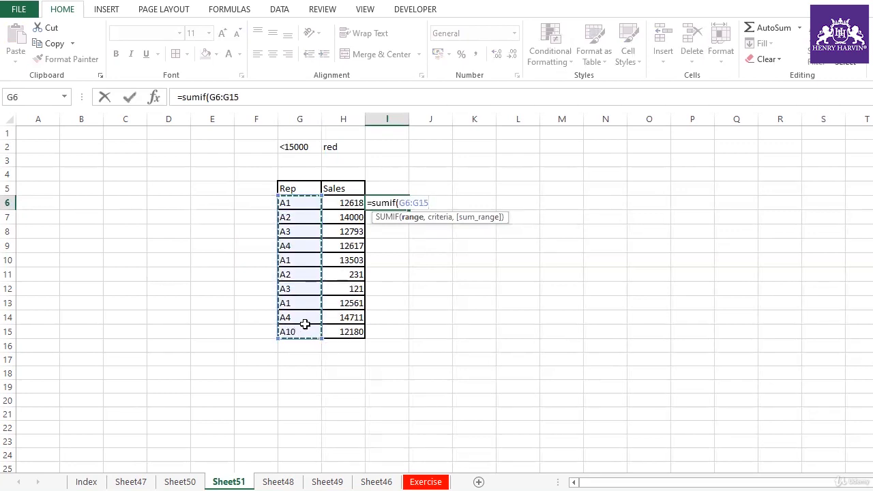
{"action": "key", "text": "F4"}
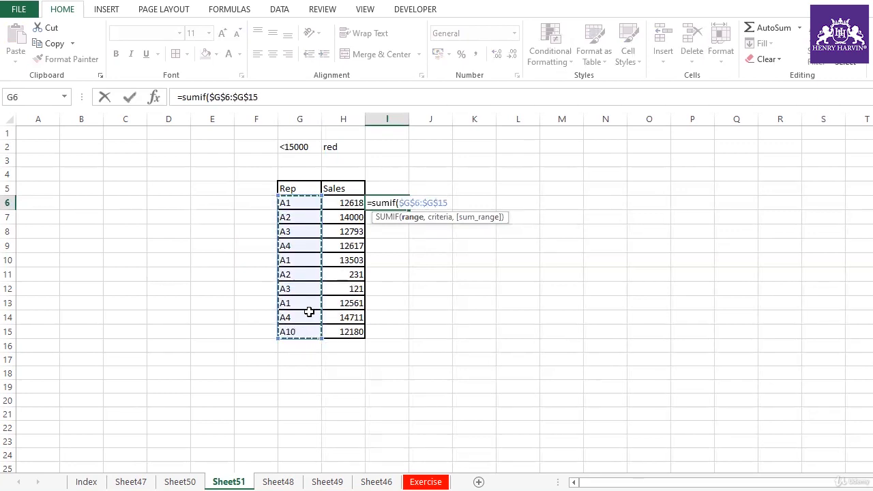
{"action": "type", "text": ","}
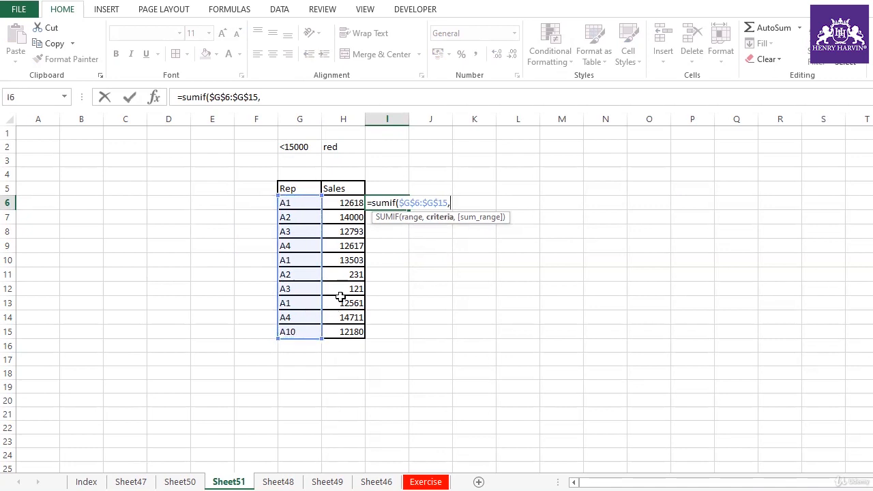
- Set the SUMIF criteria to rep cell G6 with only the column locked, as $G6
{"action": "left_click", "coordinate": [295, 203]}
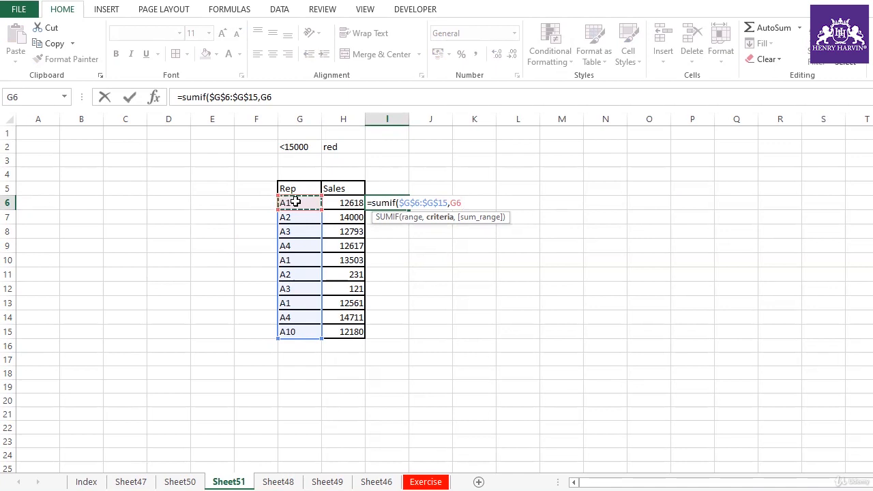
{"action": "left_click", "coordinate": [276, 97]}
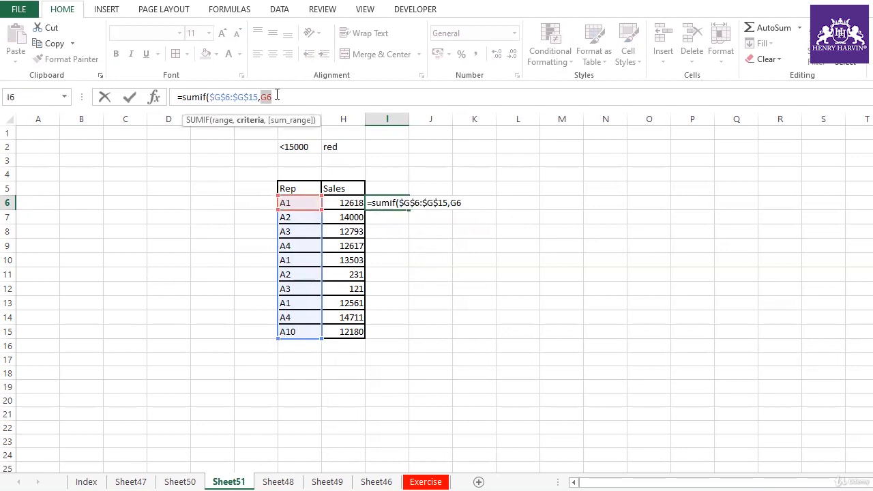
{"action": "key", "text": "F4"}
{"action": "key", "text": "F4"}
{"action": "key", "text": "F4"}
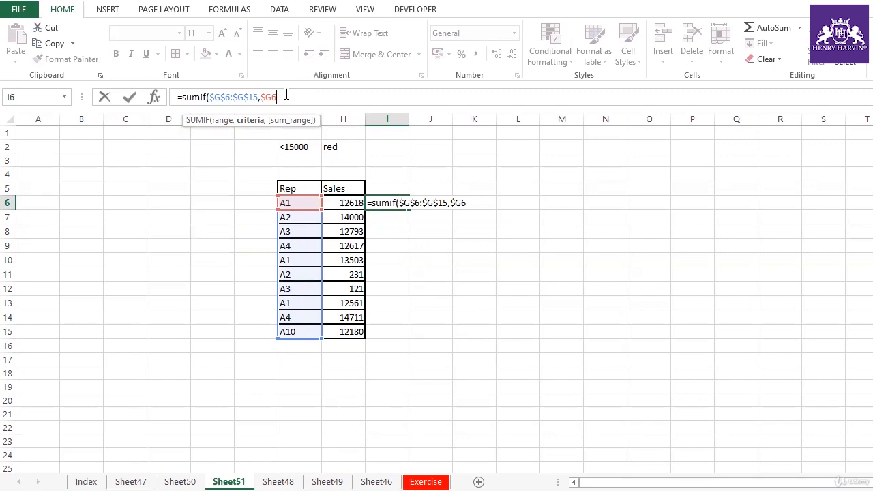
- Complete the SUMIF with the absolute sum range $H$6:$H$15 and fill the formula down through I15
{"action": "type", "text": ","}
{"action": "left_click_drag", "start_coordinate": [343, 198], "coordinate": [348, 332]}
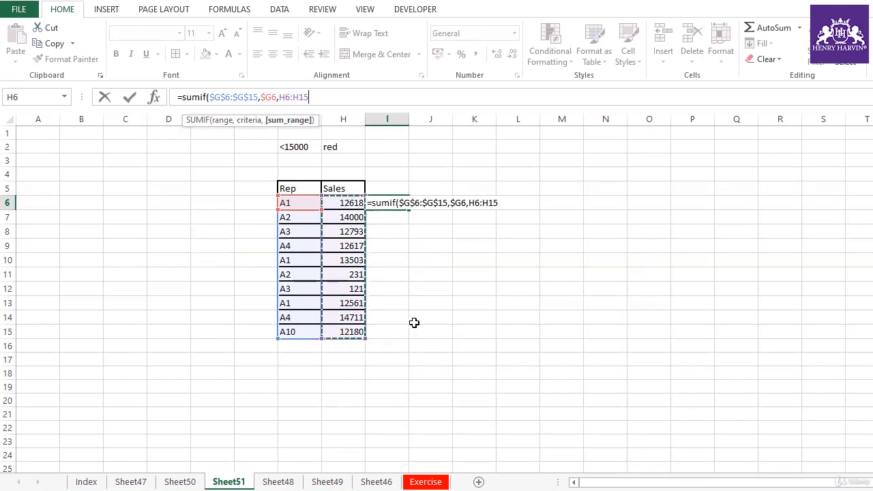
{"action": "key", "text": "F4"}
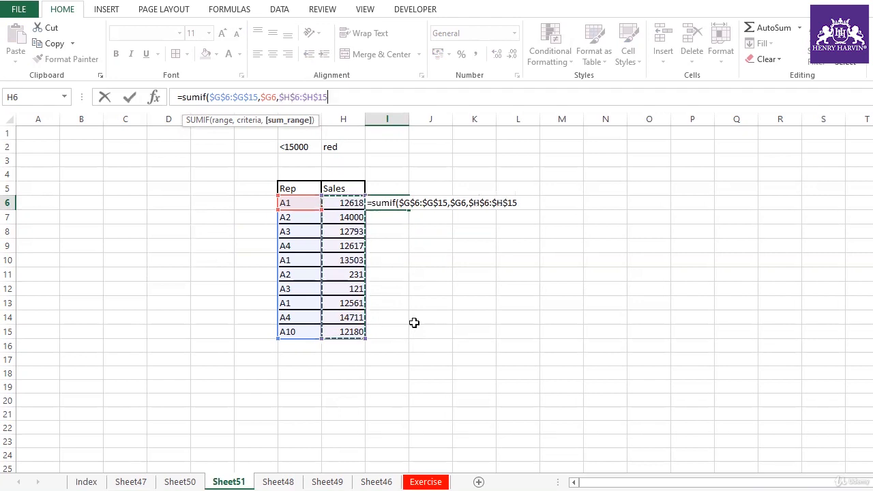
{"action": "type", "text": ")"}
{"action": "key", "text": "Return"}
{"action": "left_click", "coordinate": [397, 202]}
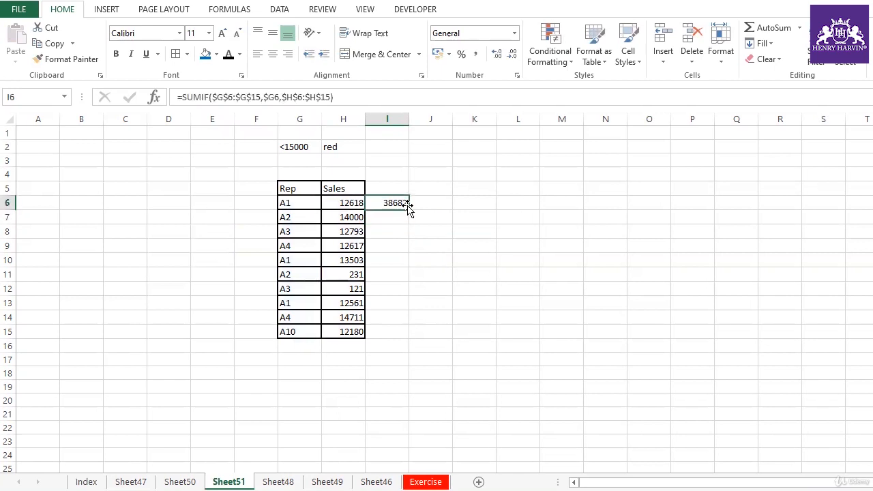
{"action": "double_click", "coordinate": [410, 210]}
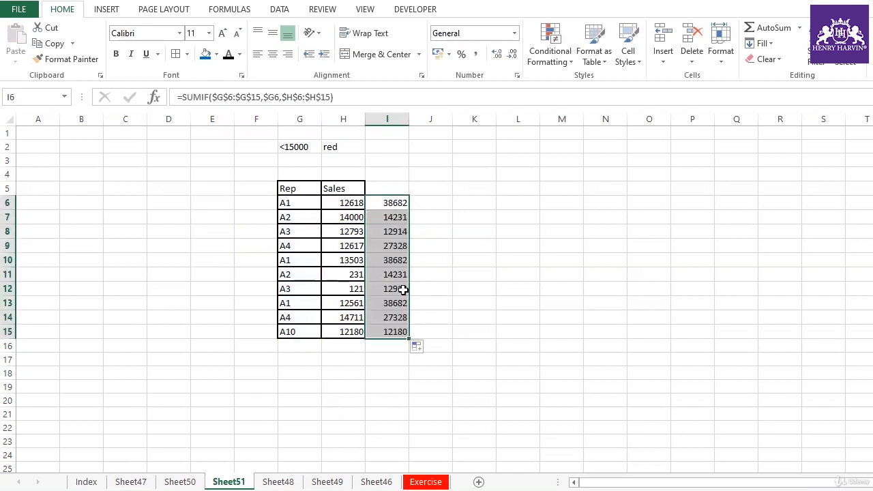
- Append <15000 to the SUMIF formula in I6 and fill the comparison down through I15
{"action": "left_click", "coordinate": [396, 200]}
{"action": "left_click", "coordinate": [356, 97]}
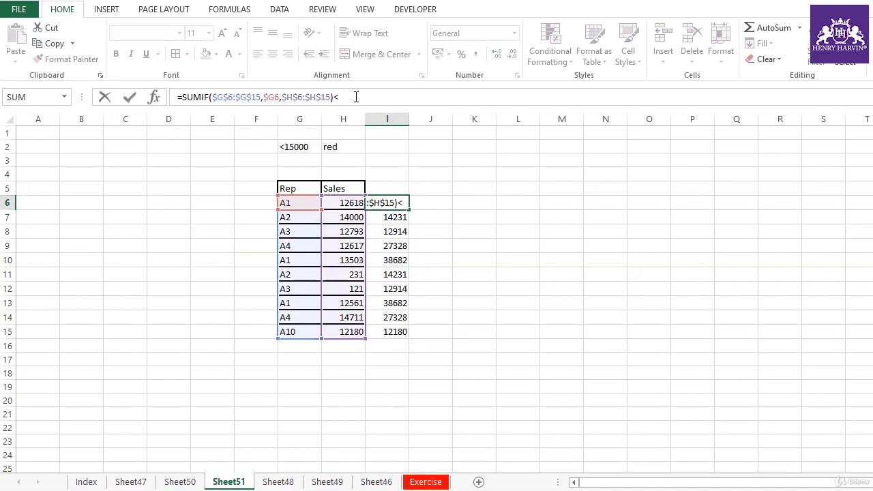
{"action": "type", "text": "<15000"}
{"action": "key", "text": "Return"}
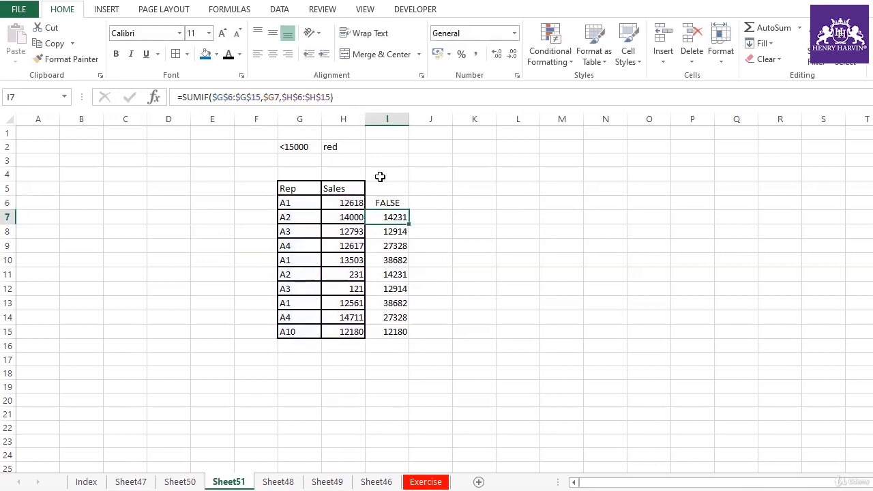
{"action": "left_click", "coordinate": [395, 205]}
{"action": "double_click", "coordinate": [409, 210]}
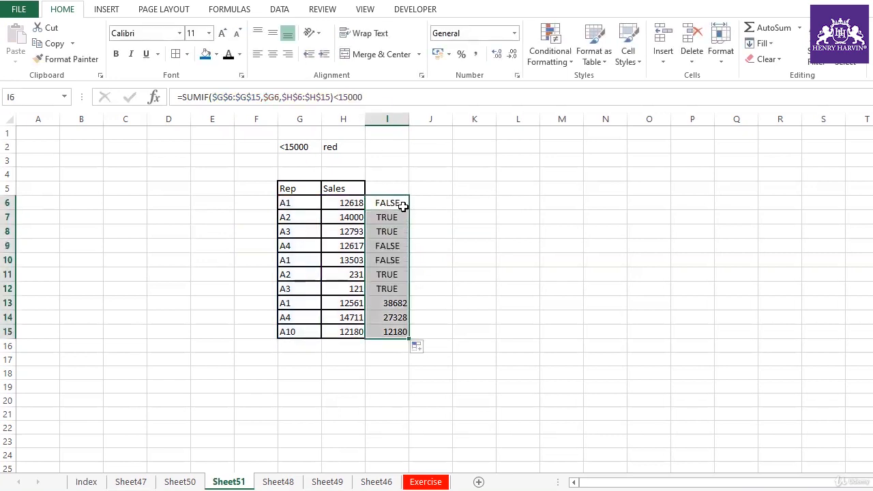
- Check the comparison results for reps A2 and A3 against their sales figures
{"action": "left_click_drag", "start_coordinate": [393, 219], "coordinate": [313, 230]}
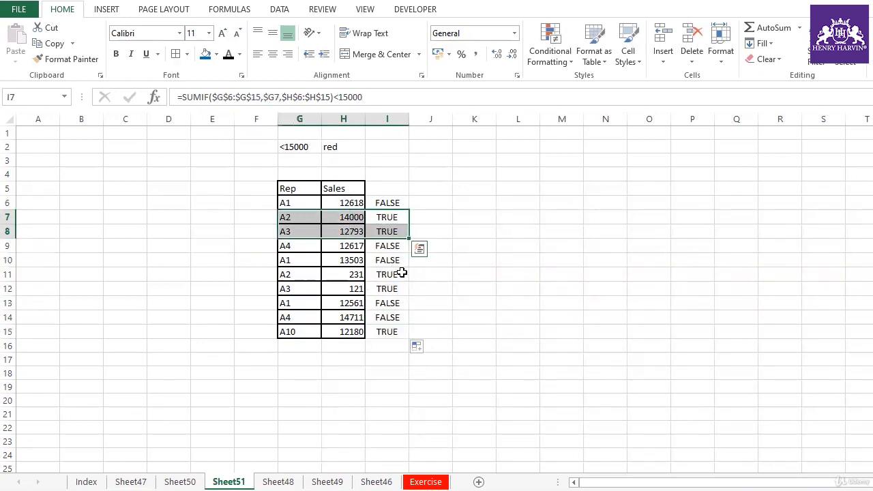
{"action": "left_click", "coordinate": [307, 220]}
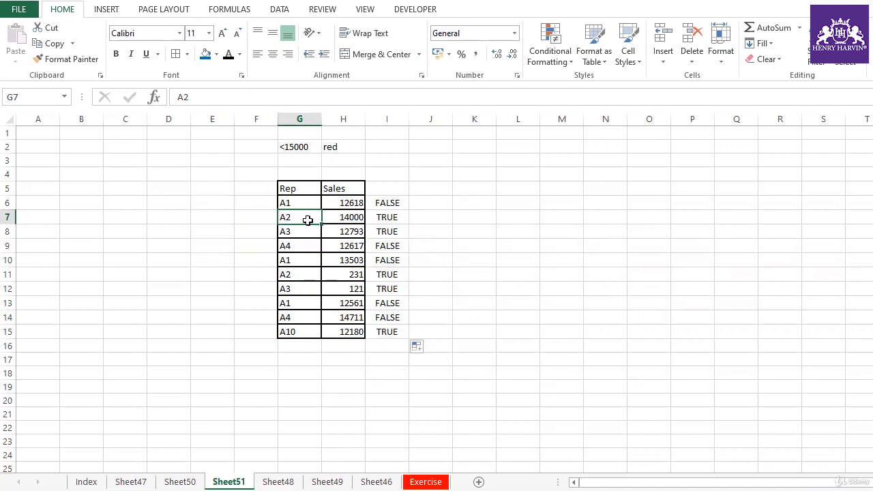
{"action": "left_click", "coordinate": [336, 217]}
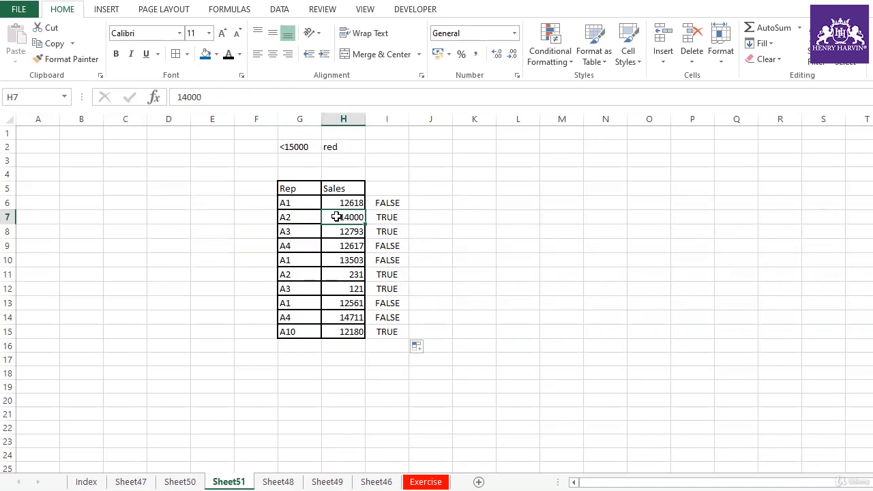
{"action": "left_click", "coordinate": [349, 274]}
{"action": "left_click", "coordinate": [433, 247]}
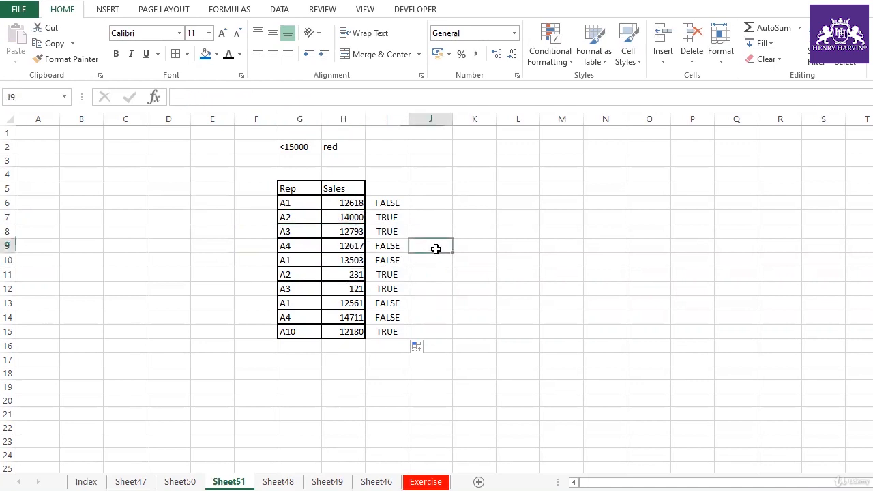
- Fill the comparison formula from column I across into J6:J15
{"action": "left_click", "coordinate": [397, 204]}
{"action": "left_click_drag", "start_coordinate": [407, 209], "coordinate": [441, 335]}
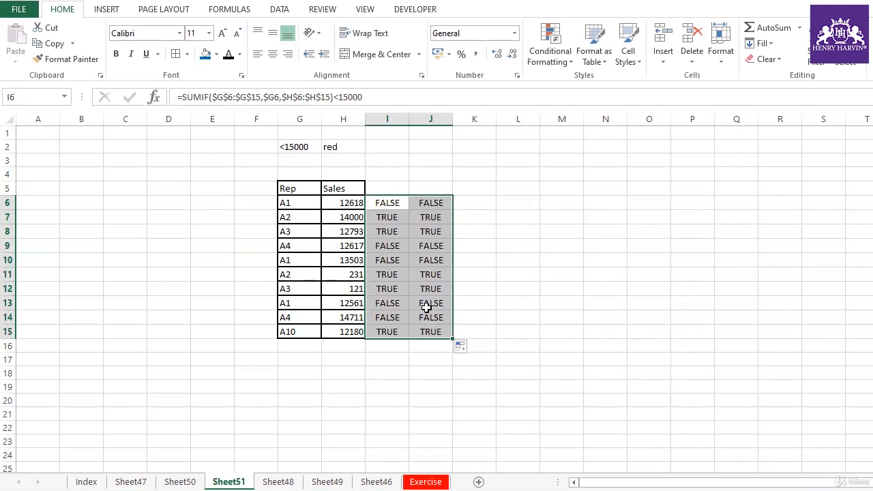
- Examine how the formula in I6 refers to rep cell G6 and to column G
{"action": "left_click", "coordinate": [386, 202]}
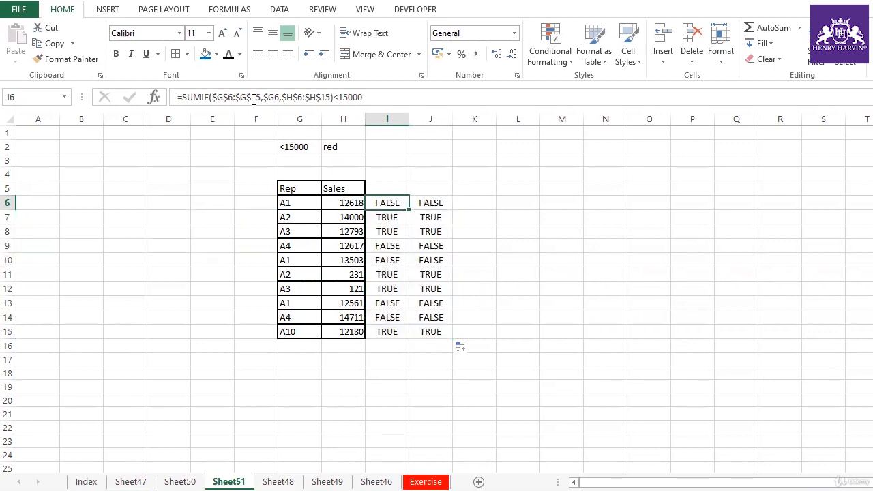
{"action": "left_click", "coordinate": [285, 117]}
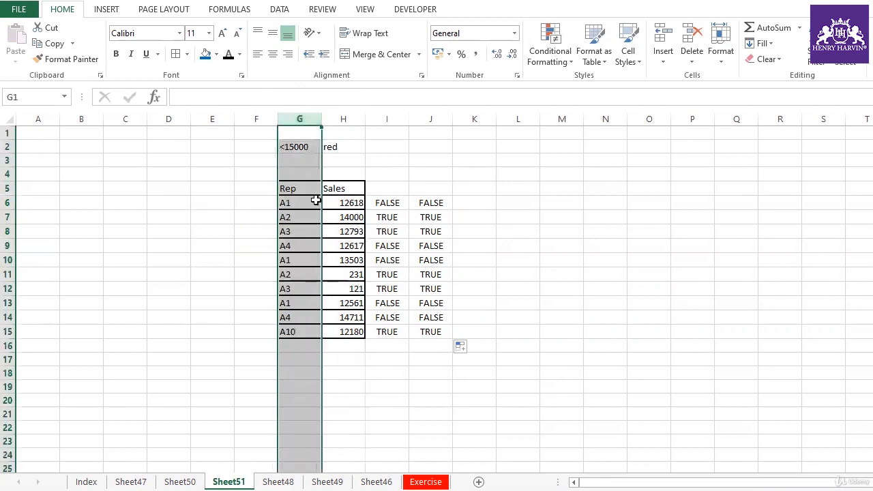
{"action": "left_click", "coordinate": [300, 202]}
{"action": "left_click", "coordinate": [296, 118]}
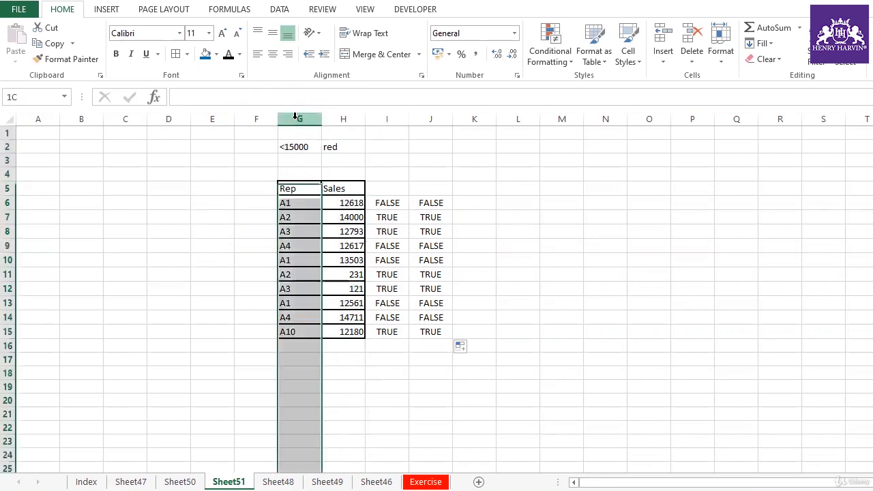
{"action": "left_click", "coordinate": [382, 204]}
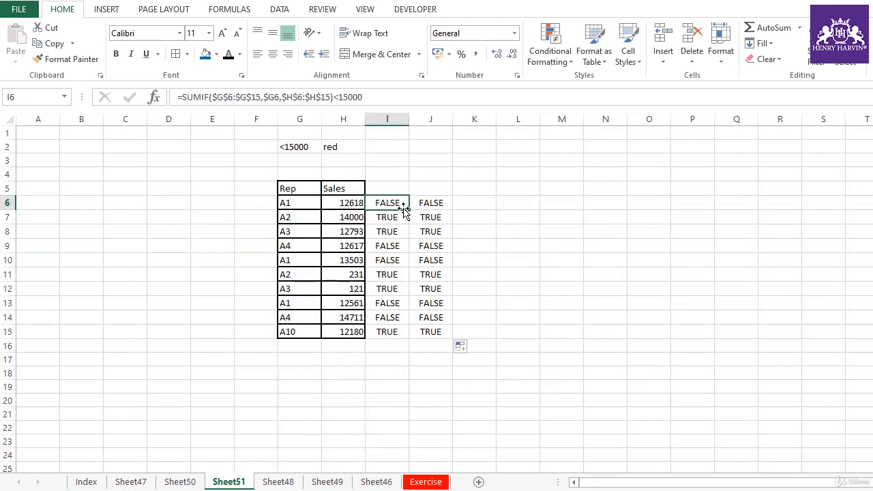
- Refill the I6 formula across to J6 and down to I7 to compare how the $G6 reference behaves
{"action": "left_click_drag", "start_coordinate": [404, 204], "coordinate": [437, 204]}
{"action": "left_click", "coordinate": [437, 204]}
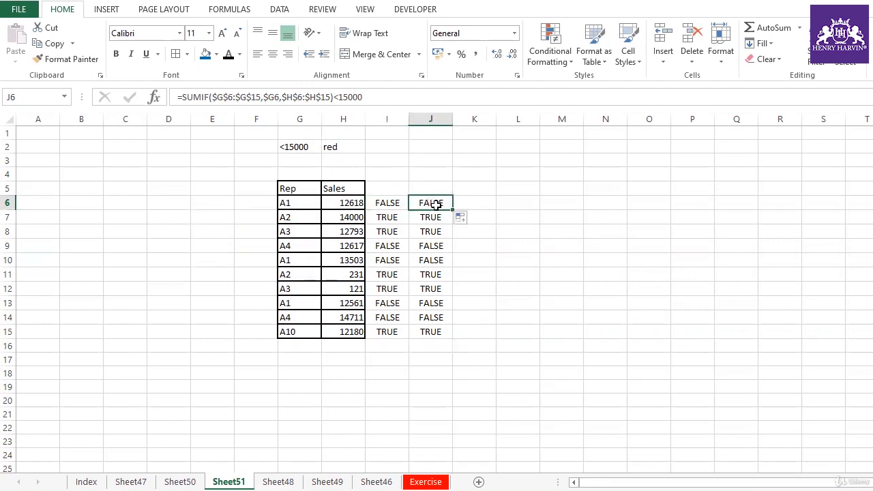
{"action": "left_click", "coordinate": [406, 203]}
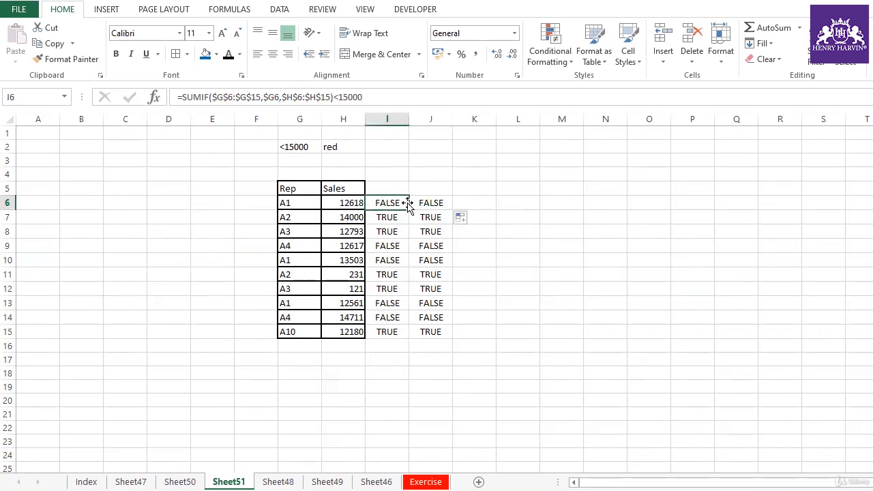
{"action": "left_click_drag", "start_coordinate": [409, 211], "coordinate": [410, 220]}
{"action": "left_click", "coordinate": [395, 217]}
- Copy the full text of the SUMIF comparison formula in I6, leaving the cell unedited
{"action": "left_click", "coordinate": [393, 203]}
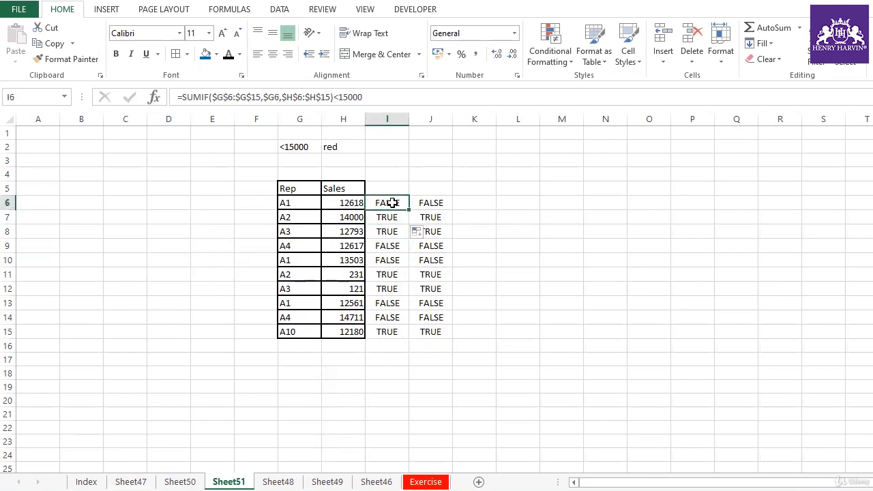
{"action": "left_click_drag", "start_coordinate": [178, 97], "coordinate": [390, 101]}
{"action": "key", "text": "ctrl+c"}
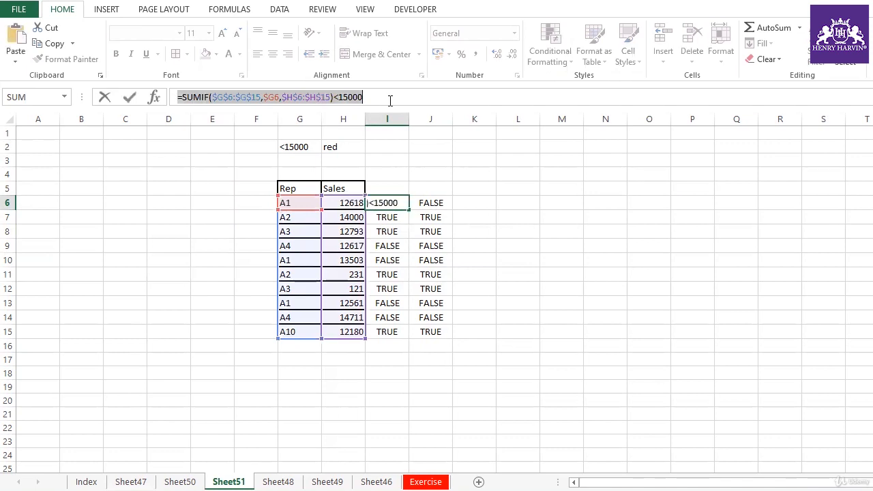
{"action": "key", "text": "Escape"}
- Review rep A1 in G6 and the comparison formulas in I6 and I10
{"action": "left_click", "coordinate": [307, 183]}
{"action": "left_click", "coordinate": [306, 199]}
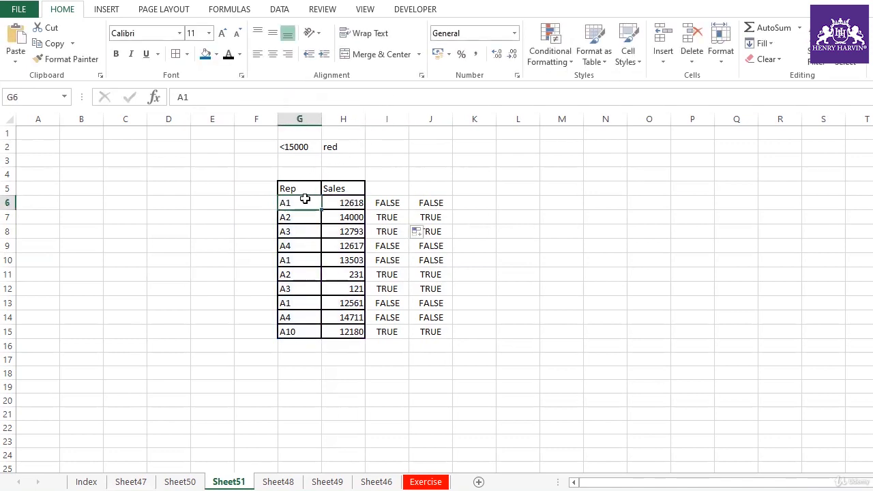
{"action": "left_click", "coordinate": [469, 245]}
{"action": "left_click", "coordinate": [294, 201]}
{"action": "left_click", "coordinate": [377, 202]}
{"action": "left_click", "coordinate": [395, 264]}
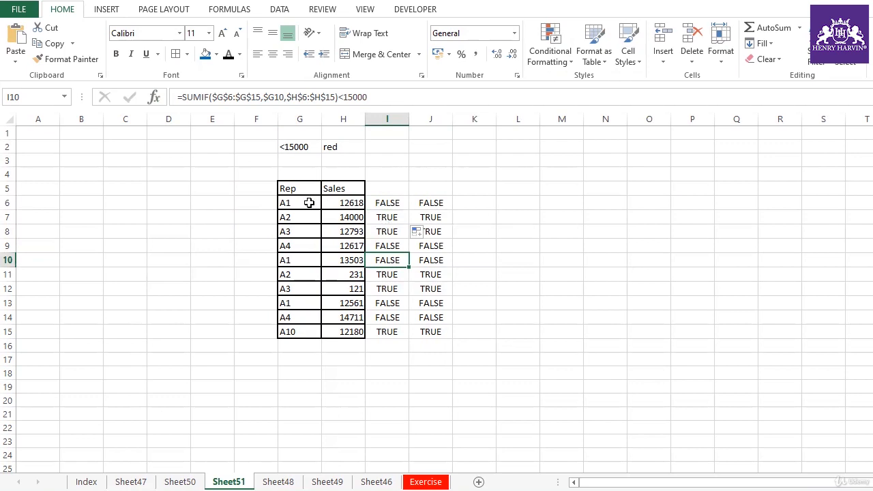
- Select the full SUMIF comparison formula text in I6 for copying and leave the cell unedited
{"action": "left_click", "coordinate": [391, 200]}
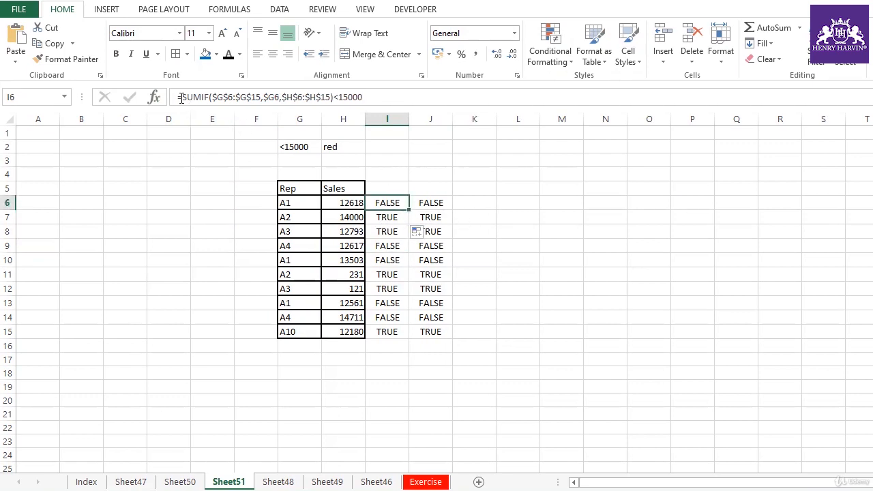
{"action": "left_click_drag", "start_coordinate": [177, 97], "coordinate": [387, 101]}
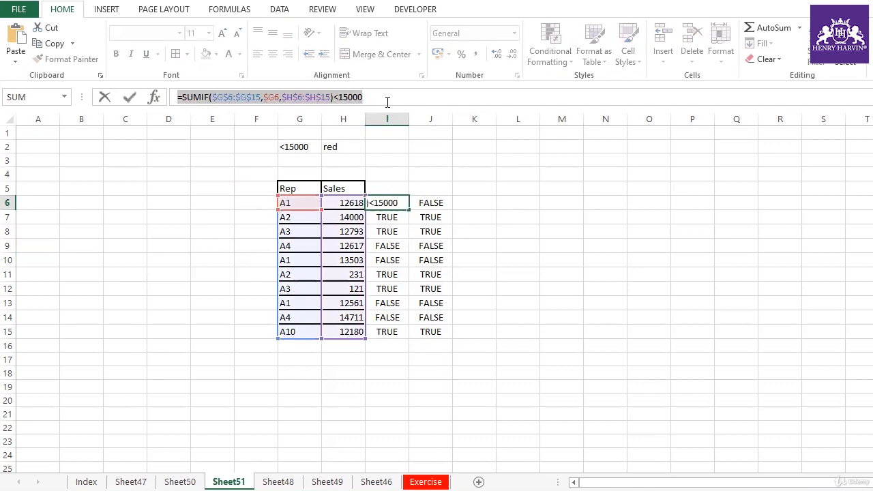
{"action": "key", "text": "Escape"}
- Start a formula-based conditional formatting rule for G6:H15 using =SUMIF($G$6:$G$15,$G6,$H$6:$H$15)<15000
{"action": "left_click_drag", "start_coordinate": [297, 203], "coordinate": [348, 333]}
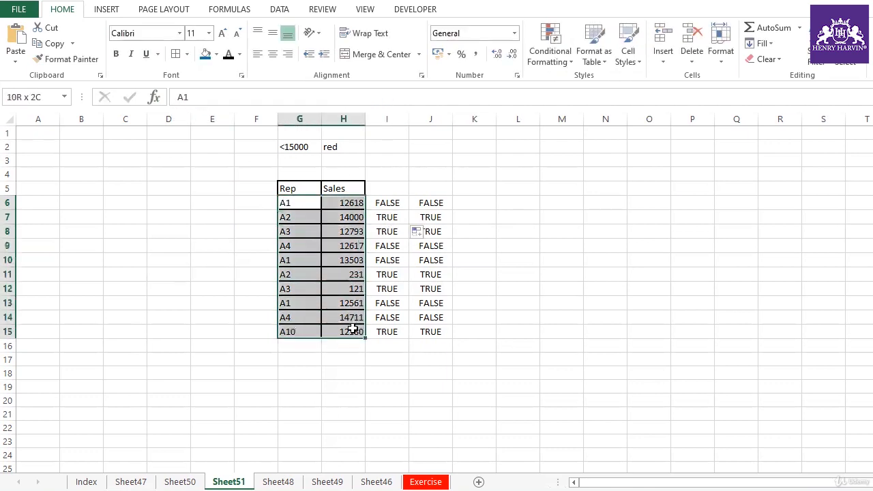
{"action": "left_click", "coordinate": [568, 60]}
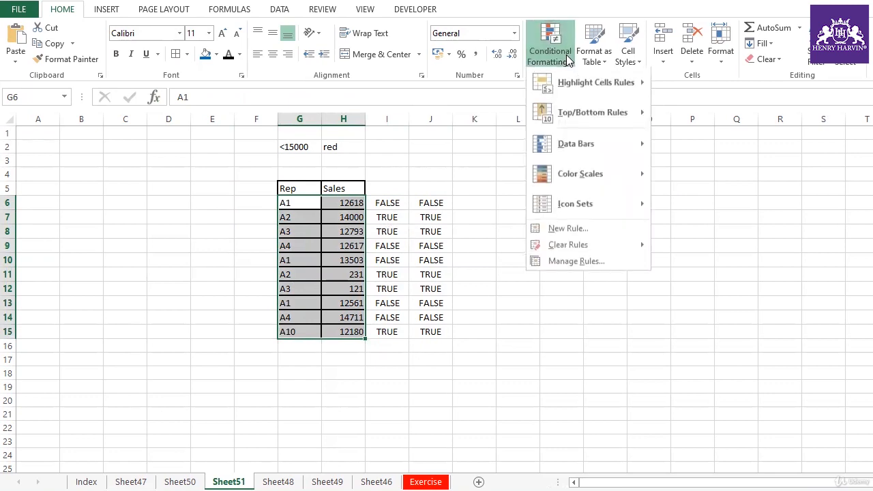
{"action": "left_click", "coordinate": [582, 234]}
{"action": "left_click", "coordinate": [634, 149]}
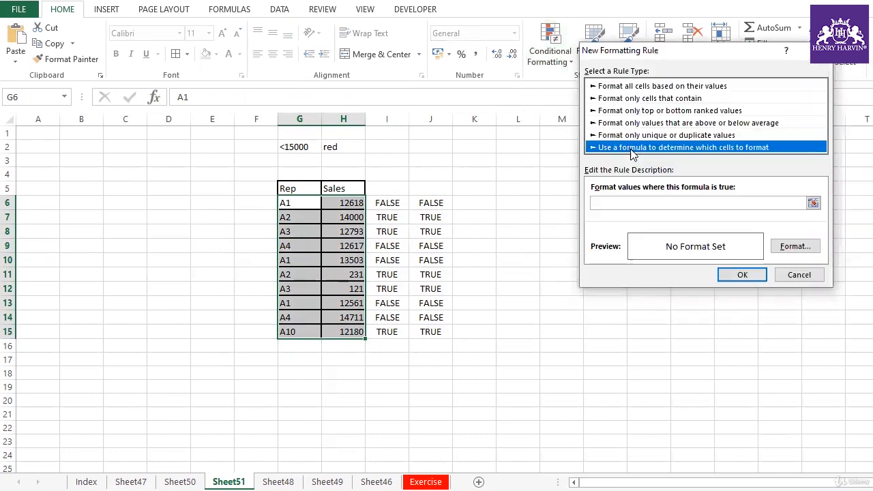
{"action": "left_click", "coordinate": [618, 206]}
{"action": "key", "text": "ctrl+v"}
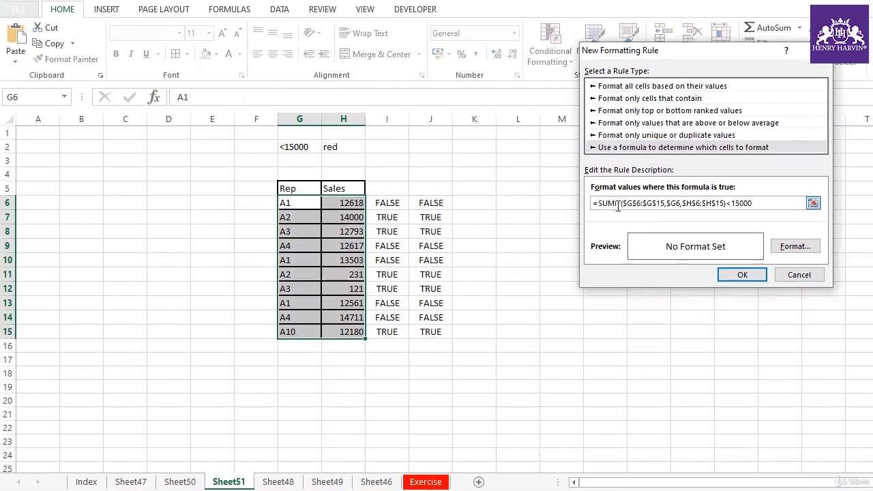
- Give the rule an orange background fill and apply it to the rep and sales rows
{"action": "left_click", "coordinate": [795, 247]}
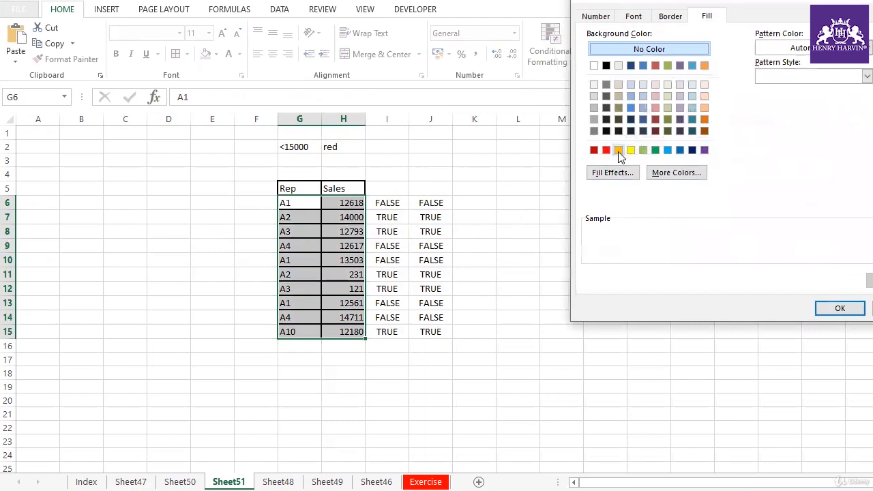
{"action": "left_click", "coordinate": [618, 150]}
{"action": "left_click", "coordinate": [840, 309]}
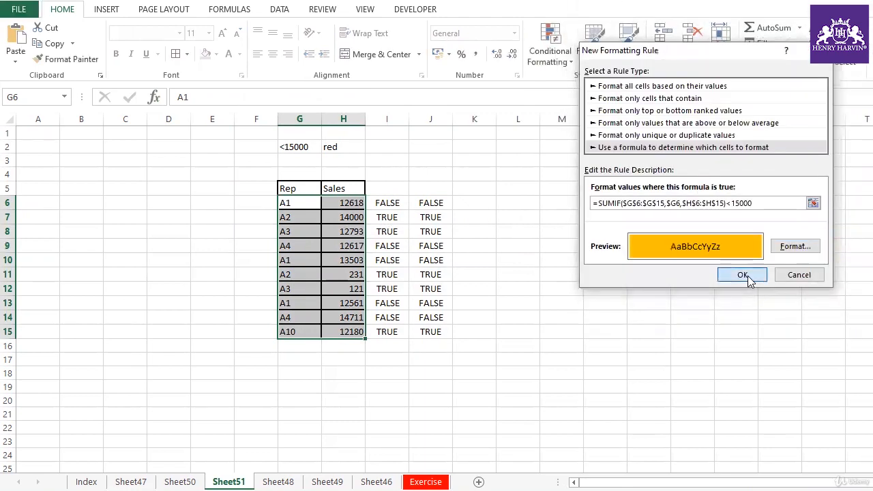
{"action": "left_click", "coordinate": [742, 219]}
{"action": "left_click", "coordinate": [618, 280]}
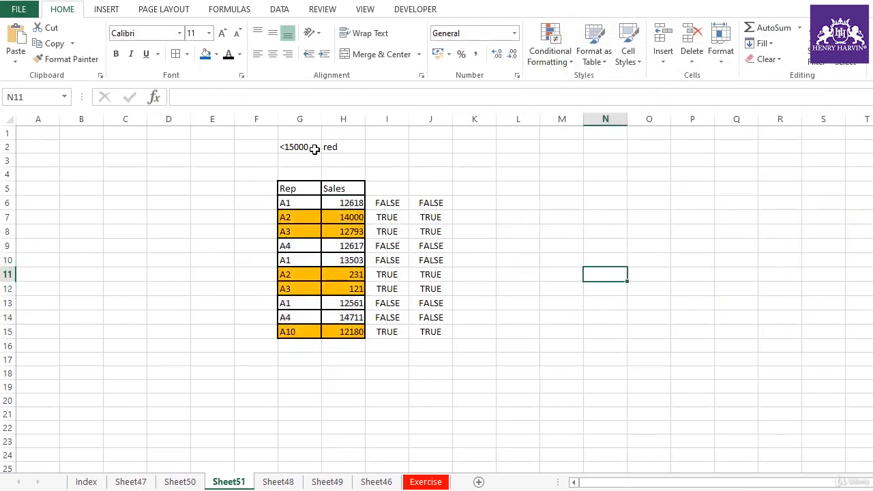
- Review the highlighted rows for reps A2, A3 and A10 in the rep and sales table
{"action": "left_click_drag", "start_coordinate": [305, 215], "coordinate": [349, 232]}
{"action": "left_click_drag", "start_coordinate": [302, 274], "coordinate": [349, 289]}
{"action": "left_click_drag", "start_coordinate": [301, 330], "coordinate": [344, 334]}
{"action": "left_click", "coordinate": [325, 346]}
- Change the rep in G14 to A10 and check how rows 14 and 15 are highlighted
{"action": "double_click", "coordinate": [300, 316]}
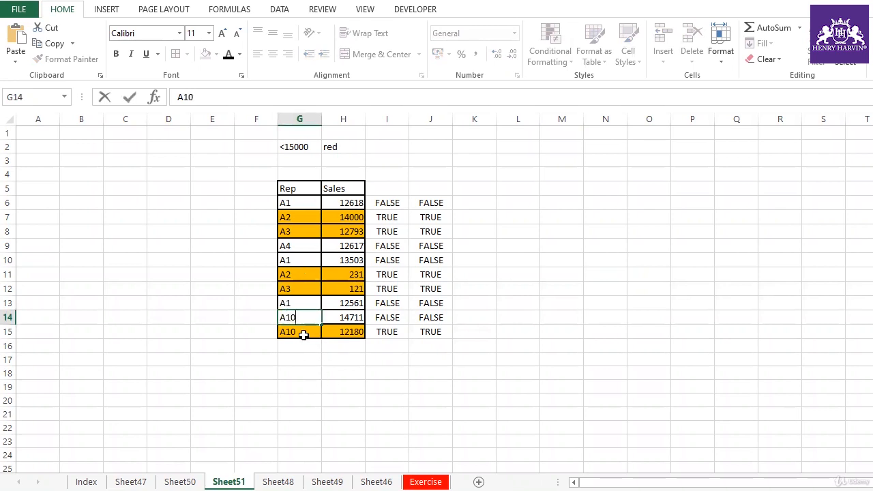
{"action": "left_click", "coordinate": [316, 372]}
{"action": "left_click_drag", "start_coordinate": [291, 319], "coordinate": [339, 333]}
{"action": "left_click", "coordinate": [362, 358]}
- Clear the helper TRUE/FALSE formulas from I6:J15
{"action": "left_click", "coordinate": [377, 177]}
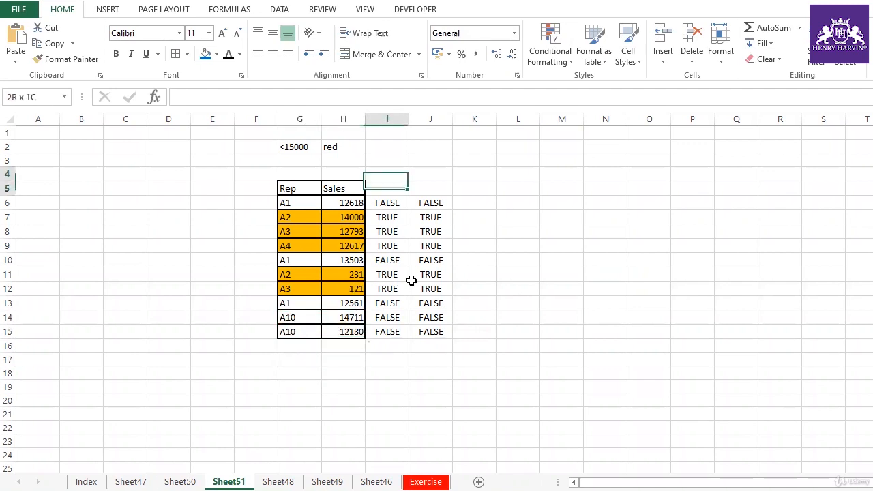
{"action": "left_click_drag", "start_coordinate": [396, 232], "coordinate": [456, 331]}
{"action": "key", "text": "Delete"}
{"action": "left_click", "coordinate": [471, 414]}
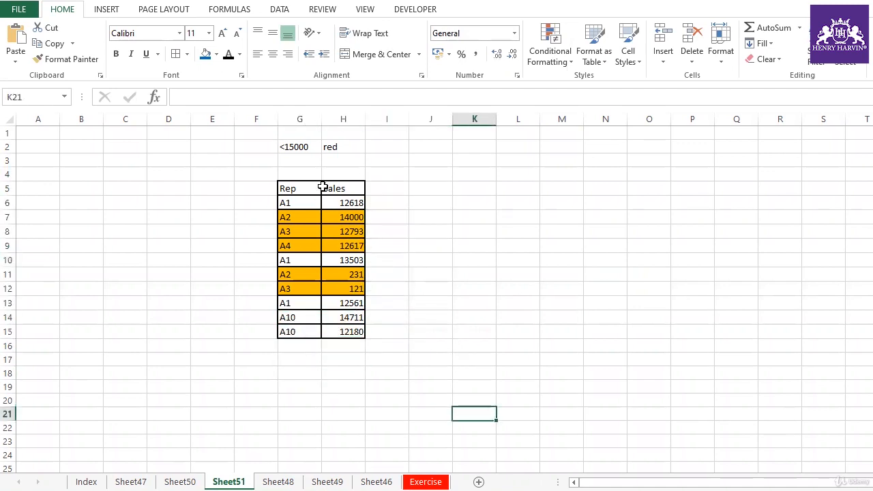
- Review the emptied helper range I6:J15 and the conditional formatting options for G6:H15, without adding a rule
{"action": "left_click_drag", "start_coordinate": [386, 191], "coordinate": [440, 335]}
{"action": "left_click_drag", "start_coordinate": [390, 203], "coordinate": [444, 335]}
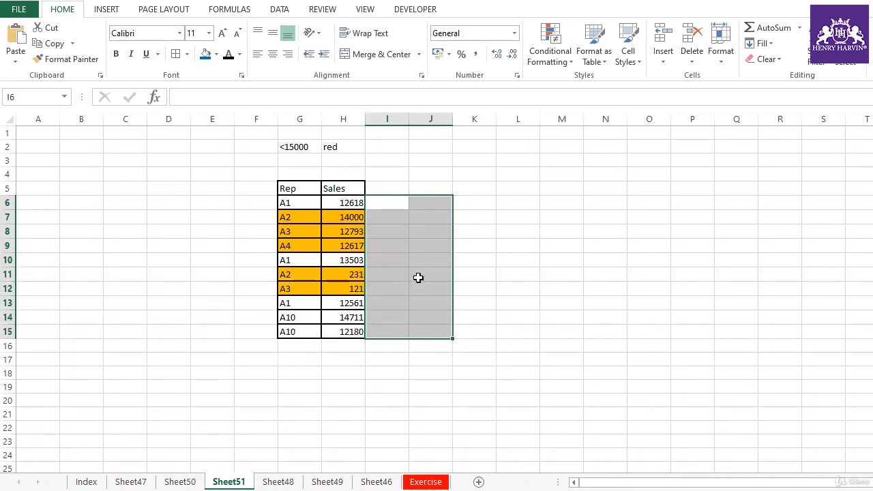
{"action": "left_click", "coordinate": [482, 286]}
{"action": "left_click_drag", "start_coordinate": [312, 201], "coordinate": [361, 333]}
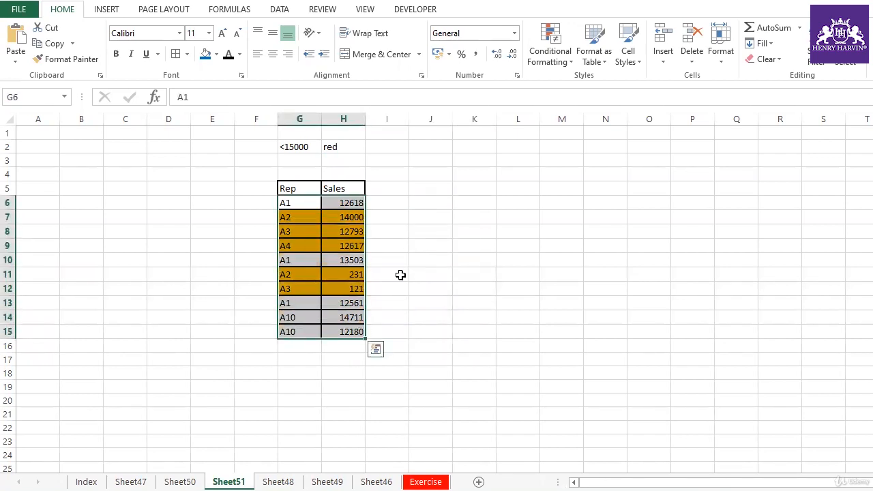
{"action": "left_click", "coordinate": [553, 56]}
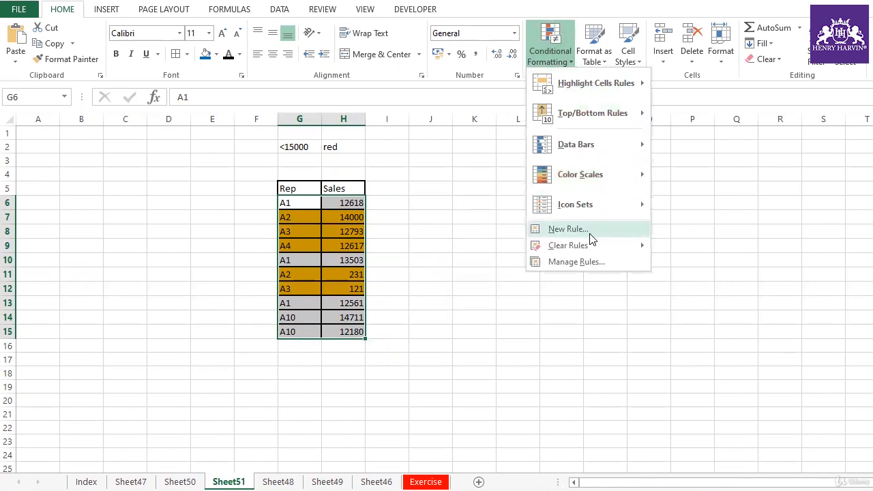
{"action": "left_click", "coordinate": [600, 299]}
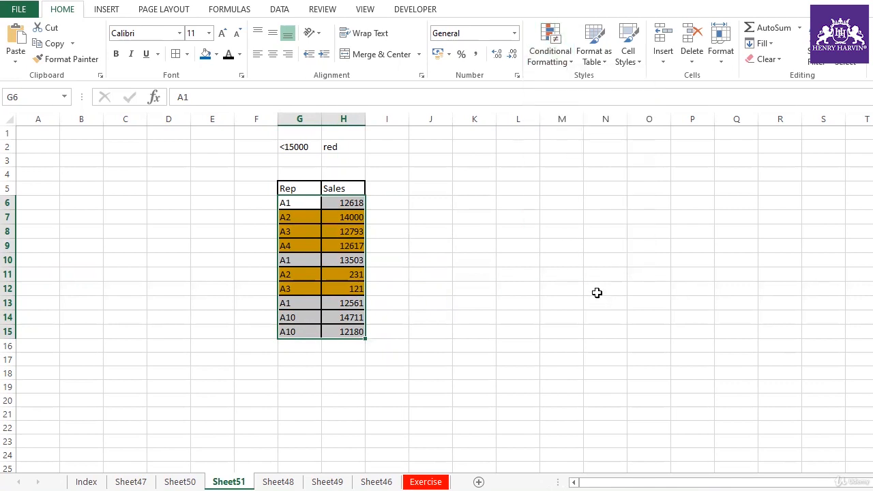
{"action": "left_click", "coordinate": [475, 246]}
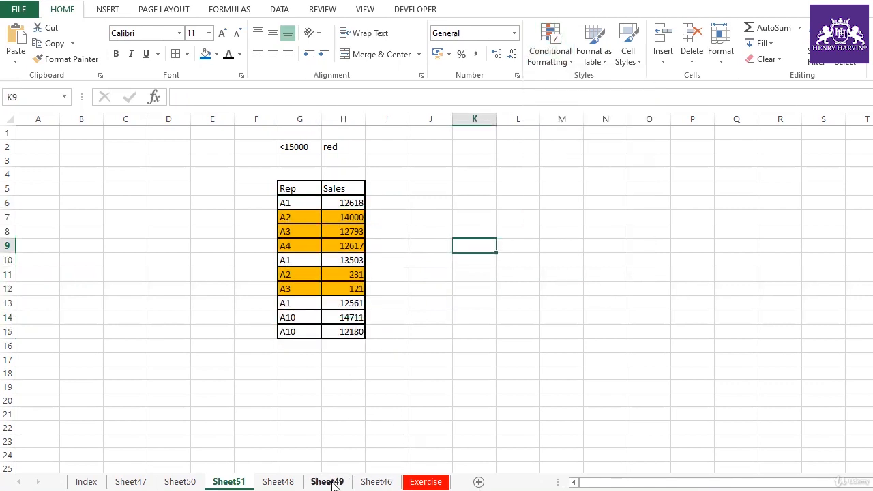
- Add a new blank worksheet, and find the Hide Zeros topic on the Index sheet
{"action": "left_click", "coordinate": [478, 482]}
{"action": "left_click", "coordinate": [256, 133]}
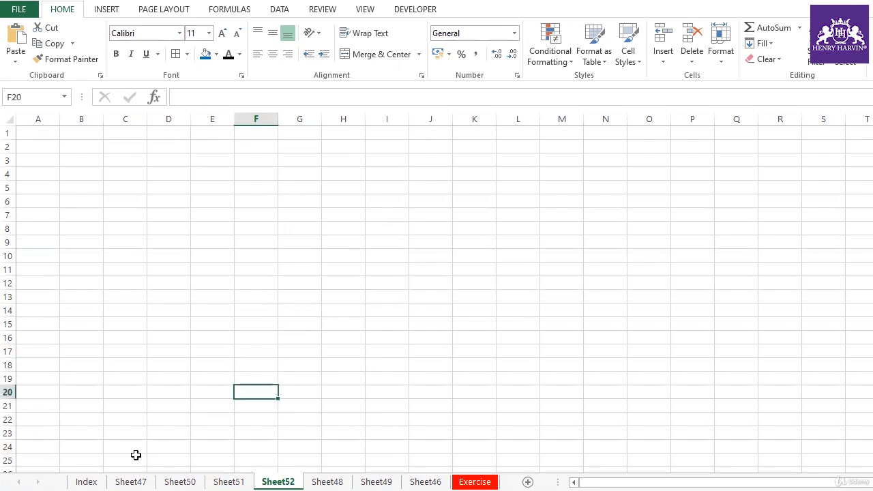
{"action": "left_click", "coordinate": [104, 482]}
{"action": "left_click", "coordinate": [147, 483]}
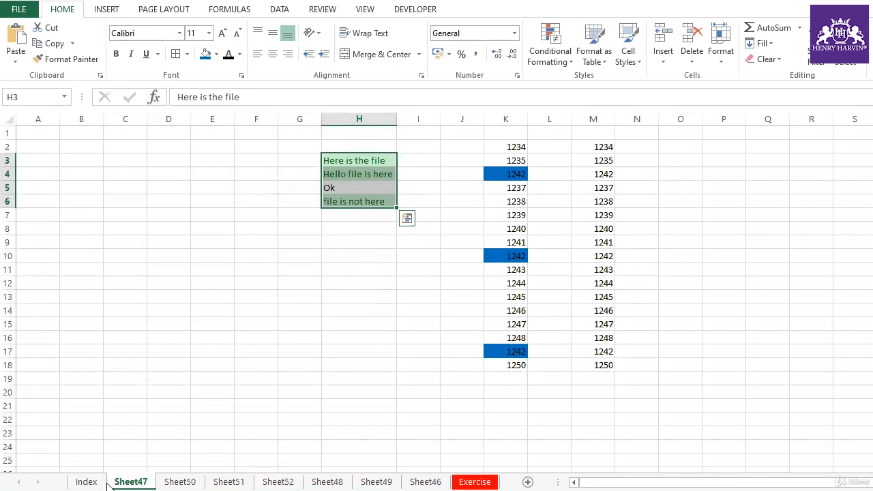
{"action": "left_click", "coordinate": [87, 482]}
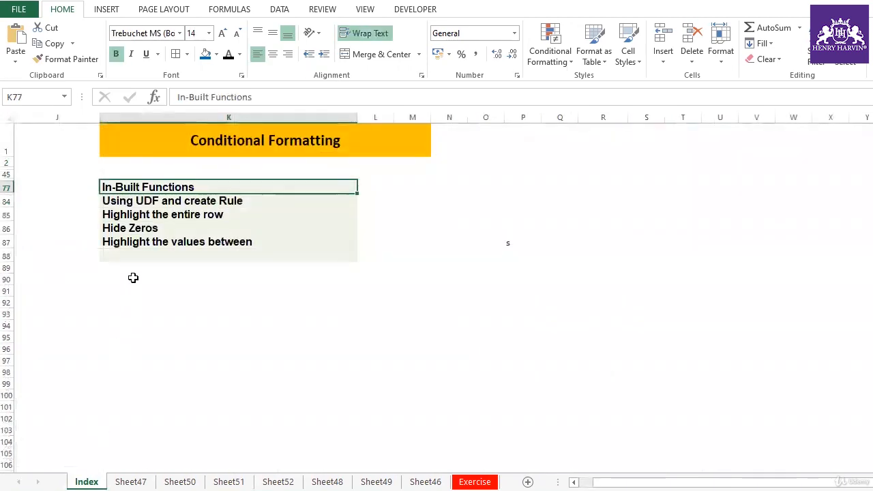
{"action": "left_click", "coordinate": [128, 228]}
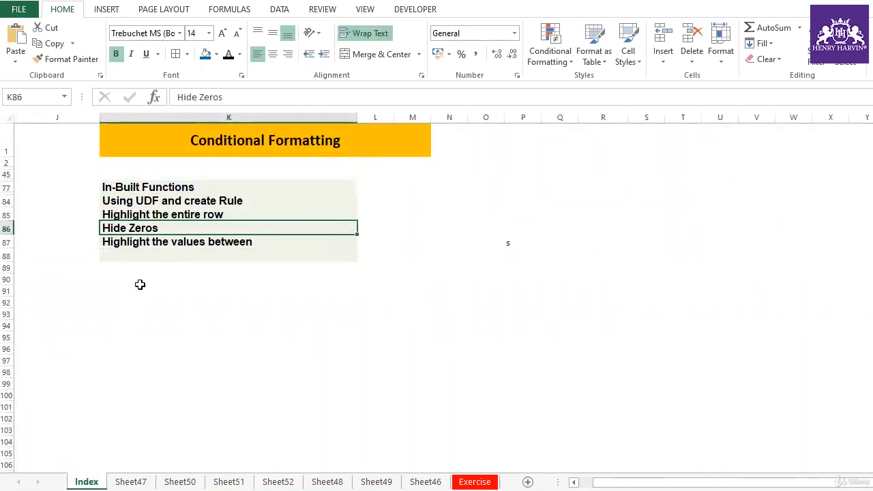
- On Sheet47, enter the sample values 12, 0, 12, 45 and 0 in C4:C8
{"action": "left_click", "coordinate": [141, 483]}
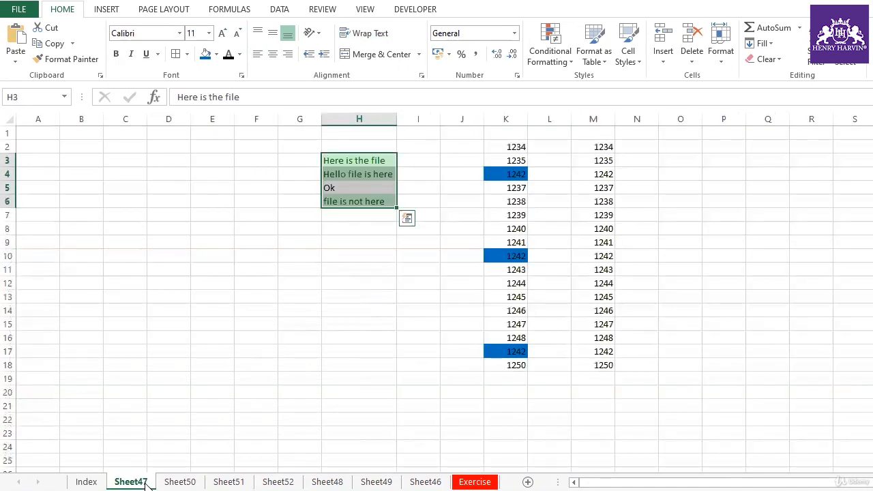
{"action": "left_click", "coordinate": [129, 172]}
{"action": "type", "text": "12"}
{"action": "key", "text": "Return"}
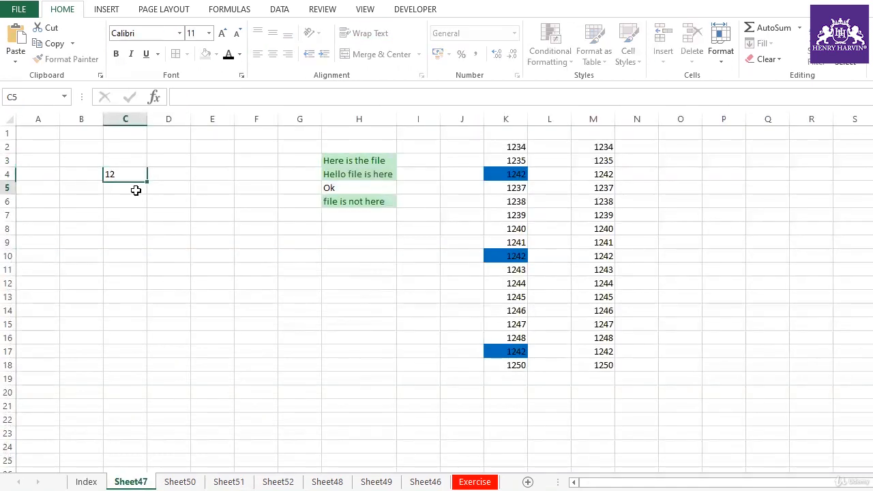
{"action": "type", "text": "0"}
{"action": "key", "text": "Return"}
{"action": "type", "text": "12"}
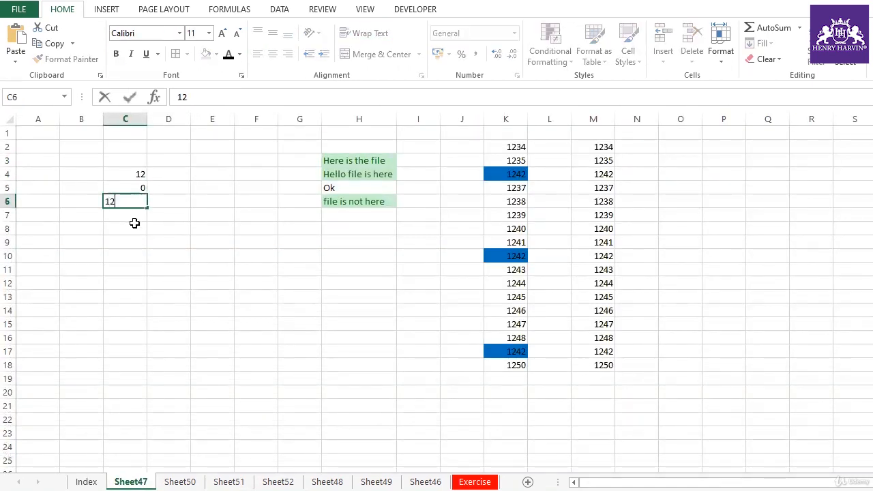
{"action": "key", "text": "Return"}
{"action": "type", "text": "45"}
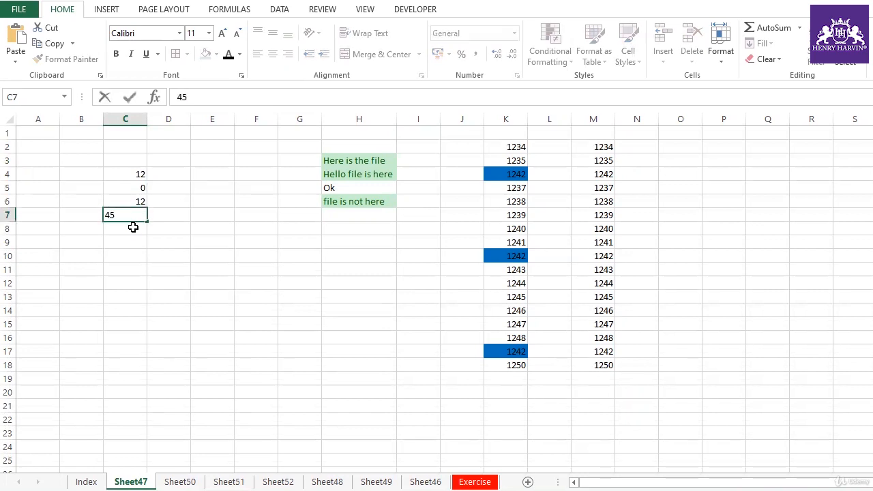
{"action": "key", "text": "Return"}
{"action": "type", "text": "0"}
{"action": "key", "text": "Return"}
{"action": "key", "text": "Return"}
- Start an Equal To conditional formatting rule on C4:C8 that matches the value 0
{"action": "left_click_drag", "start_coordinate": [132, 171], "coordinate": [131, 228]}
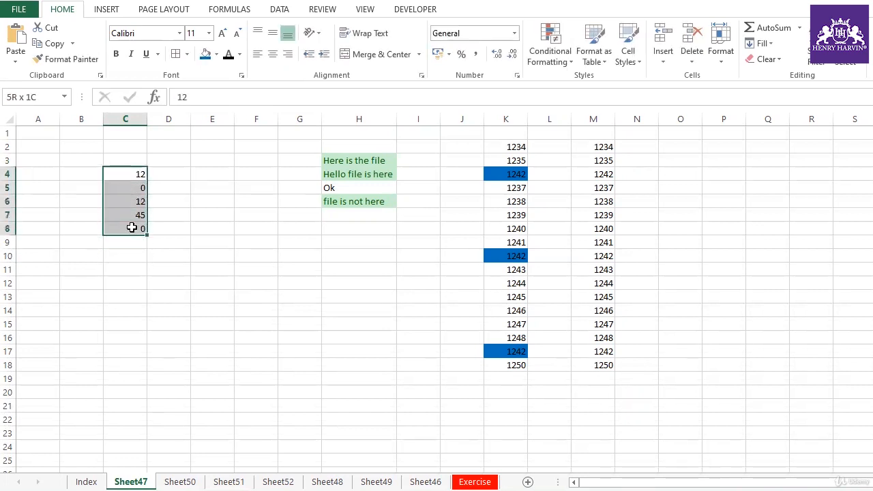
{"action": "left_click", "coordinate": [572, 59]}
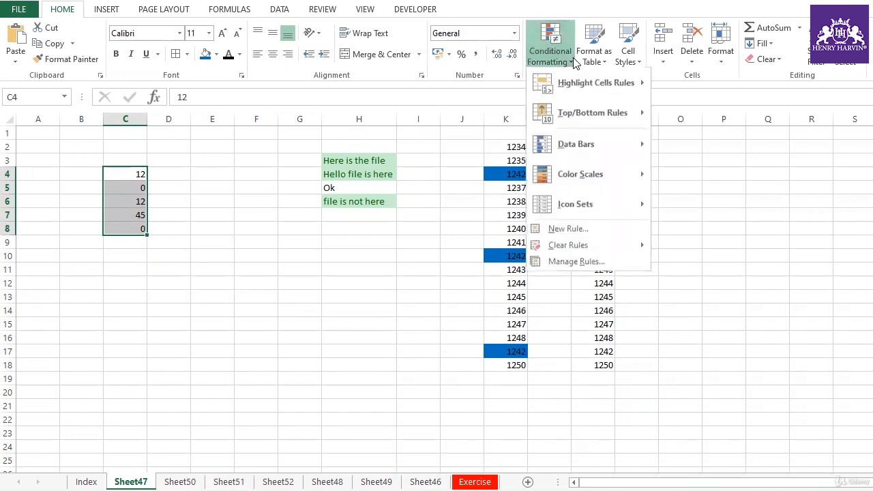
{"action": "mouse_move", "coordinate": [574, 80]}
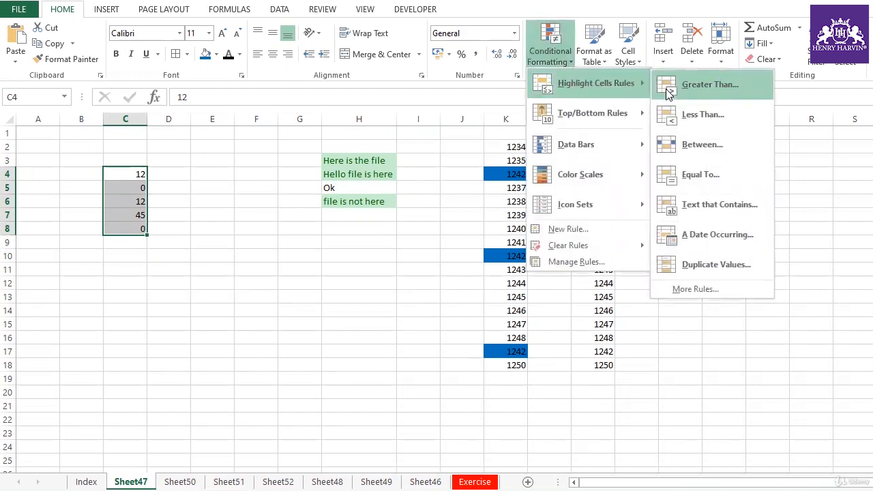
{"action": "left_click", "coordinate": [707, 174]}
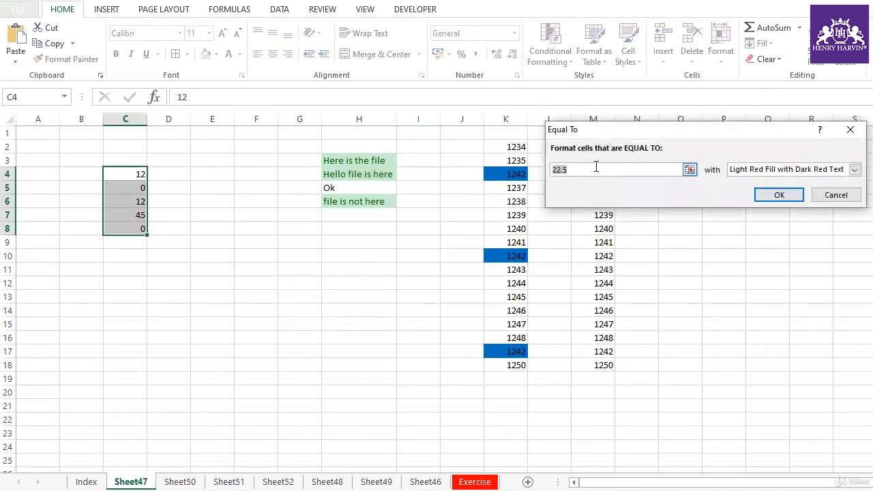
{"action": "type", "text": "0"}
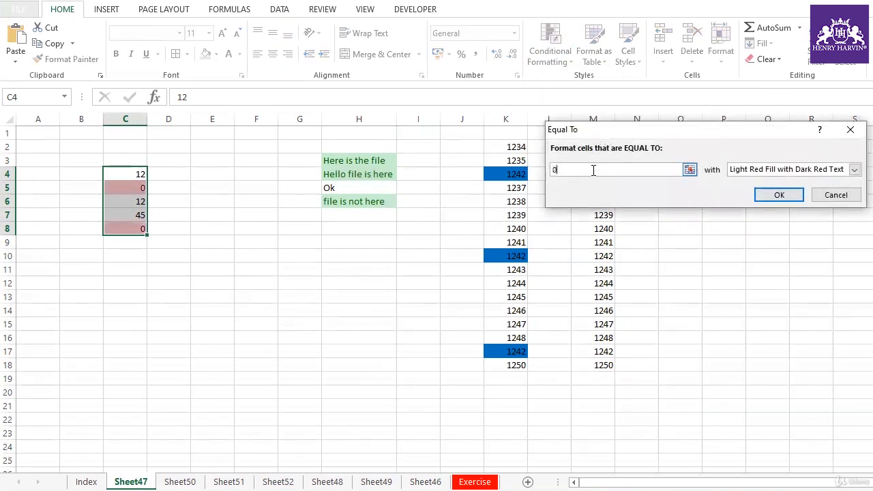
- Use a custom format with a white background fill for the zero-matching rule and apply it
{"action": "left_click", "coordinate": [855, 170]}
{"action": "left_click", "coordinate": [774, 237]}
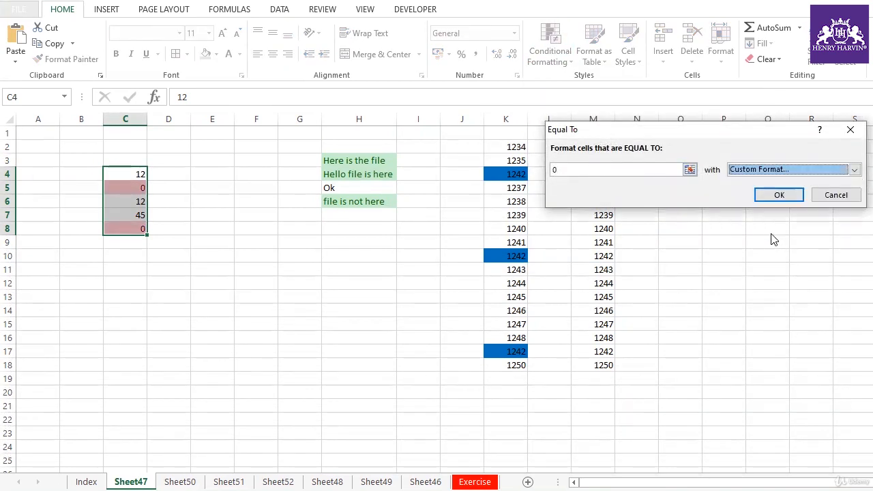
{"action": "left_click", "coordinate": [550, 66]}
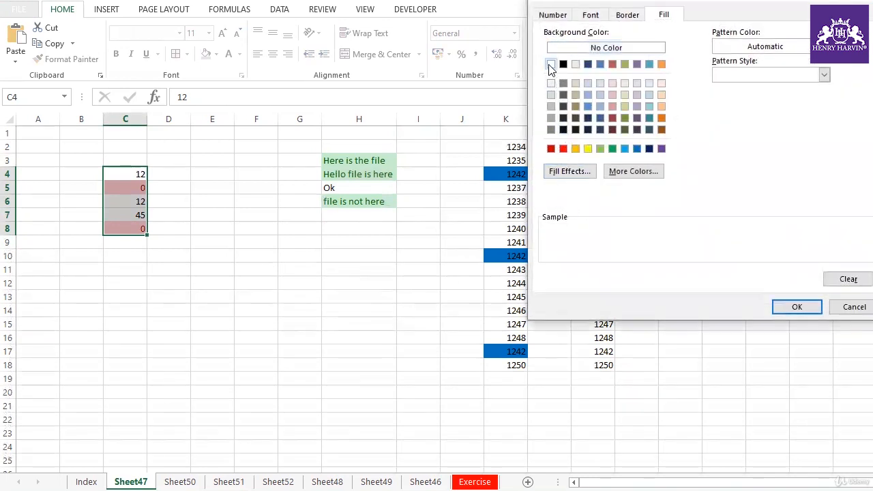
{"action": "left_click", "coordinate": [798, 307]}
{"action": "left_click", "coordinate": [780, 195]}
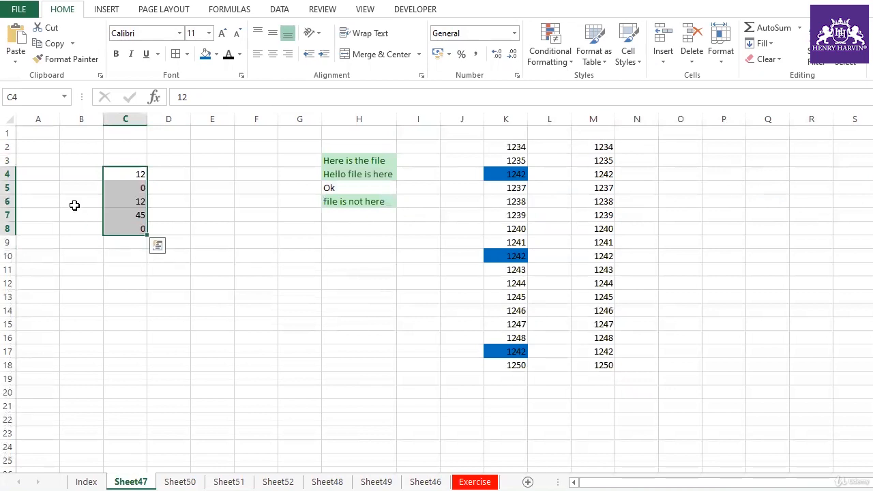
{"action": "left_click", "coordinate": [568, 59]}
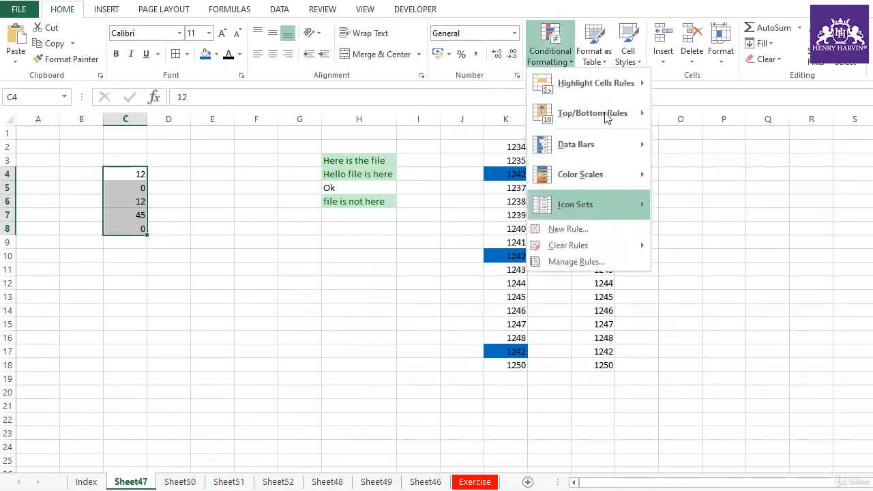
{"action": "left_click", "coordinate": [342, 293]}
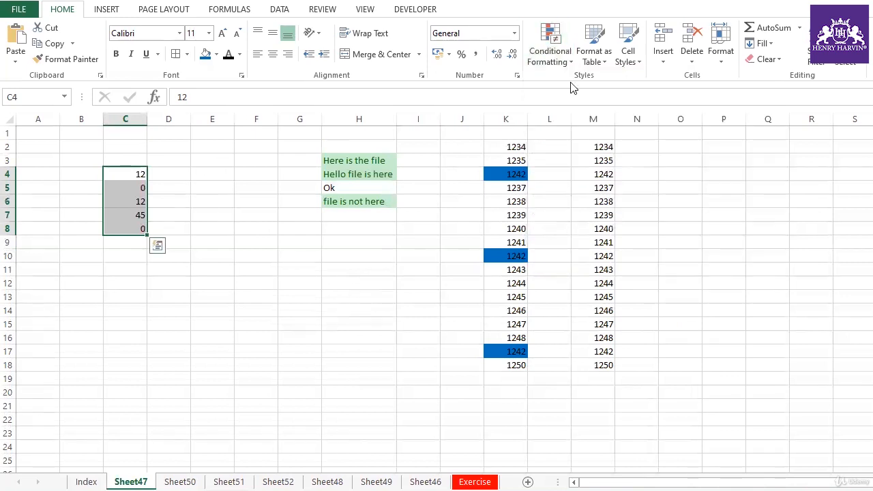
- Clear the conditional formatting rules from the selected cells C4:C8
{"action": "left_click", "coordinate": [561, 62]}
{"action": "mouse_move", "coordinate": [583, 249]}
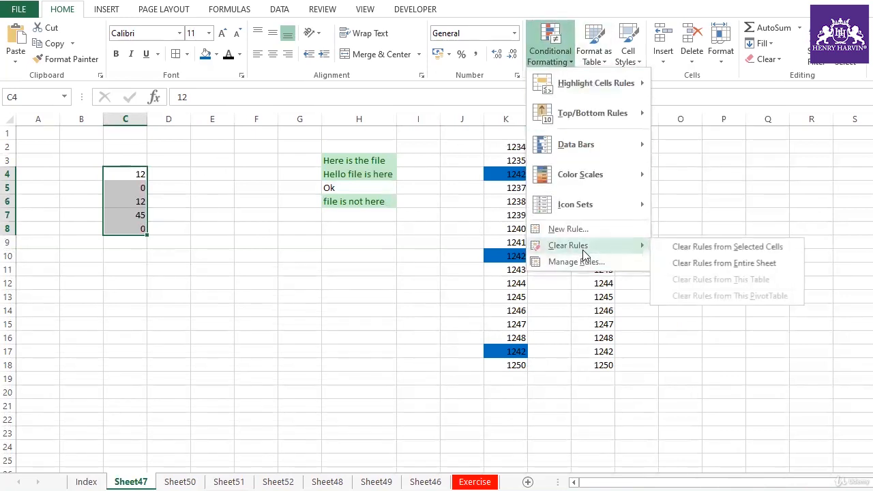
{"action": "left_click", "coordinate": [700, 247]}
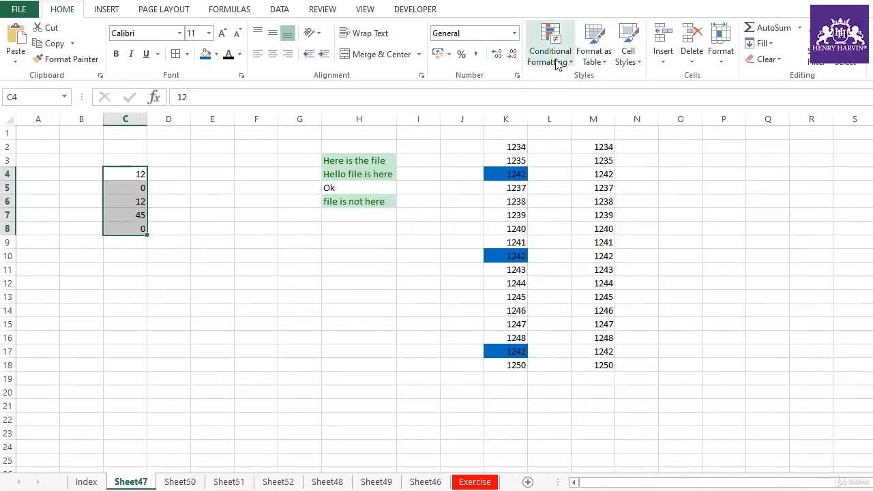
- Start a new Equal To highlight rule on C4:C8 that matches the value 0
{"action": "left_click", "coordinate": [554, 59]}
{"action": "mouse_move", "coordinate": [595, 86]}
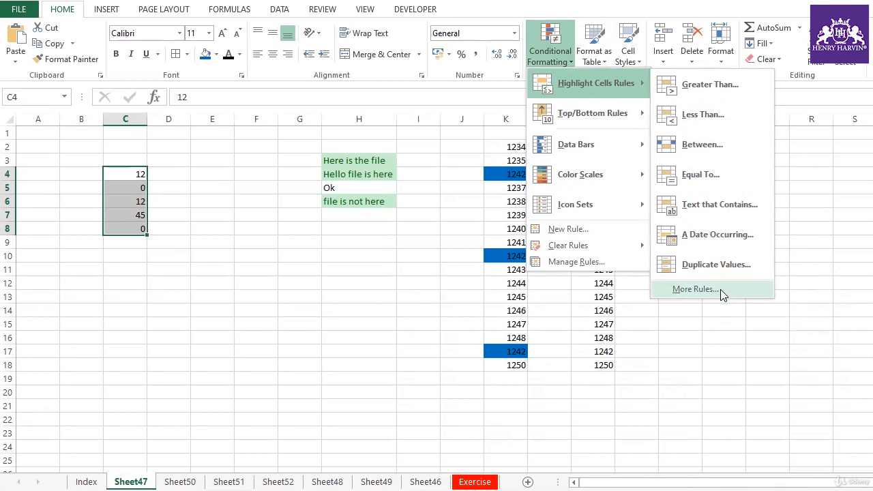
{"action": "left_click", "coordinate": [714, 174]}
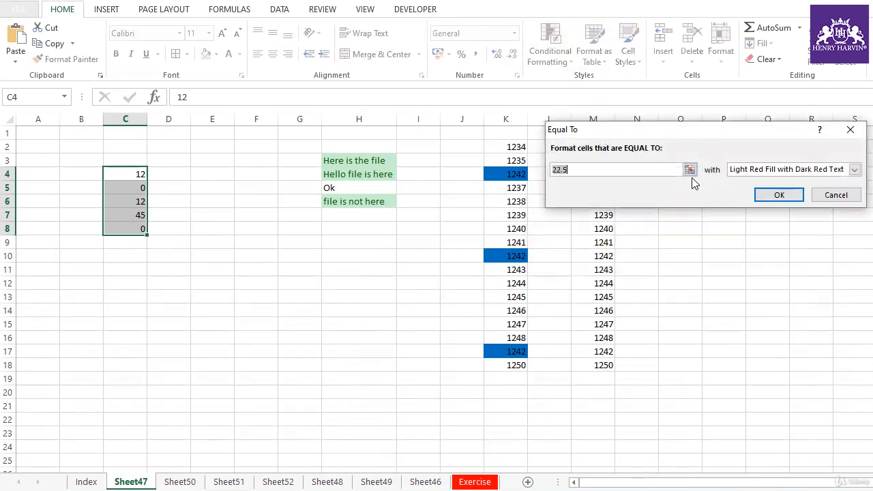
{"action": "type", "text": "0"}
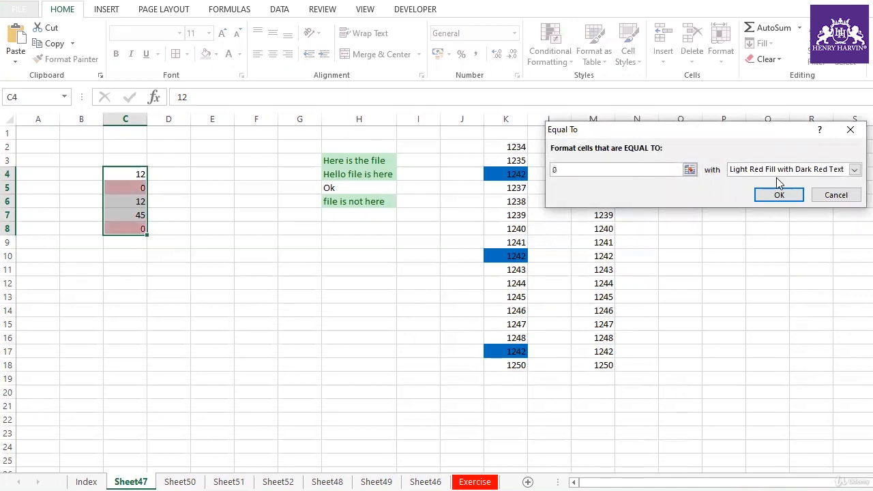
- Give the zero-matching rule a custom format with a white font colour and apply it
{"action": "left_click", "coordinate": [854, 169]}
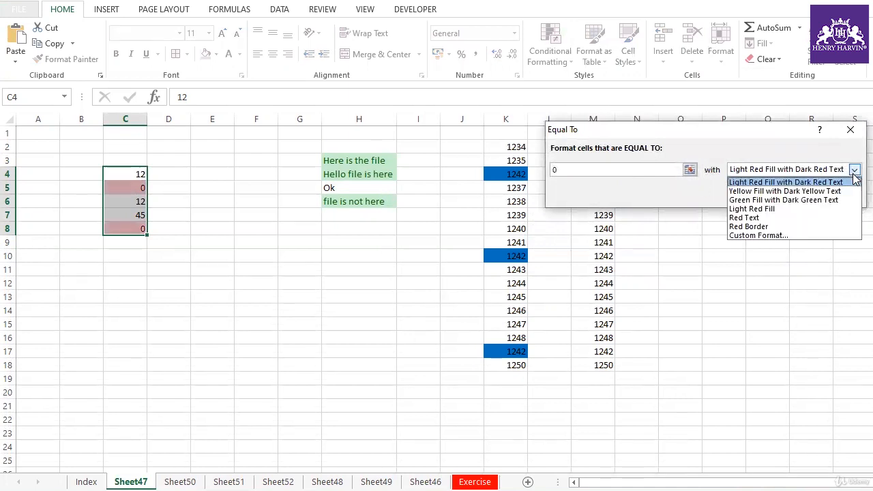
{"action": "left_click", "coordinate": [754, 235]}
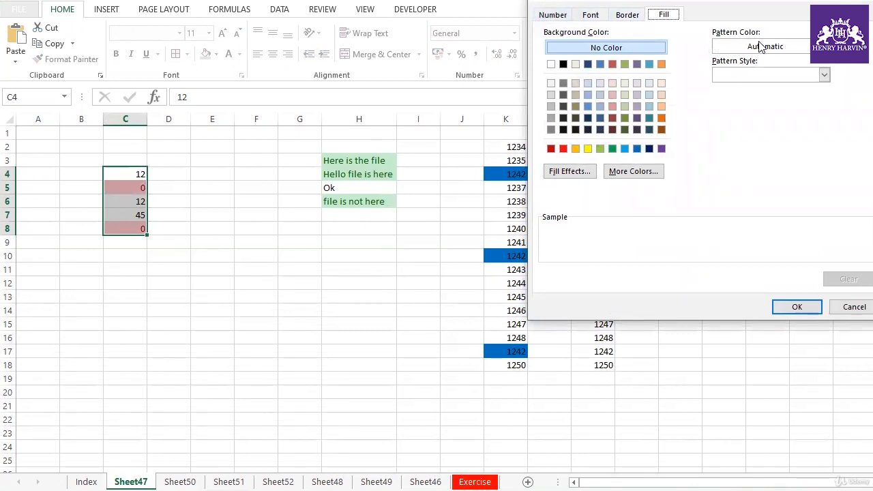
{"action": "left_click", "coordinate": [592, 16]}
{"action": "left_click", "coordinate": [553, 17]}
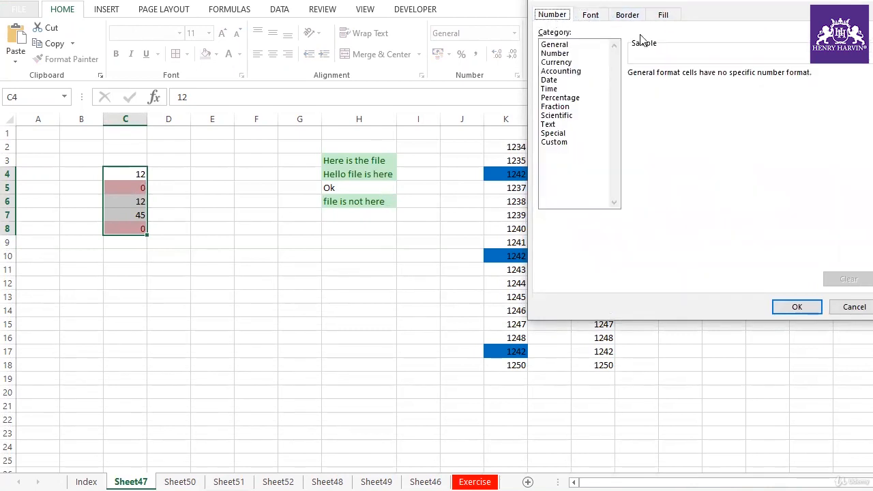
{"action": "left_click", "coordinate": [592, 17]}
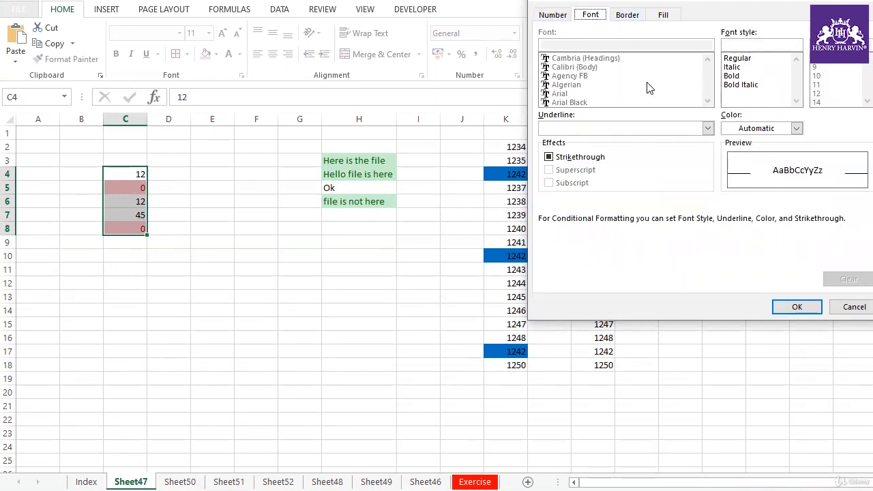
{"action": "left_click", "coordinate": [797, 128]}
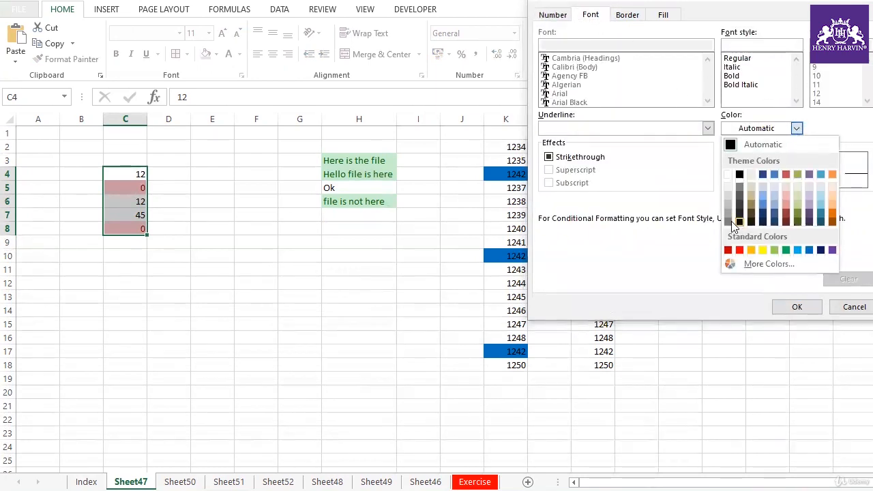
{"action": "left_click", "coordinate": [727, 175]}
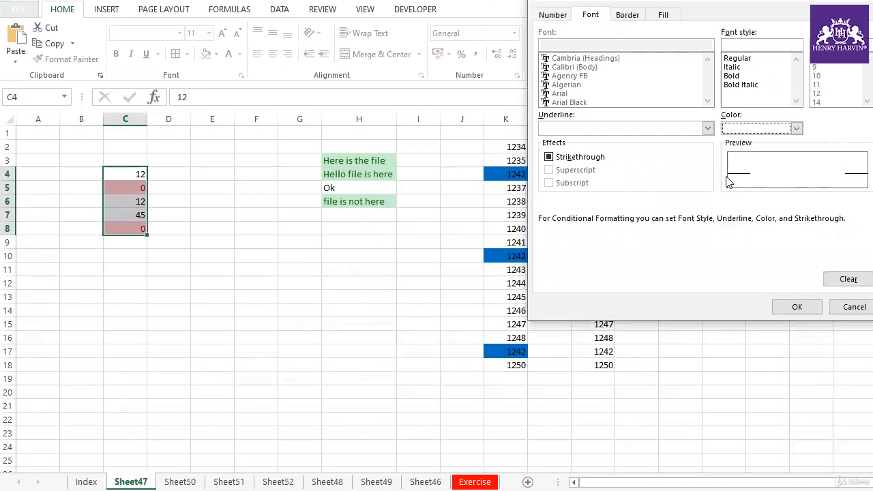
{"action": "left_click", "coordinate": [796, 307]}
{"action": "left_click", "coordinate": [767, 198]}
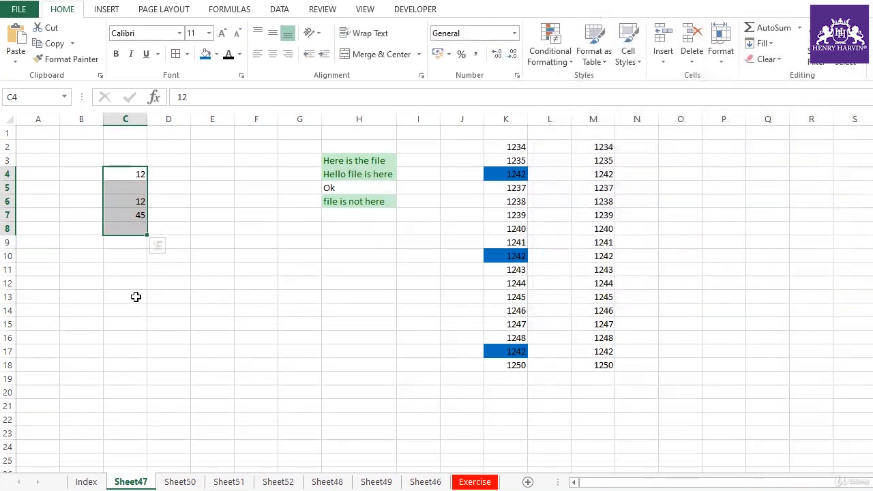
- Inspect the underlying contents of C5 and C8, and reselect the sample list C4:C8
{"action": "left_click", "coordinate": [150, 295]}
{"action": "left_click", "coordinate": [135, 188]}
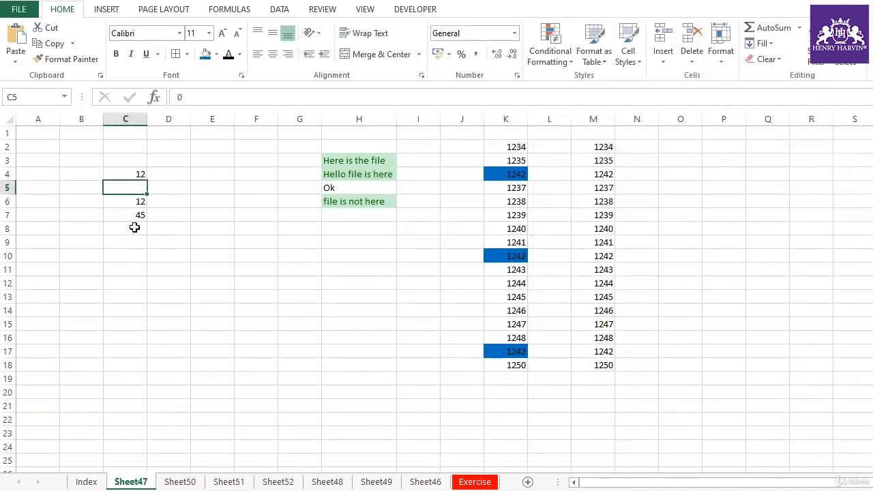
{"action": "left_click", "coordinate": [135, 227]}
{"action": "left_click", "coordinate": [215, 226]}
{"action": "left_click_drag", "start_coordinate": [140, 175], "coordinate": [139, 230]}
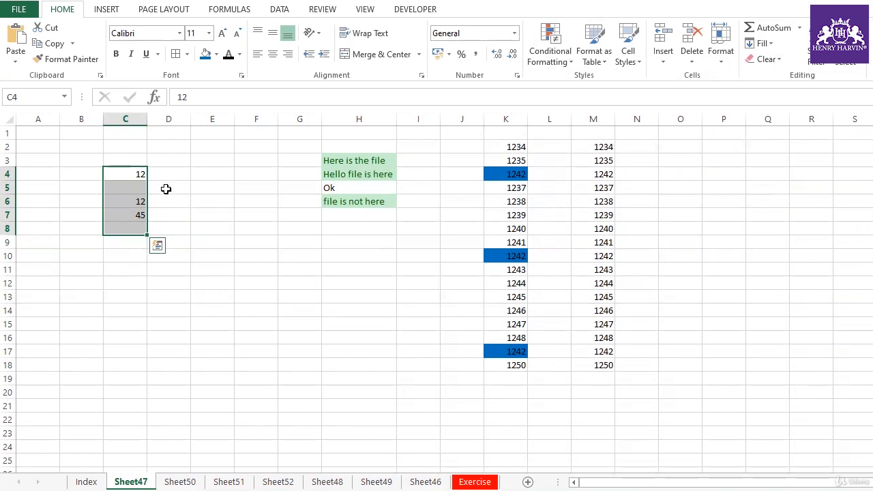
{"action": "left_click_drag", "start_coordinate": [127, 174], "coordinate": [134, 229]}
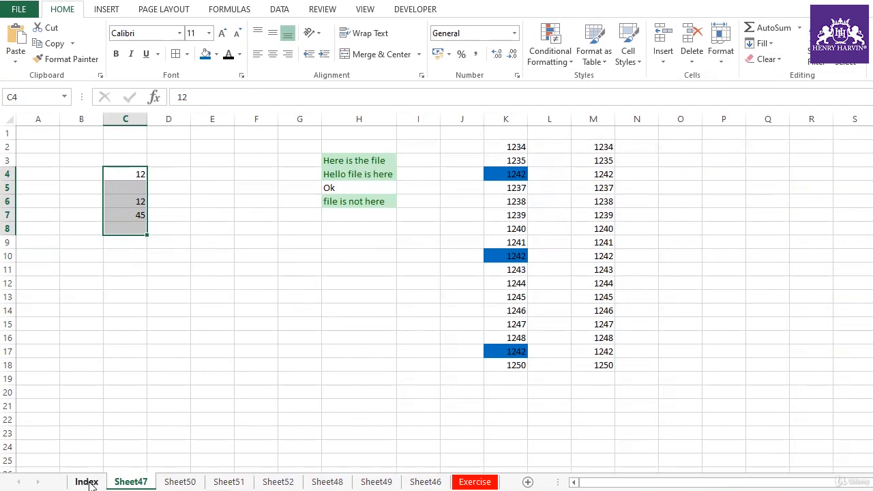
- Open the Exercise sheet and bring its whole property table into view
{"action": "left_click", "coordinate": [474, 481]}
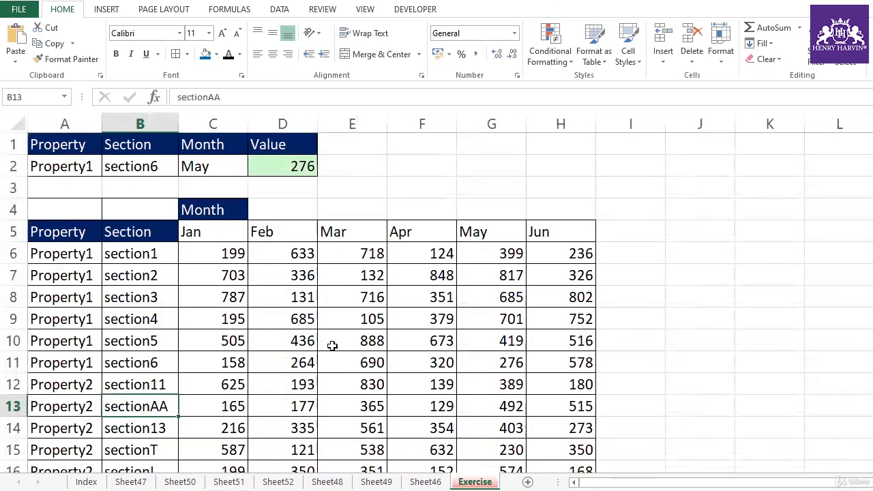
{"action": "left_click", "coordinate": [332, 346]}
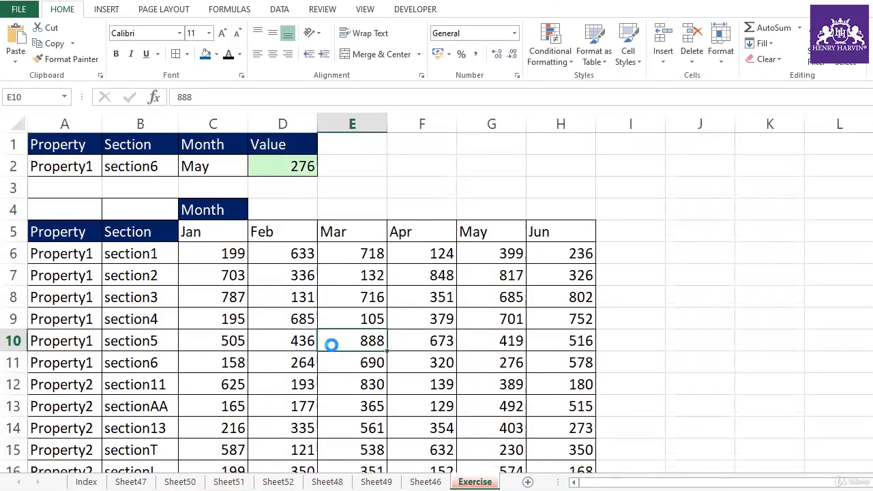
{"action": "scroll", "coordinate": [333, 346], "scroll_direction": "down", "scroll_amount": 3}
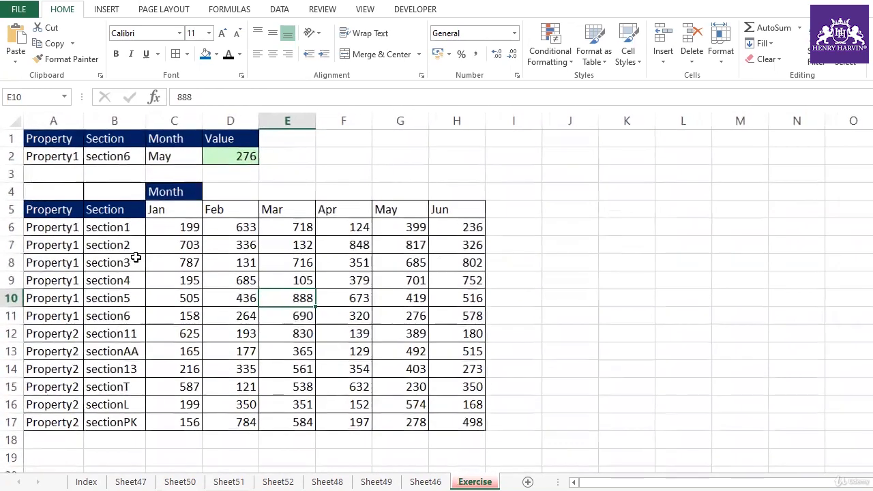
- Switch the month in C2 to Jan and back to May, selecting the matching month column in the table each time
{"action": "left_click", "coordinate": [179, 160]}
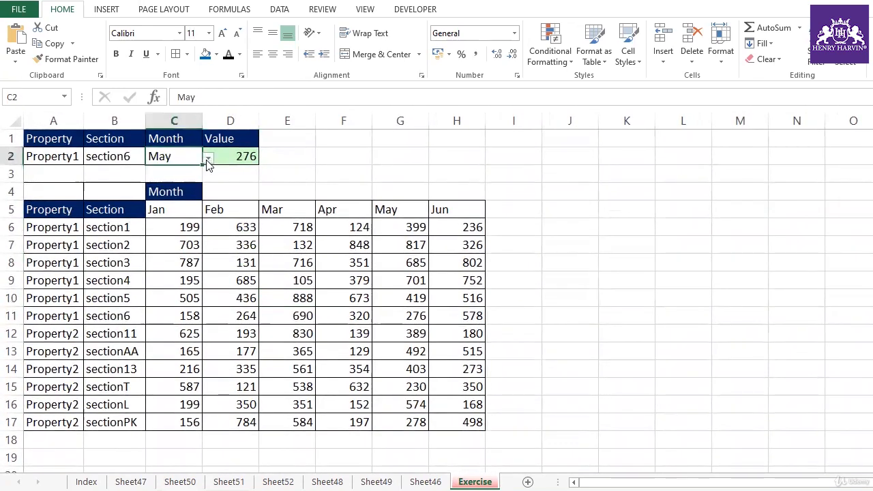
{"action": "left_click", "coordinate": [208, 157]}
{"action": "left_click", "coordinate": [159, 171]}
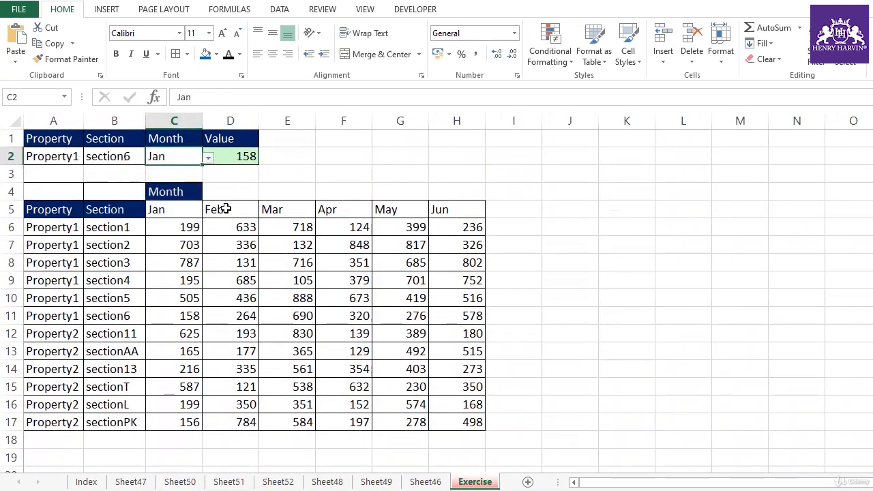
{"action": "left_click_drag", "start_coordinate": [187, 213], "coordinate": [187, 424]}
{"action": "left_click", "coordinate": [185, 159]}
{"action": "left_click", "coordinate": [208, 157]}
{"action": "left_click", "coordinate": [150, 212]}
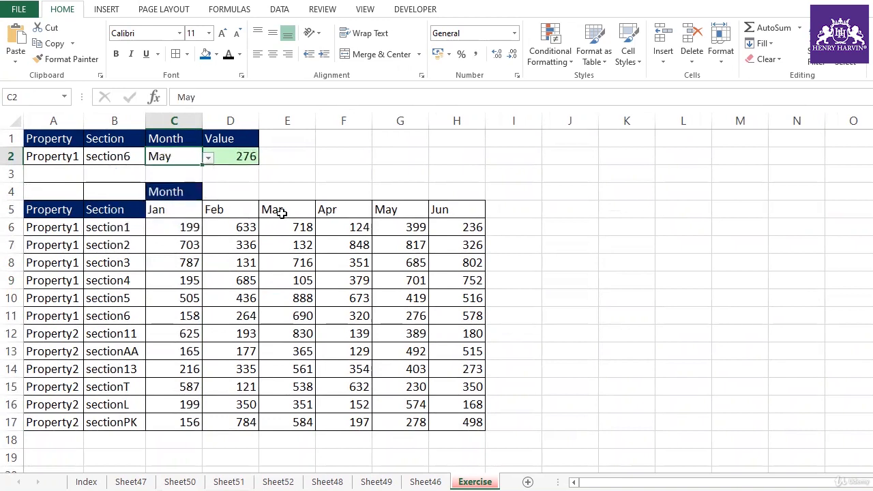
{"action": "left_click_drag", "start_coordinate": [385, 210], "coordinate": [400, 422]}
- Set the property in A2 to Property2
{"action": "left_click", "coordinate": [63, 155]}
{"action": "left_click", "coordinate": [107, 152]}
{"action": "left_click", "coordinate": [67, 151]}
{"action": "left_click", "coordinate": [86, 160]}
{"action": "left_click", "coordinate": [55, 186]}
- Set the section in B2 to section11 and select the matching row of the table, A12:H12
{"action": "left_click", "coordinate": [130, 160]}
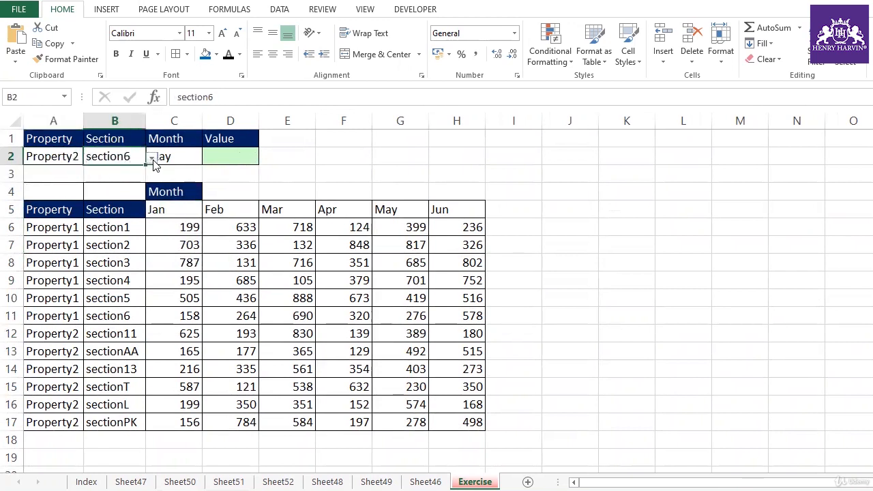
{"action": "left_click", "coordinate": [153, 159]}
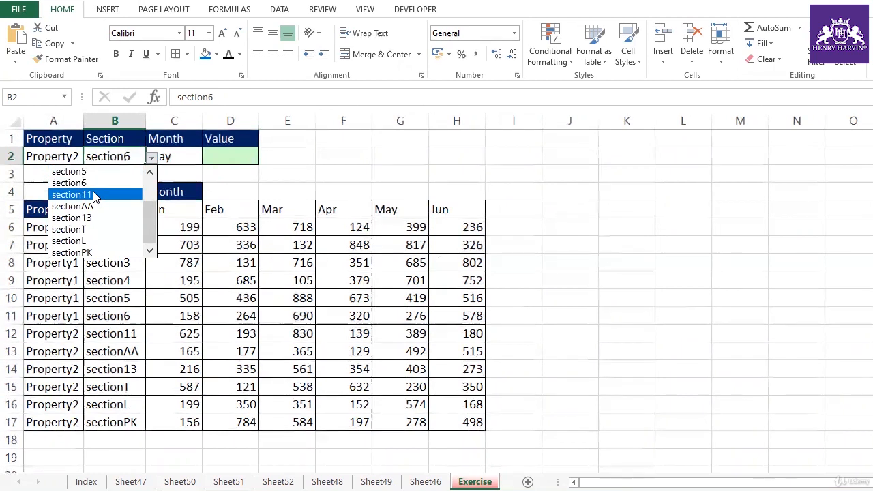
{"action": "left_click", "coordinate": [92, 194]}
{"action": "left_click_drag", "start_coordinate": [51, 333], "coordinate": [466, 335]}
{"action": "left_click", "coordinate": [555, 312]}
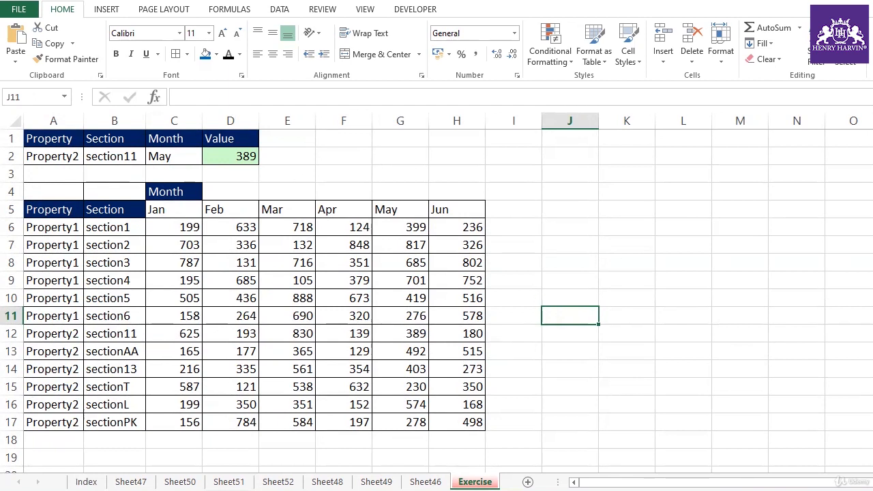
- In I5, beside the header row, start a formula with the row-locked Property header reference, =A$5
{"action": "left_click", "coordinate": [183, 157]}
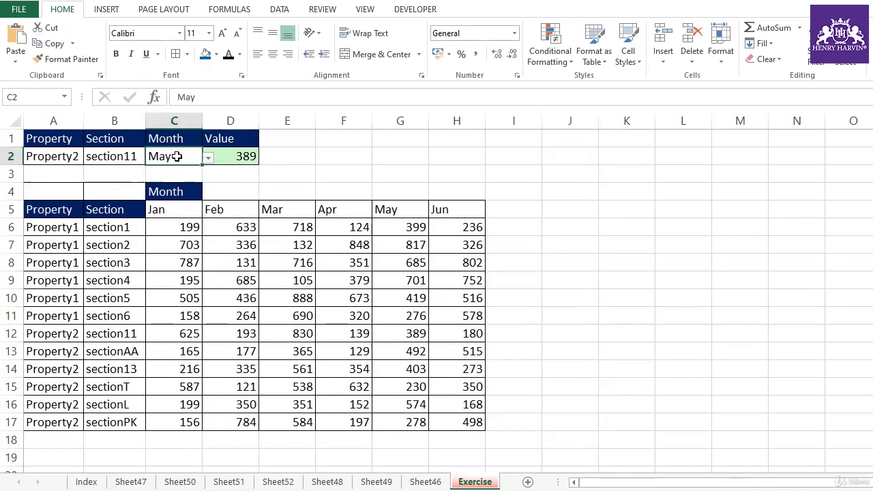
{"action": "left_click_drag", "start_coordinate": [41, 212], "coordinate": [452, 210]}
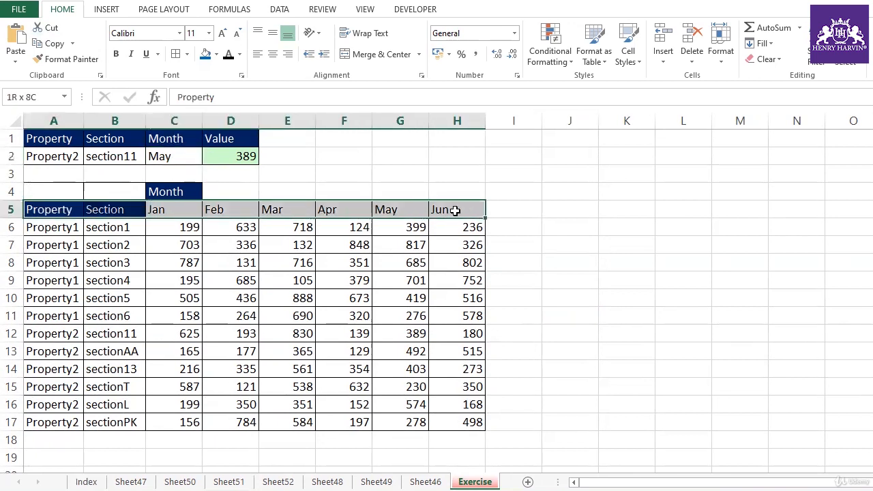
{"action": "left_click", "coordinate": [518, 208]}
{"action": "type", "text": "="}
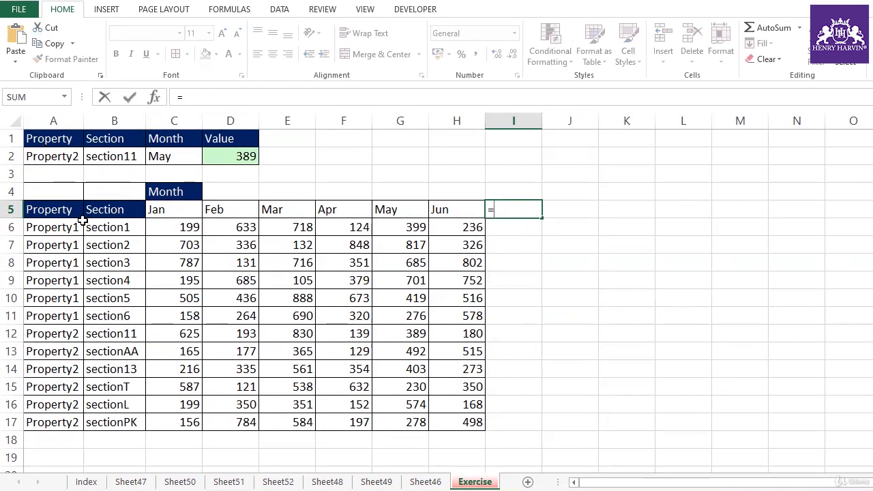
{"action": "left_click", "coordinate": [68, 209]}
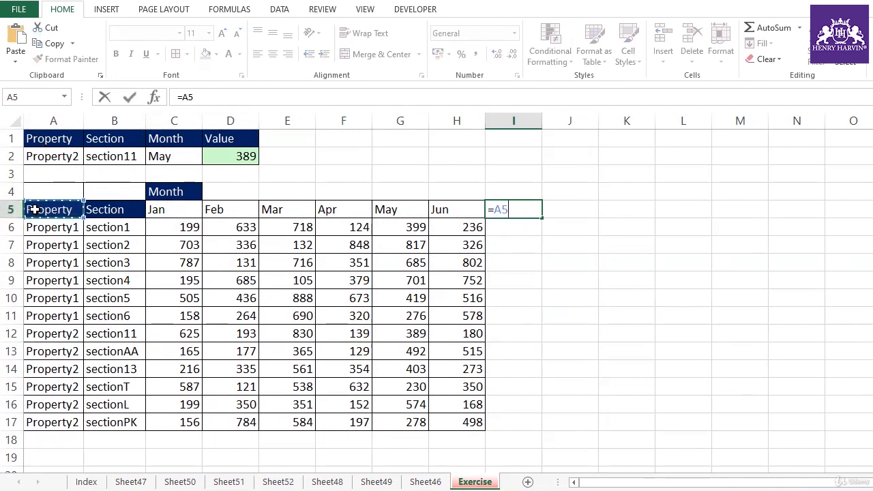
{"action": "left_click_drag", "start_coordinate": [182, 97], "coordinate": [197, 96]}
{"action": "key", "text": "F4"}
{"action": "key", "text": "F4"}
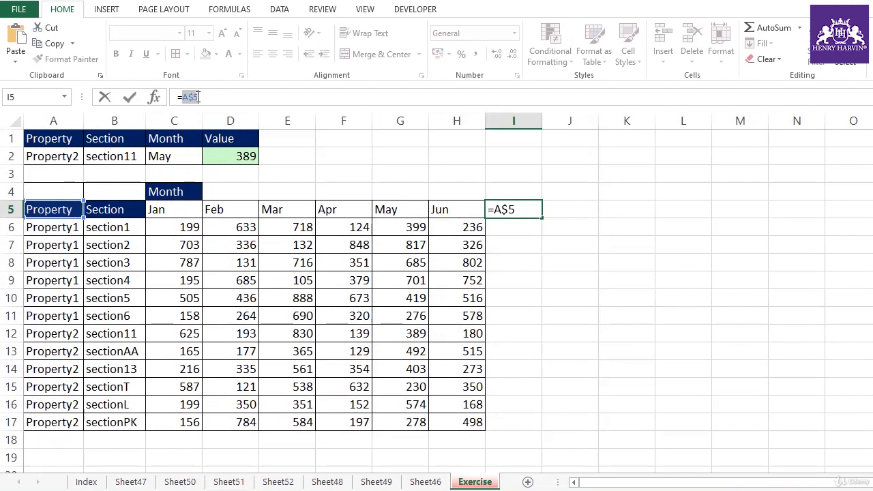
- Extend the I5 formula to compare with an HLOOKUP on the month cell as an absolute reference: =A$5=HLOOKUP($C$2,
{"action": "left_click", "coordinate": [217, 98]}
{"action": "type", "text": "=Hlook"}
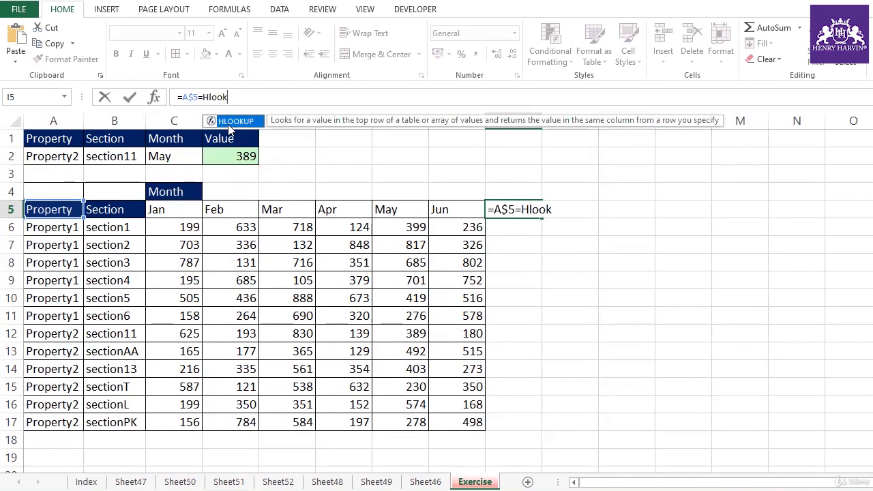
{"action": "double_click", "coordinate": [229, 122]}
{"action": "left_click", "coordinate": [169, 159]}
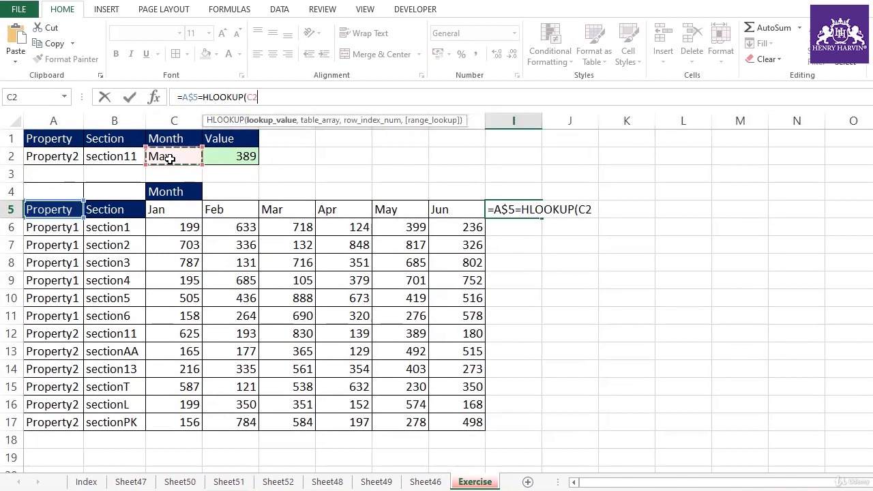
{"action": "left_click", "coordinate": [271, 98]}
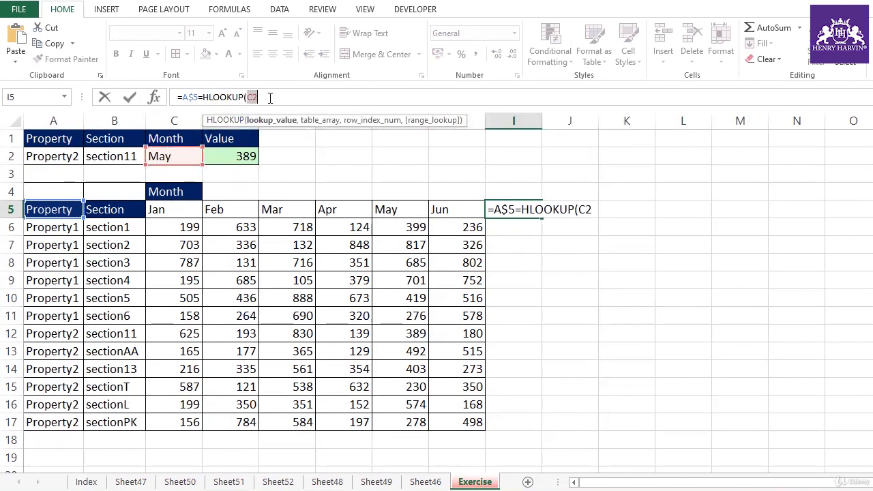
{"action": "key", "text": "F4"}
{"action": "left_click", "coordinate": [278, 98]}
{"action": "type", "text": ","}
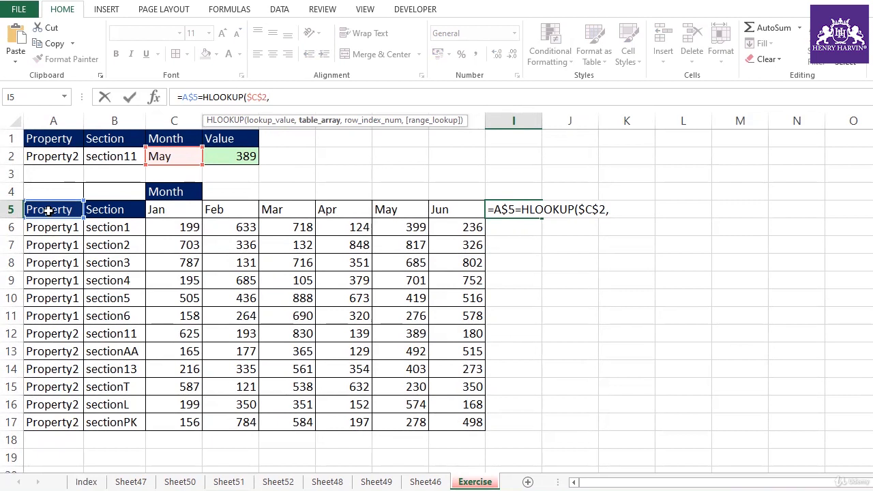
- Complete the I5 formula with the header row as an absolute range, row index 1 and exact match: =A$5=HLOOKUP($C$2,$A$5:$H$5,1,0)
{"action": "left_click_drag", "start_coordinate": [60, 210], "coordinate": [447, 208]}
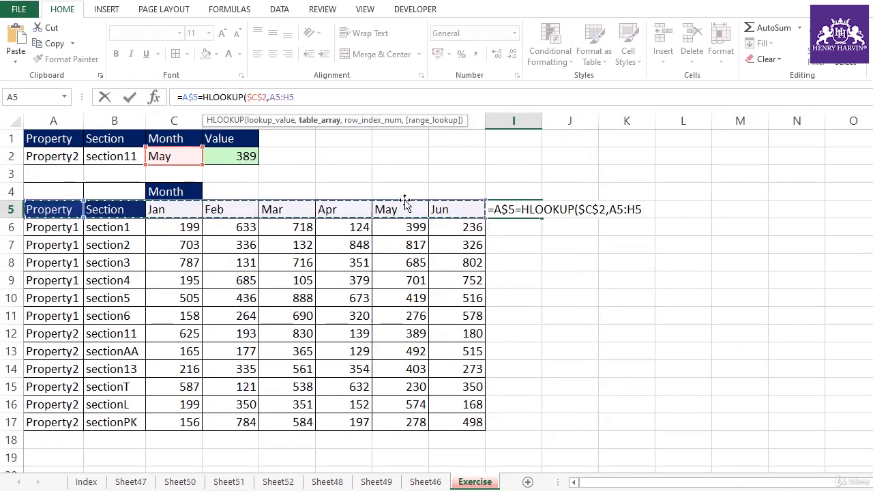
{"action": "left_click_drag", "start_coordinate": [270, 98], "coordinate": [300, 98]}
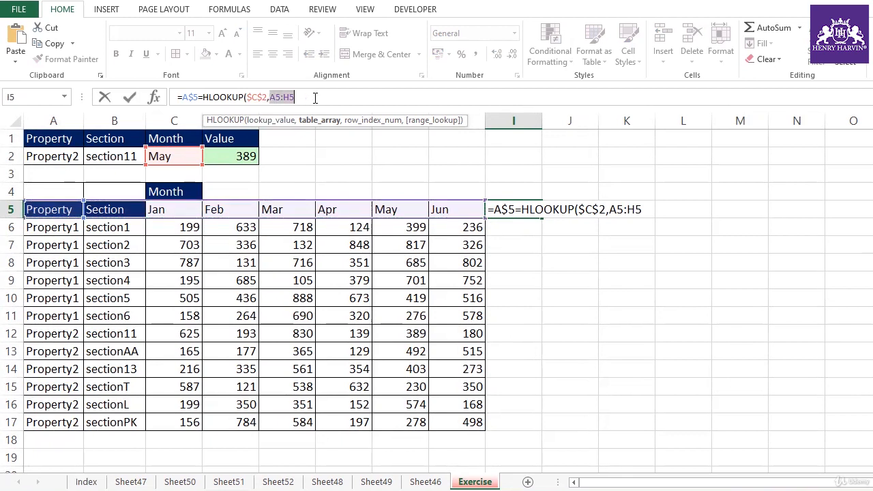
{"action": "key", "text": "F4"}
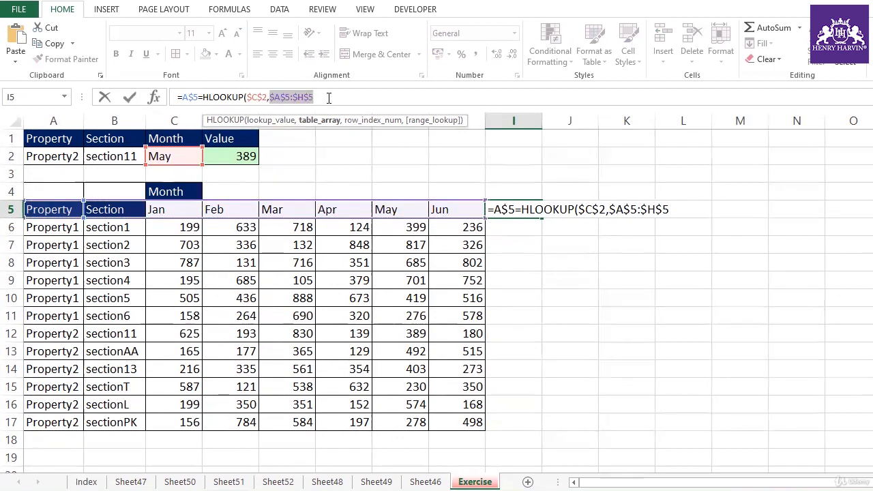
{"action": "left_click", "coordinate": [334, 99]}
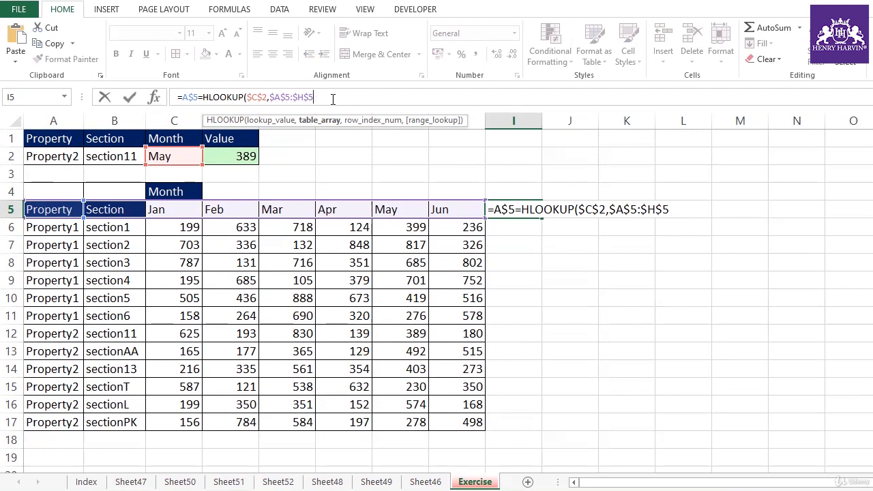
{"action": "type", "text": ",1,0)"}
{"action": "key", "text": "Return"}
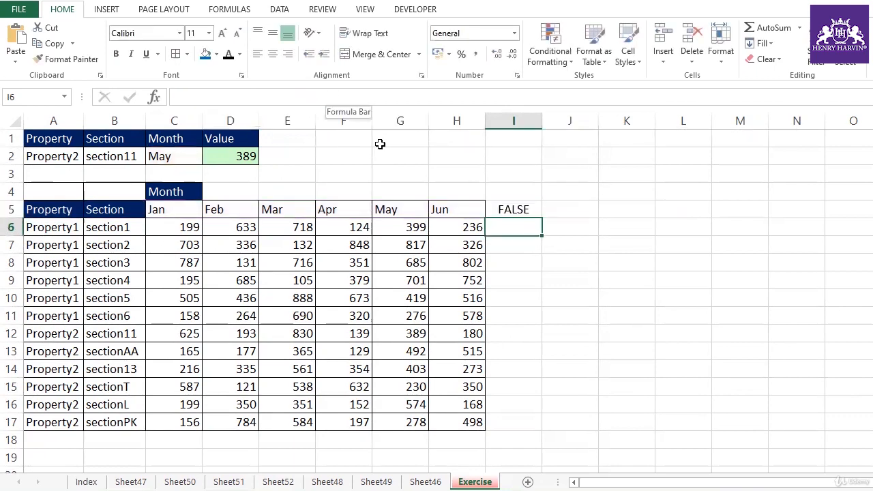
- Fill the I5 formula down to row 17 and across to column O beside the table
{"action": "left_click", "coordinate": [529, 212]}
{"action": "left_click_drag", "start_coordinate": [542, 220], "coordinate": [519, 433]}
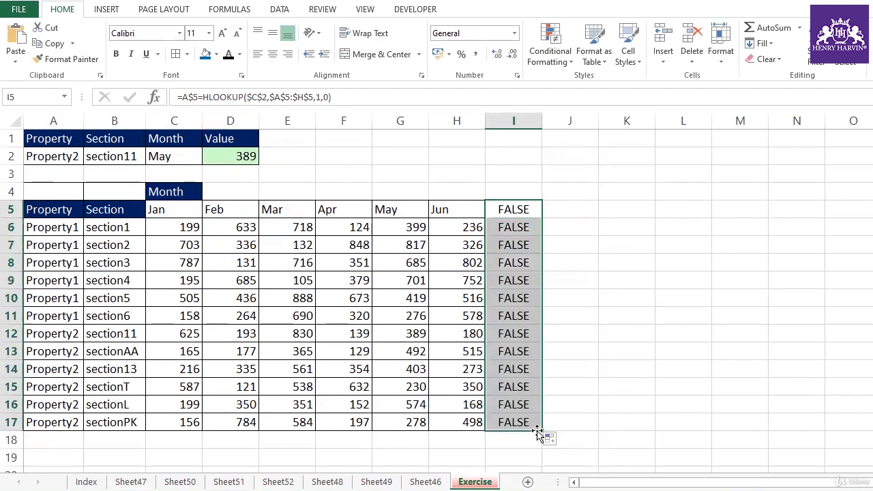
{"action": "left_click_drag", "start_coordinate": [575, 428], "coordinate": [827, 433]}
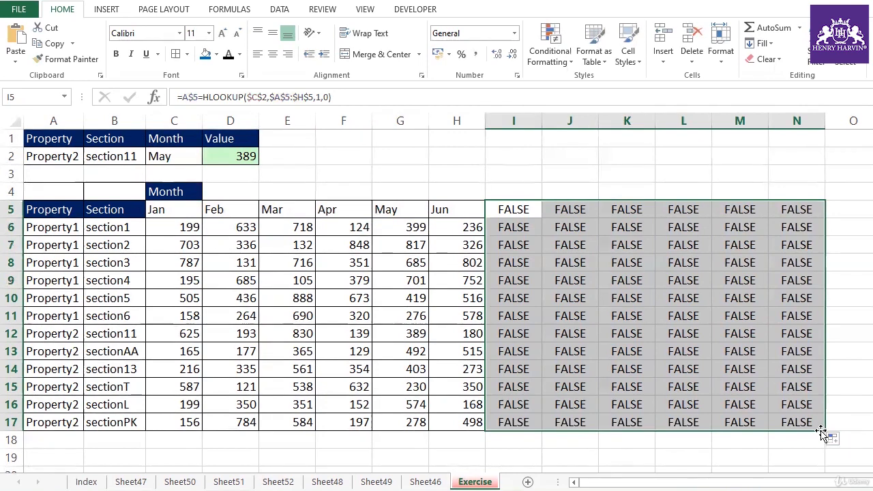
{"action": "left_click_drag", "start_coordinate": [827, 431], "coordinate": [868, 434]}
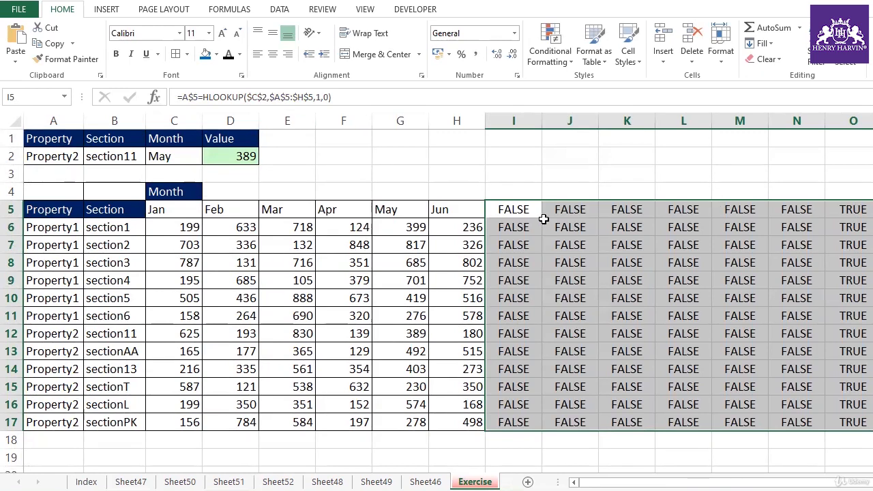
- Compare the test results in I5:O5 one by one with the corresponding header cells in A5:G5
{"action": "left_click", "coordinate": [519, 212]}
{"action": "left_click", "coordinate": [569, 210]}
{"action": "left_click", "coordinate": [627, 209]}
{"action": "left_click", "coordinate": [689, 210]}
{"action": "left_click", "coordinate": [741, 210]}
{"action": "left_click", "coordinate": [796, 209]}
{"action": "left_click", "coordinate": [853, 210]}
{"action": "left_click", "coordinate": [41, 209]}
{"action": "left_click", "coordinate": [96, 209]}
{"action": "left_click", "coordinate": [174, 210]}
{"action": "left_click", "coordinate": [230, 210]}
{"action": "left_click", "coordinate": [280, 210]}
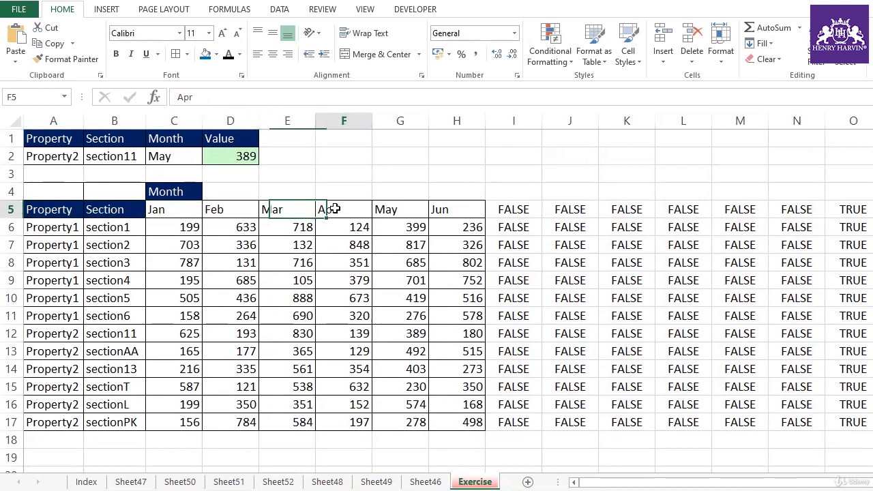
{"action": "left_click", "coordinate": [341, 209]}
{"action": "left_click", "coordinate": [386, 210]}
- Set the month in C2 to Feb and select the matching block of test formulas, L5:L17
{"action": "left_click", "coordinate": [185, 155]}
{"action": "left_click", "coordinate": [209, 157]}
{"action": "left_click", "coordinate": [164, 182]}
{"action": "left_click_drag", "start_coordinate": [683, 210], "coordinate": [688, 415]}
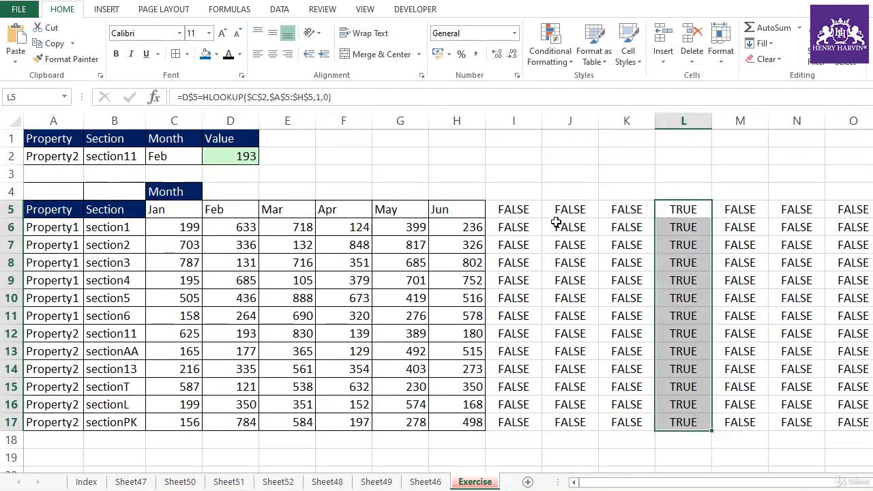
- Copy the full text of the I5 formula and leave the cell unchanged
{"action": "left_click", "coordinate": [526, 212]}
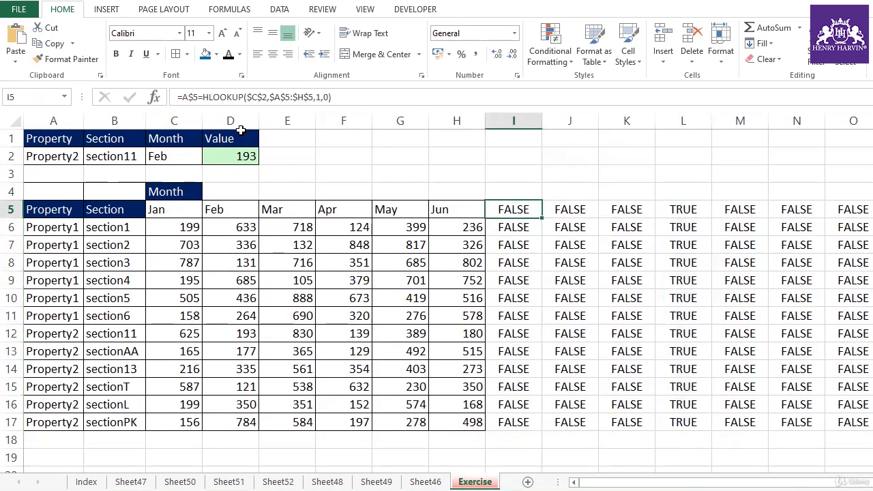
{"action": "left_click_drag", "start_coordinate": [177, 97], "coordinate": [439, 97]}
{"action": "key", "text": "ctrl+c"}
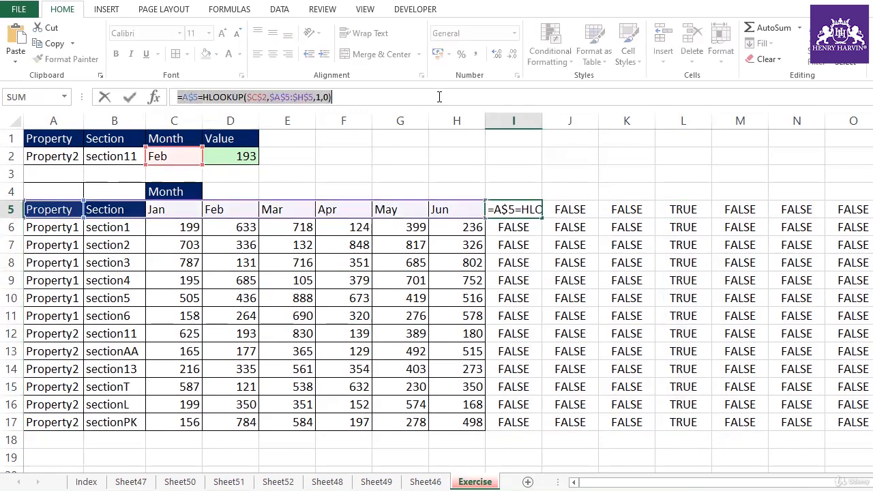
{"action": "key", "text": "Escape"}
- Start a formula-based conditional formatting rule on A5:H17 using the copied formula =A$5=HLOOKUP($C$2,$A$5:$H$5,1,0)
{"action": "left_click_drag", "start_coordinate": [69, 209], "coordinate": [467, 421]}
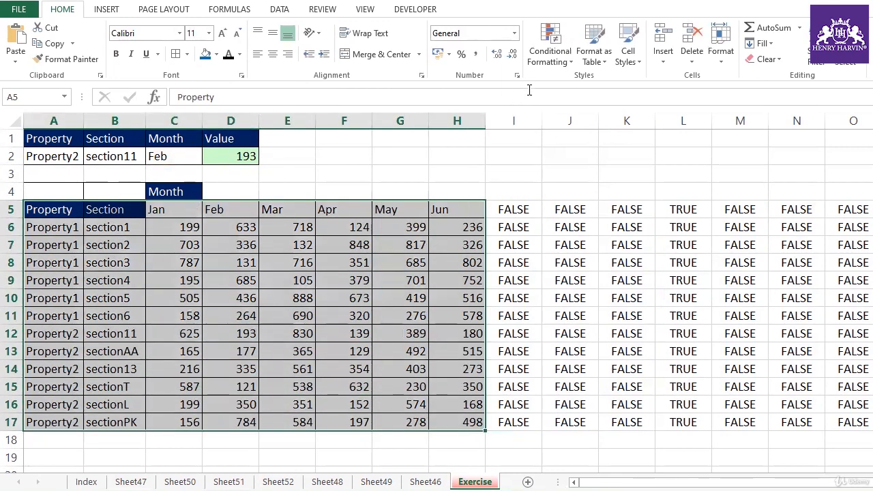
{"action": "left_click", "coordinate": [569, 60]}
{"action": "left_click", "coordinate": [576, 229]}
{"action": "left_click", "coordinate": [595, 133]}
{"action": "left_click", "coordinate": [565, 185]}
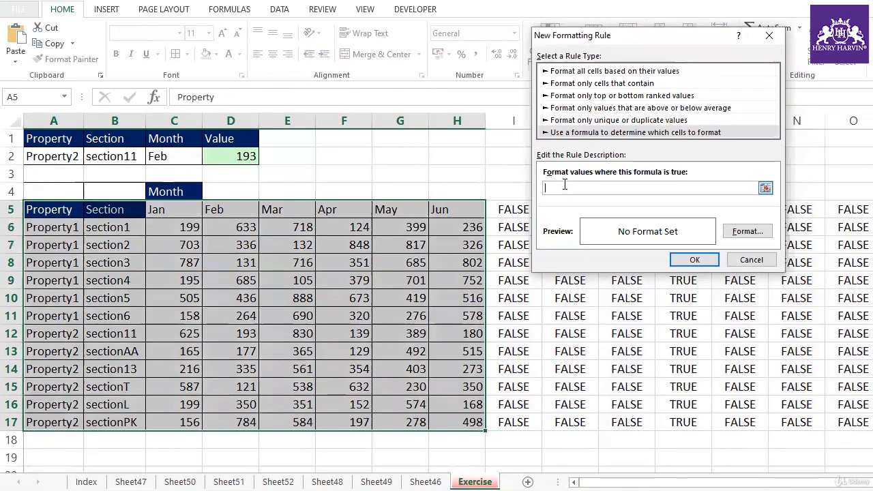
{"action": "key", "text": "ctrl+v"}
- Give the new formatting rule an orange background fill and apply it to the table
{"action": "left_click", "coordinate": [748, 232]}
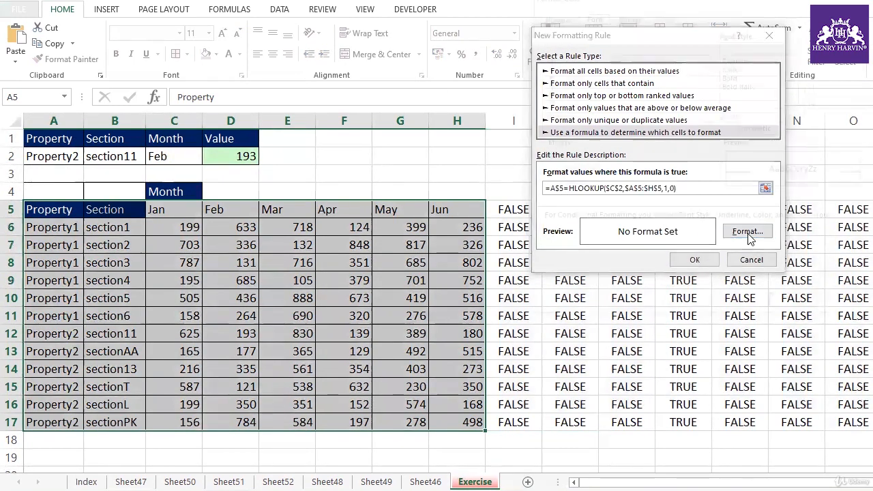
{"action": "left_click", "coordinate": [662, 16]}
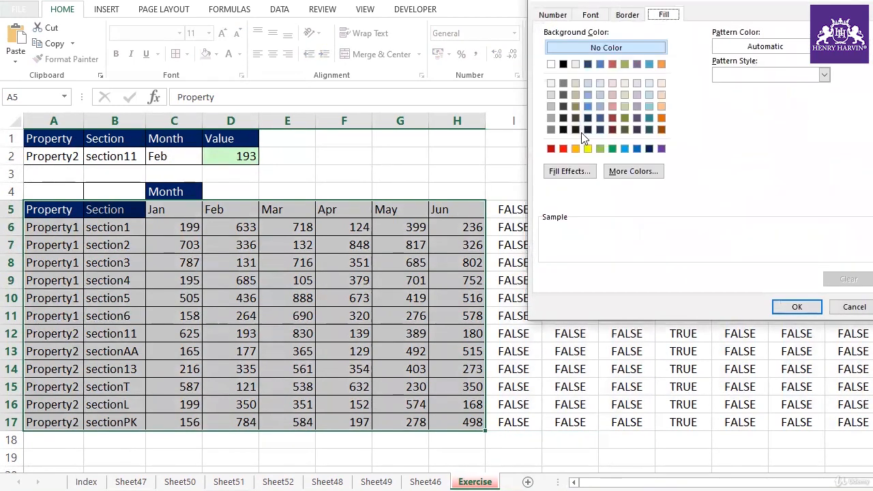
{"action": "left_click", "coordinate": [576, 148]}
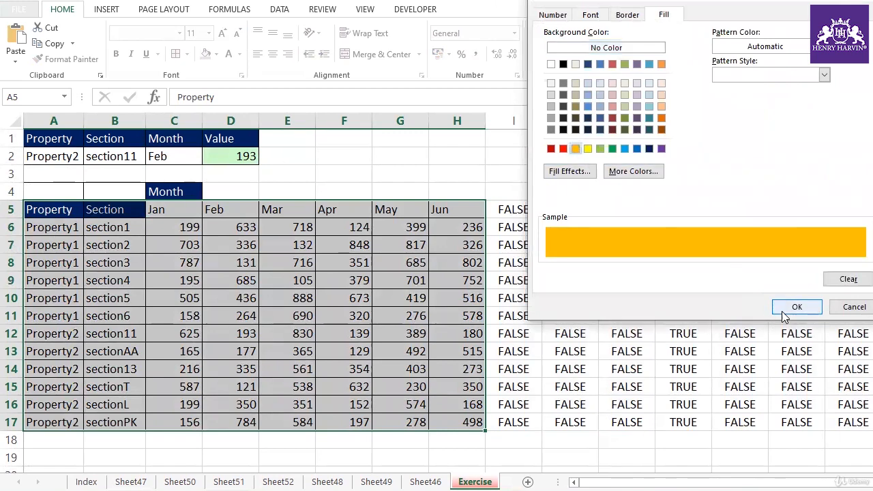
{"action": "left_click", "coordinate": [794, 307]}
{"action": "left_click", "coordinate": [694, 261]}
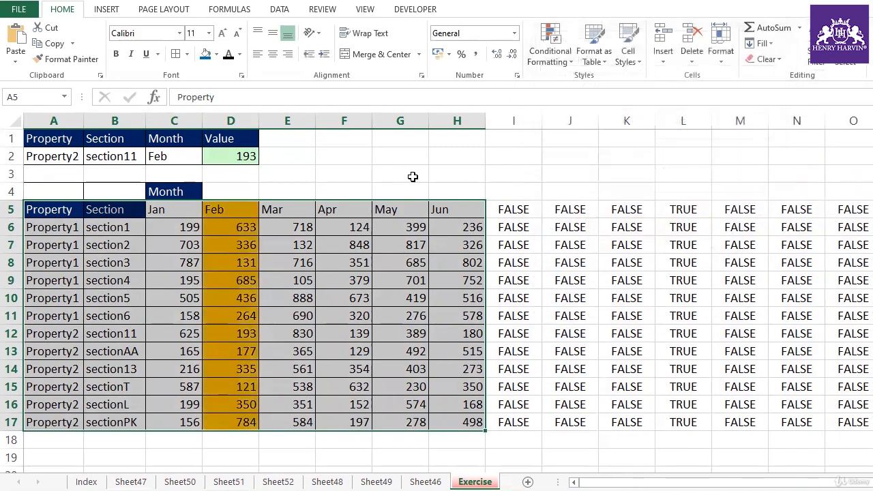
- Test the column highlighting by setting the month in C2 to Jan, May and Jun in turn
{"action": "left_click", "coordinate": [196, 156]}
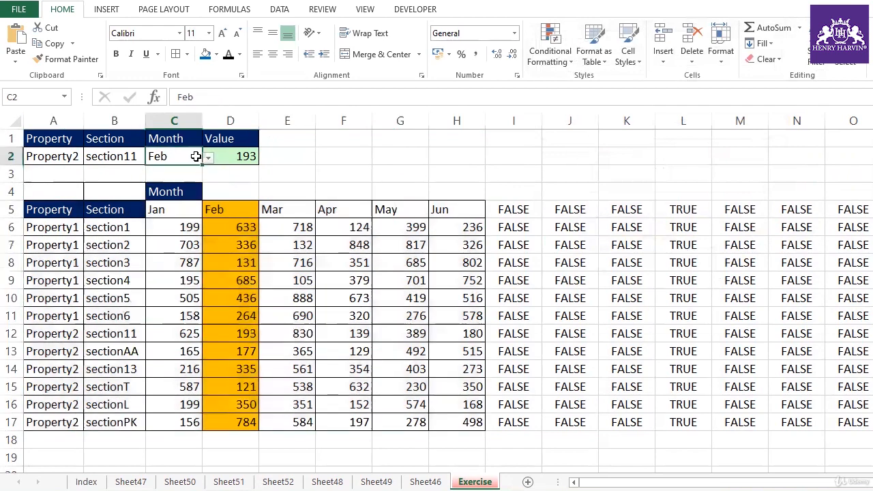
{"action": "left_click", "coordinate": [208, 157]}
{"action": "left_click", "coordinate": [155, 172]}
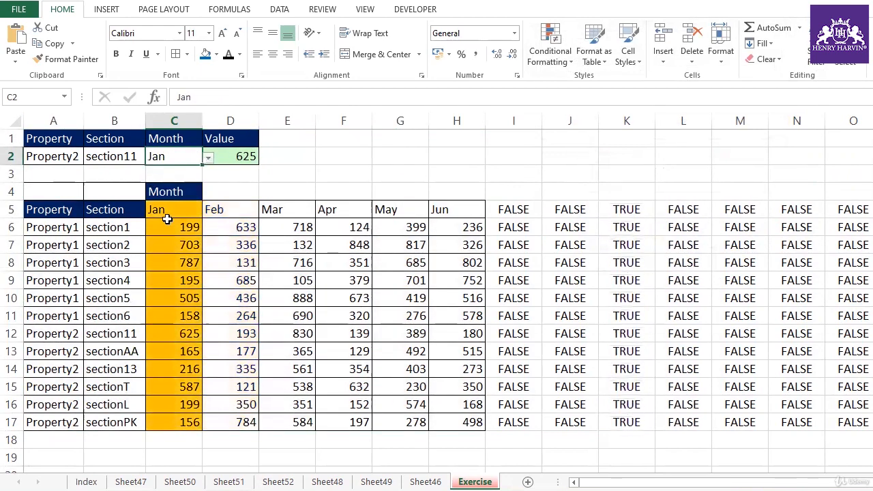
{"action": "left_click", "coordinate": [209, 157]}
{"action": "left_click", "coordinate": [156, 217]}
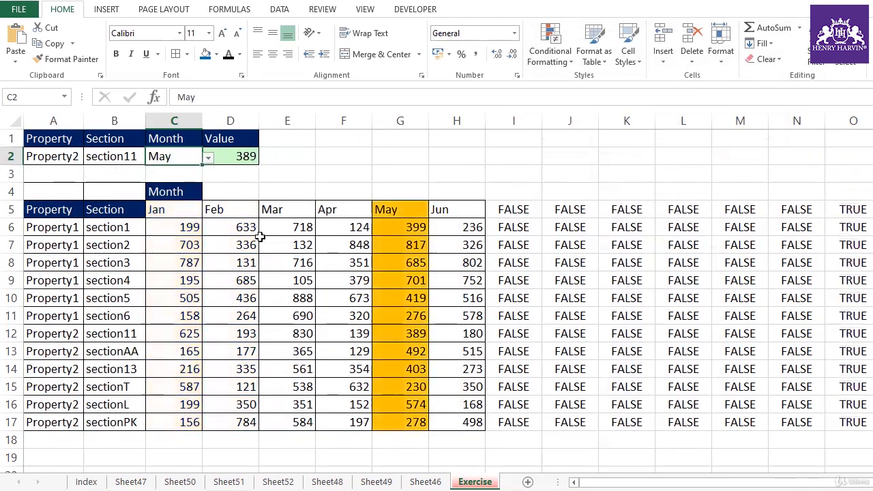
{"action": "left_click", "coordinate": [209, 157]}
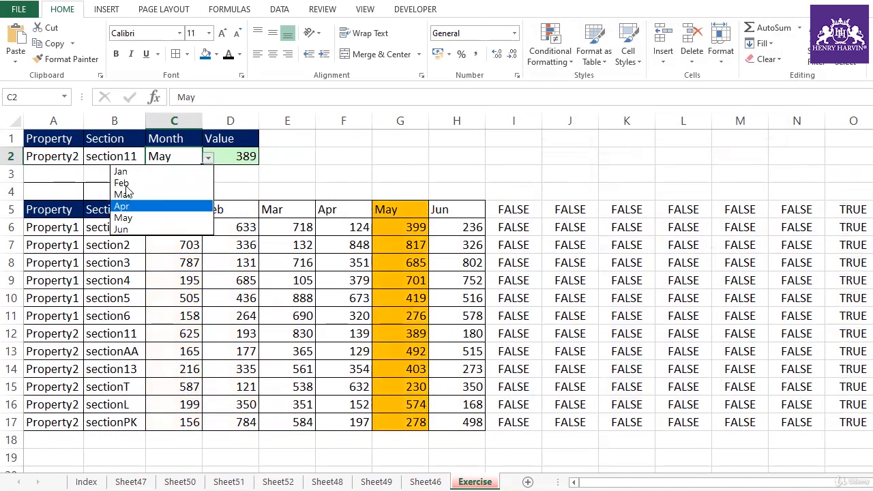
{"action": "left_click", "coordinate": [122, 230]}
- Clear the test formulas from columns I through O beside the table
{"action": "left_click_drag", "start_coordinate": [524, 123], "coordinate": [835, 138]}
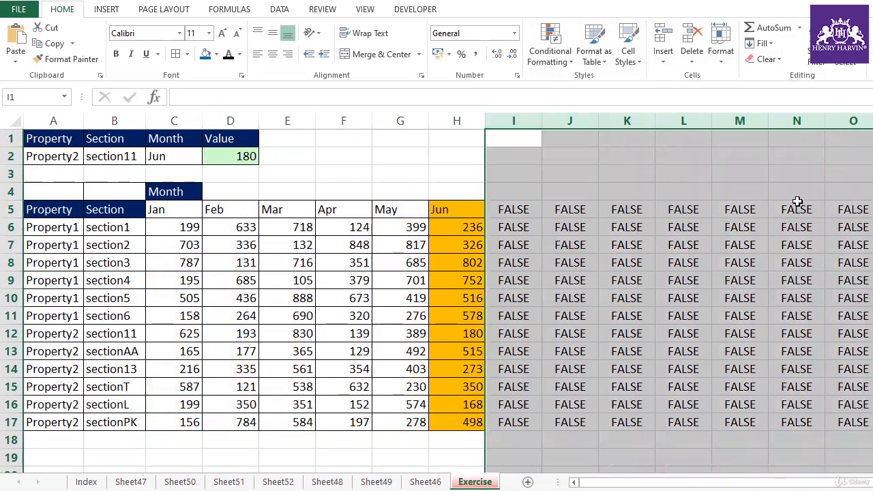
{"action": "key", "text": "Delete"}
{"action": "left_click", "coordinate": [461, 263]}
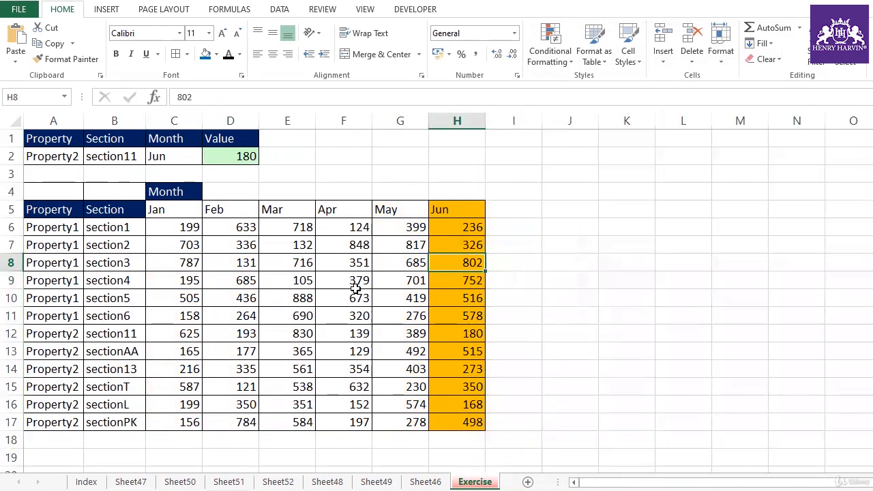
- Test the highlighting again with the month in C2 set to Apr and to Feb
{"action": "left_click", "coordinate": [176, 156]}
{"action": "left_click", "coordinate": [208, 158]}
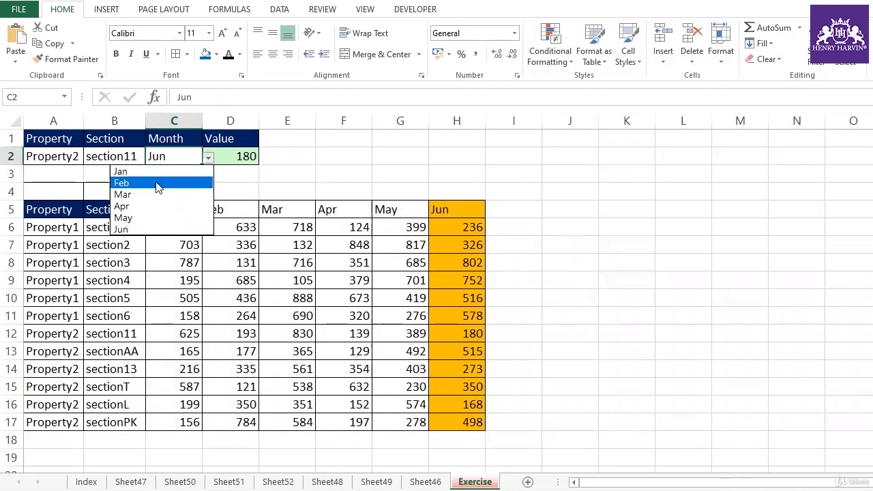
{"action": "left_click", "coordinate": [142, 206]}
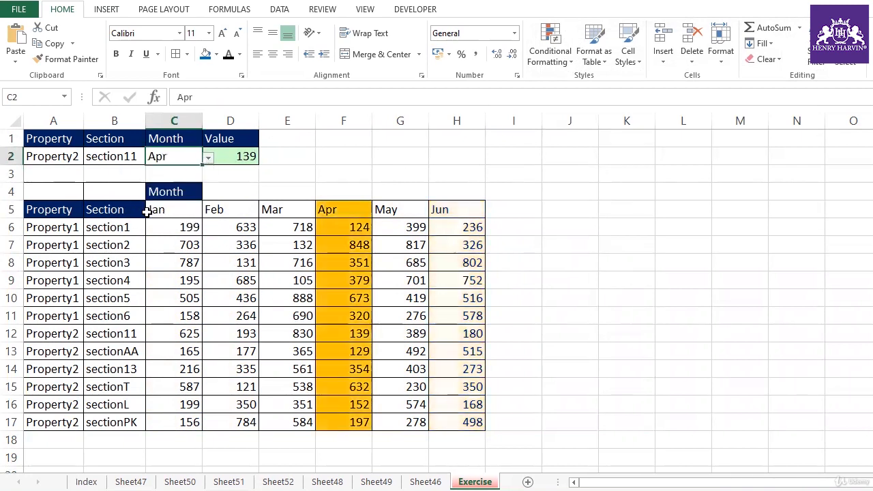
{"action": "left_click", "coordinate": [208, 158]}
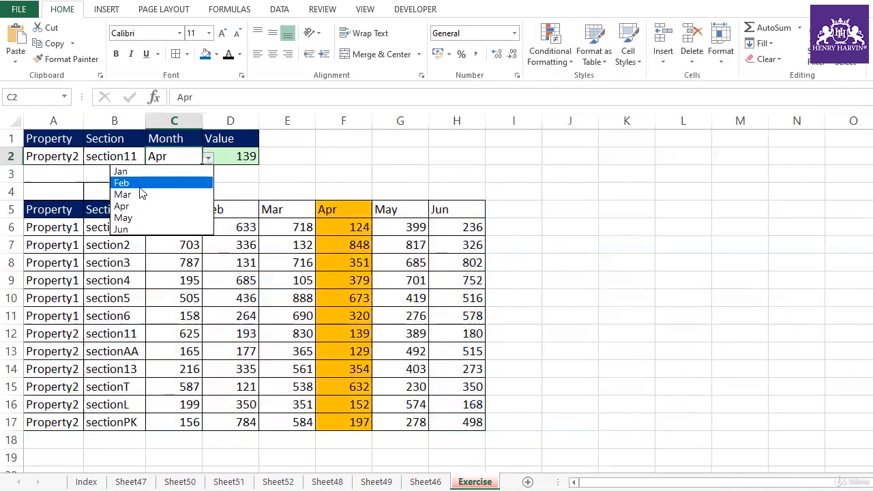
{"action": "left_click", "coordinate": [140, 185]}
{"action": "left_click", "coordinate": [497, 216]}
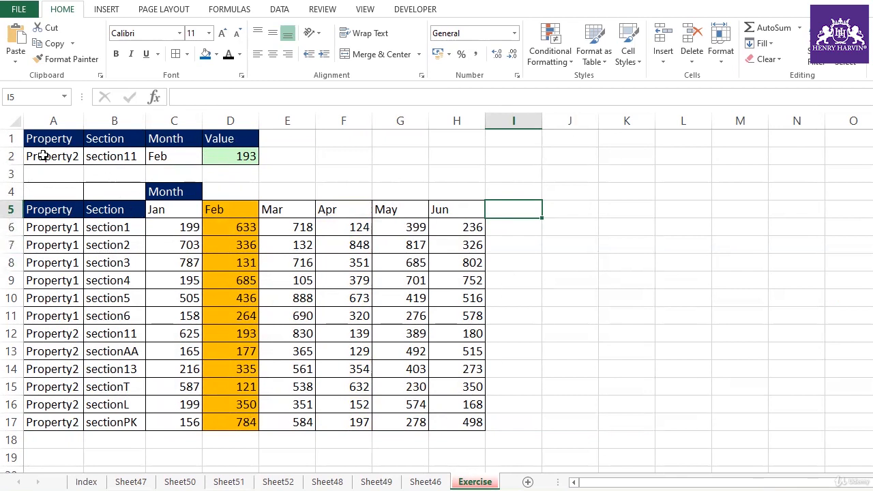
- Review the property and section criteria in A2 and B2 against the table rows A9:H9 and A11:H11
{"action": "left_click", "coordinate": [43, 156]}
{"action": "left_click", "coordinate": [90, 155]}
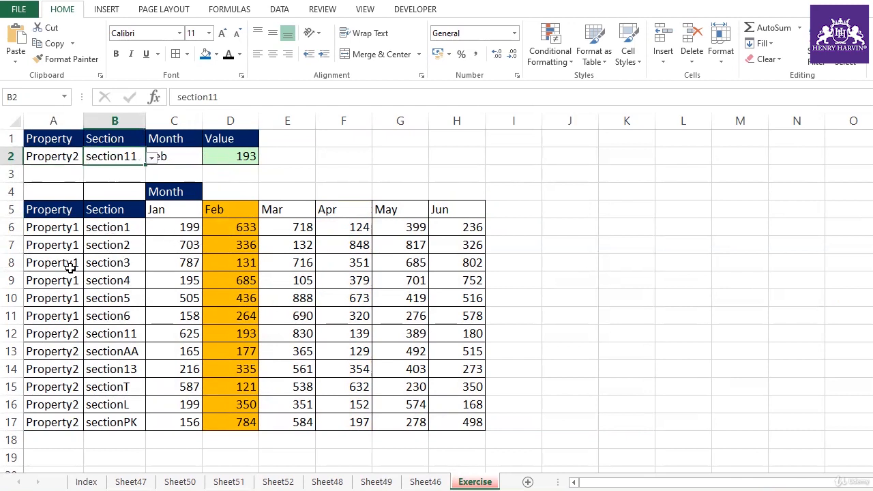
{"action": "left_click_drag", "start_coordinate": [41, 281], "coordinate": [448, 278]}
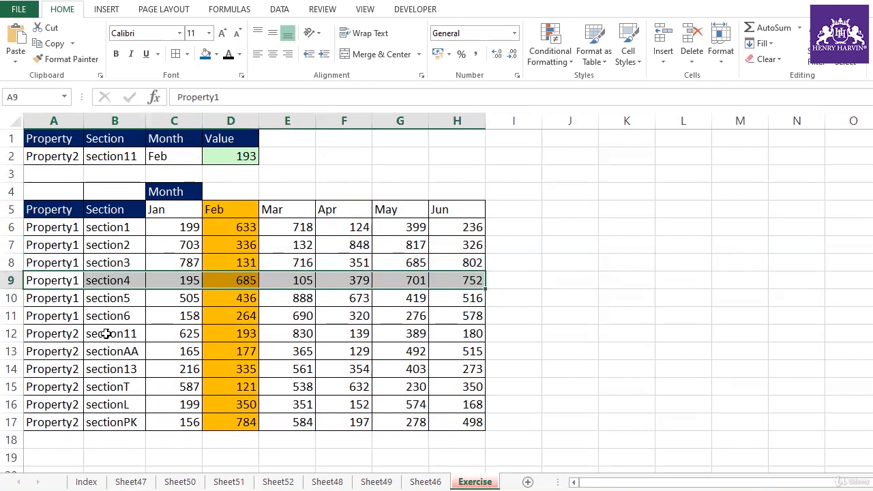
{"action": "left_click_drag", "start_coordinate": [37, 318], "coordinate": [457, 316]}
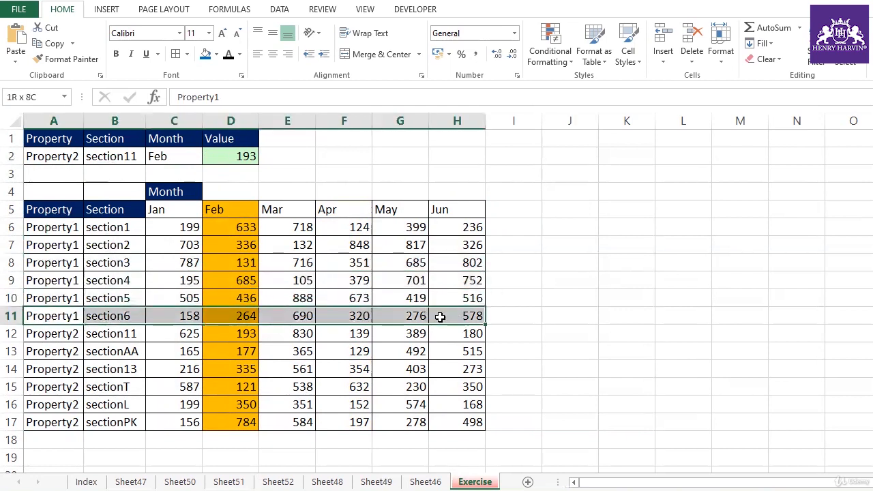
- Switch the month in C2 to May and finally to Jan, and select the section4 row, A9:H9
{"action": "left_click", "coordinate": [166, 157]}
{"action": "left_click", "coordinate": [208, 158]}
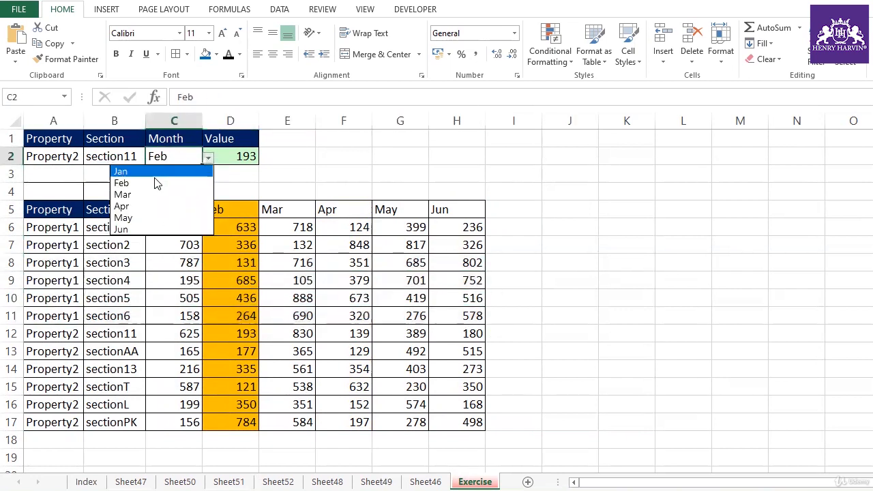
{"action": "left_click", "coordinate": [158, 217]}
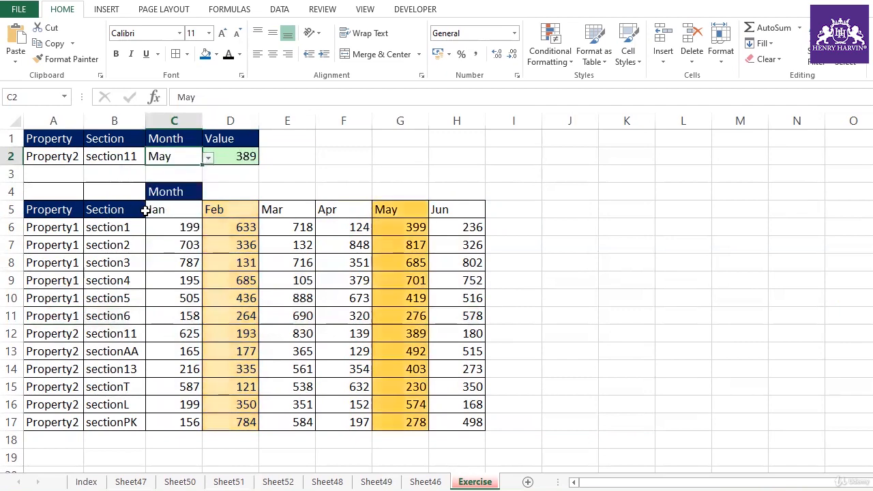
{"action": "left_click", "coordinate": [208, 157]}
{"action": "left_click", "coordinate": [158, 172]}
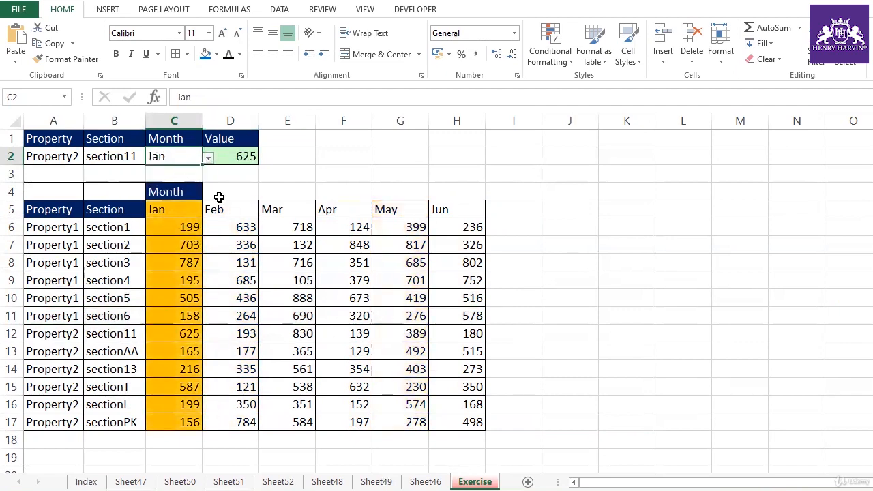
{"action": "left_click_drag", "start_coordinate": [26, 284], "coordinate": [471, 281]}
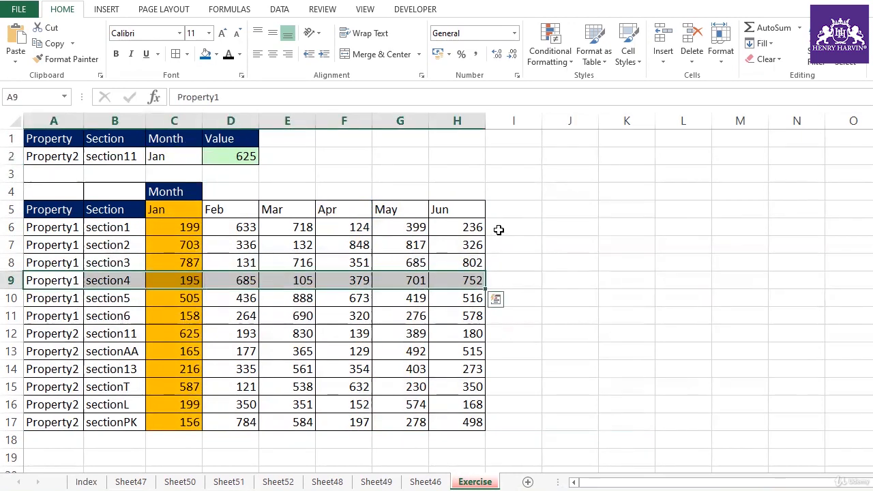
- Join the property and section criteria in cell I6 with the formula =A2&B2
{"action": "left_click", "coordinate": [501, 229]}
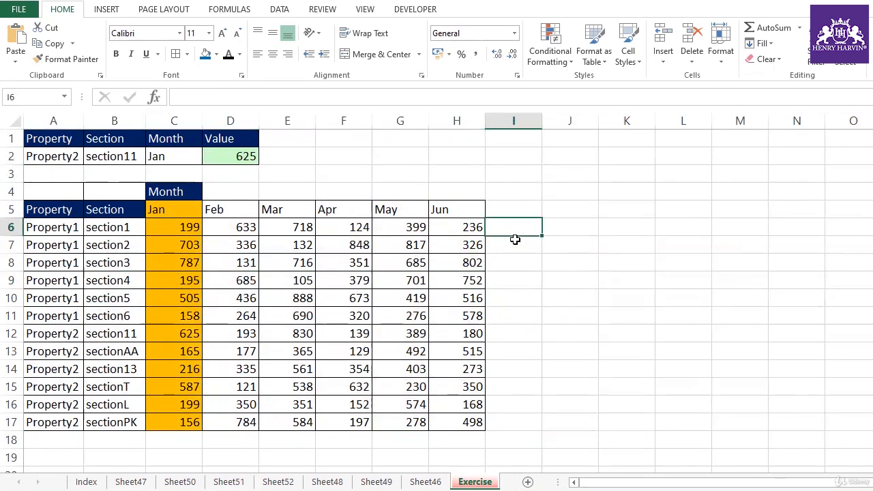
{"action": "type", "text": "="}
{"action": "left_click", "coordinate": [62, 151]}
{"action": "type", "text": "&"}
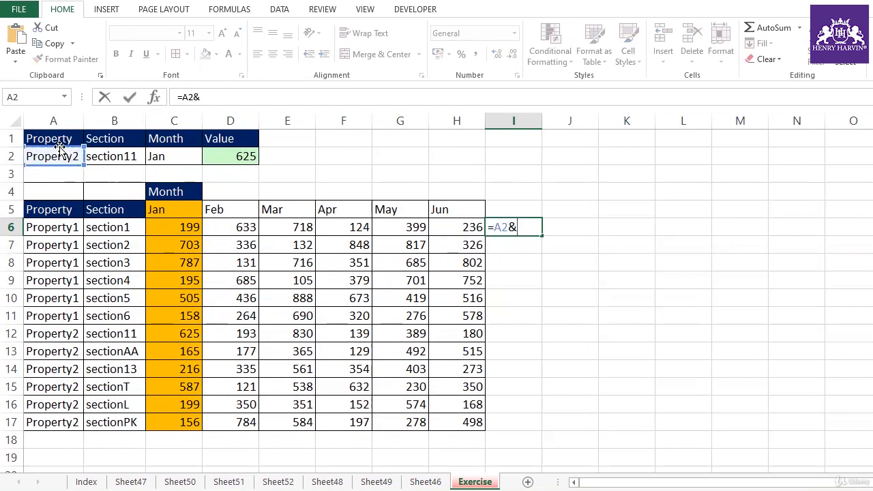
{"action": "left_click", "coordinate": [101, 156]}
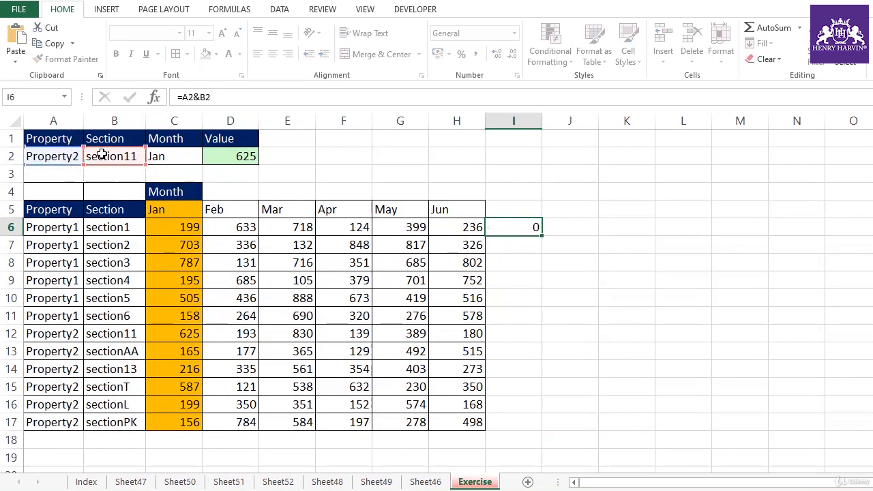
{"action": "key", "text": "Return"}
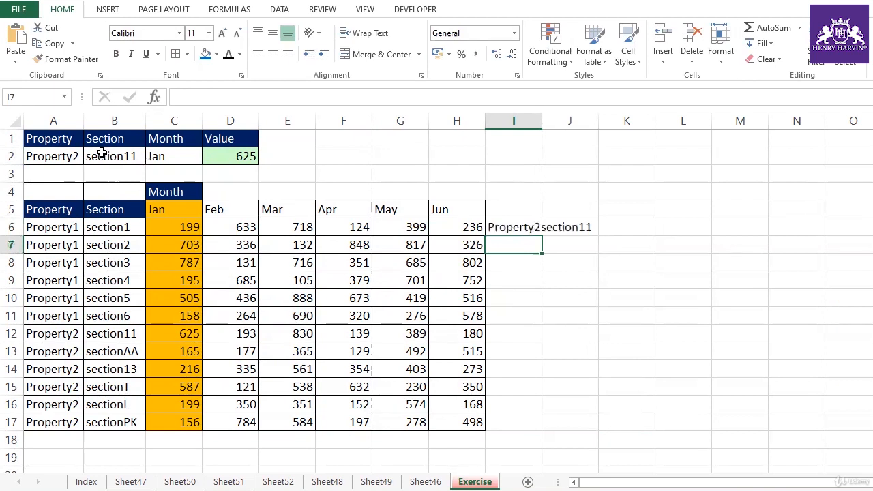
- Make the criteria references in I6 absolute and compare them with the first table row: =$A$2&$B$2=A6&B6
{"action": "left_click", "coordinate": [497, 230]}
{"action": "left_click", "coordinate": [185, 97]}
{"action": "left_click_drag", "start_coordinate": [184, 97], "coordinate": [245, 97]}
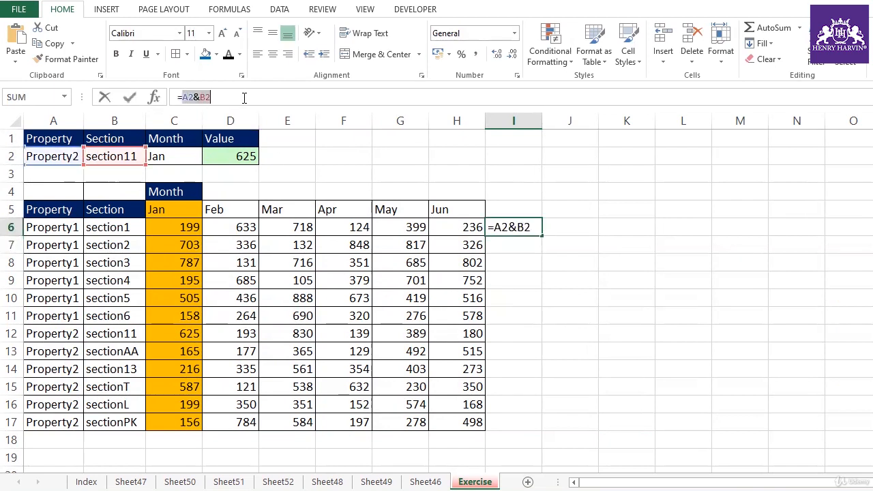
{"action": "key", "text": "F4"}
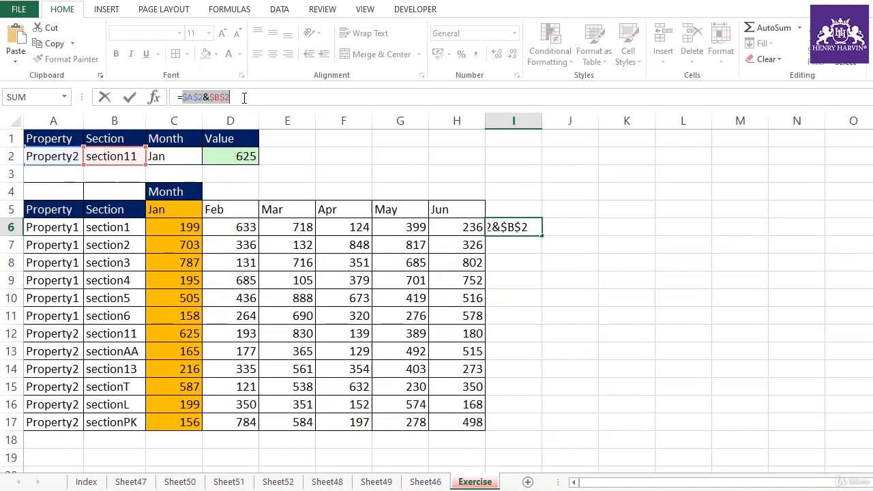
{"action": "left_click", "coordinate": [245, 98]}
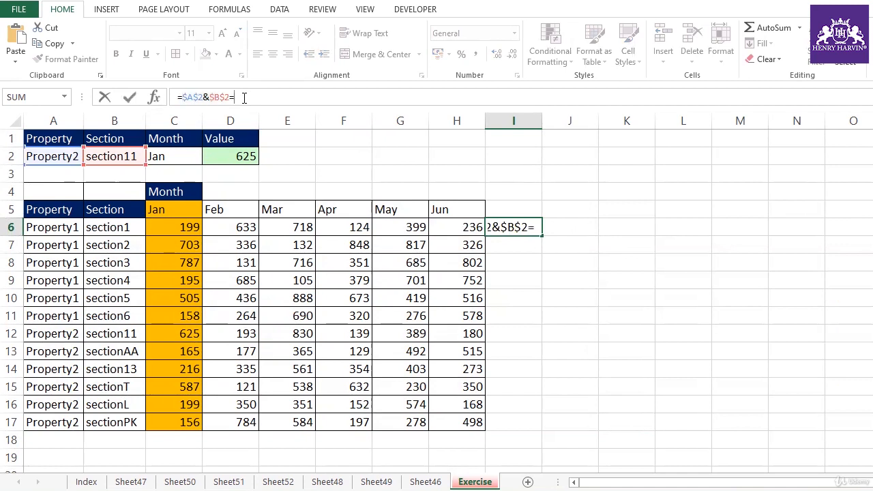
{"action": "left_click", "coordinate": [65, 227]}
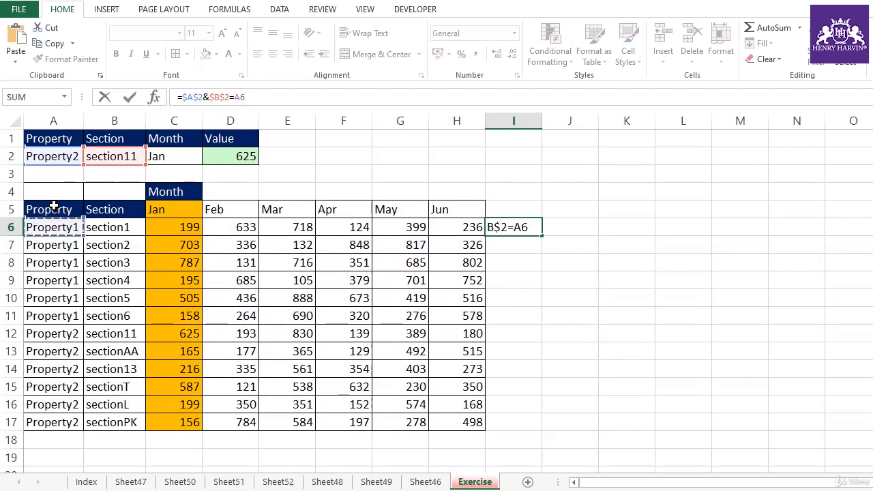
{"action": "type", "text": "&"}
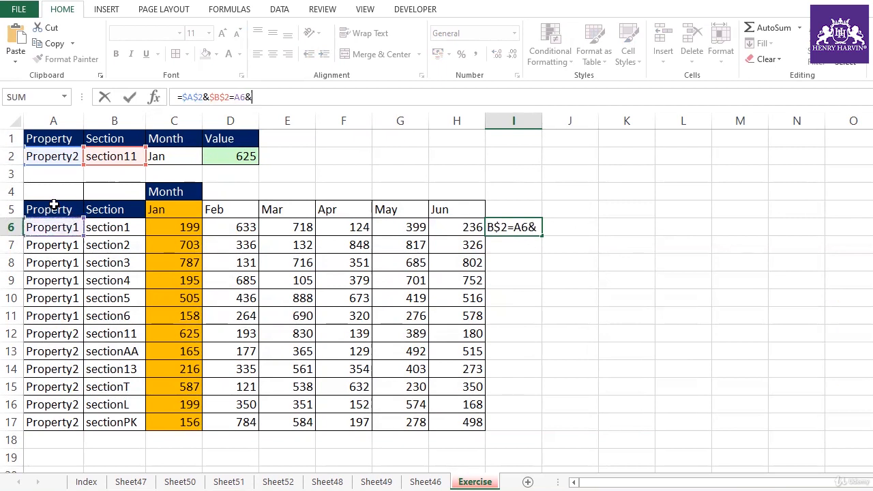
{"action": "left_click", "coordinate": [111, 228]}
{"action": "key", "text": "Return"}
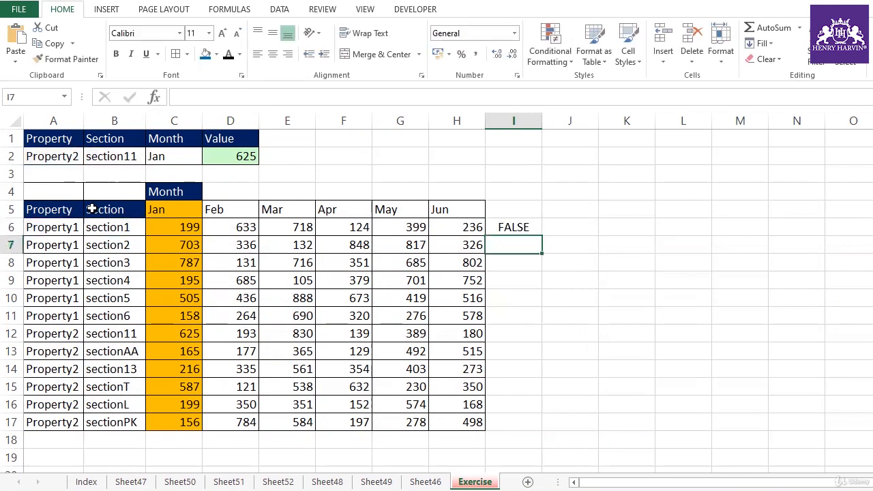
- Lock only the columns of the table references in I6, making the formula =$A$2&$B$2=$A6&$B6
{"action": "left_click", "coordinate": [503, 226]}
{"action": "left_click_drag", "start_coordinate": [236, 97], "coordinate": [267, 97]}
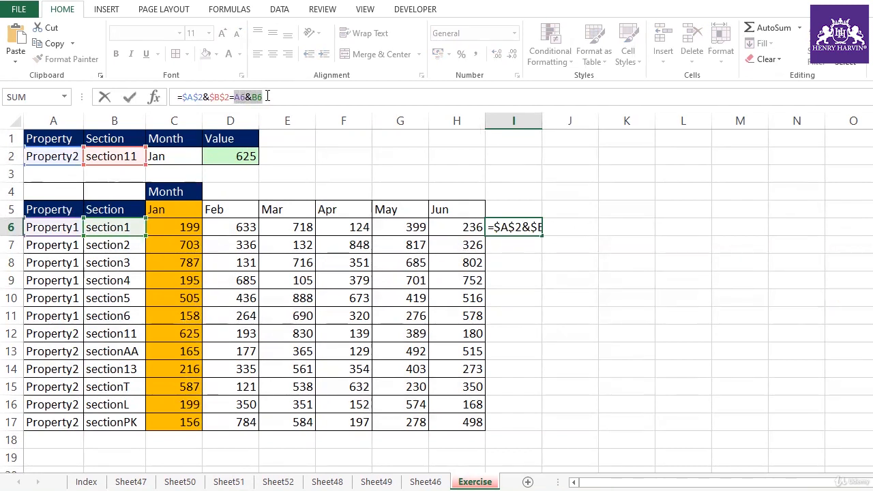
{"action": "key", "text": "F4"}
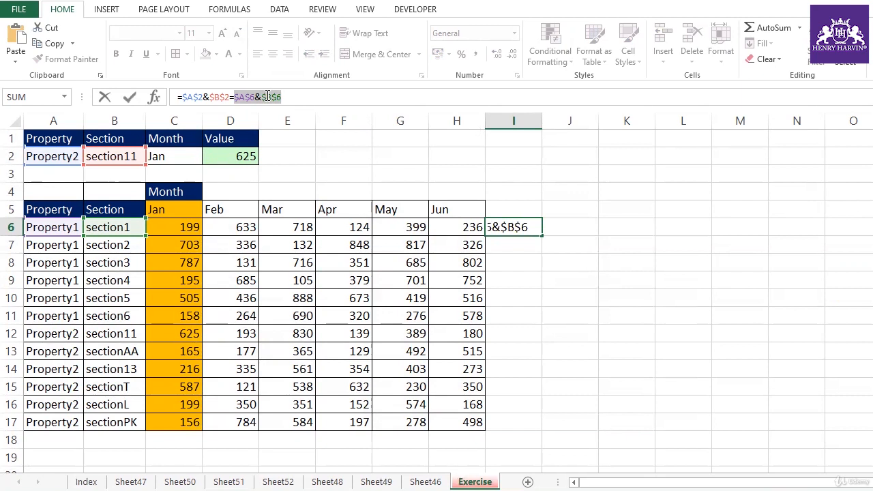
{"action": "key", "text": "F4"}
{"action": "key", "text": "F4"}
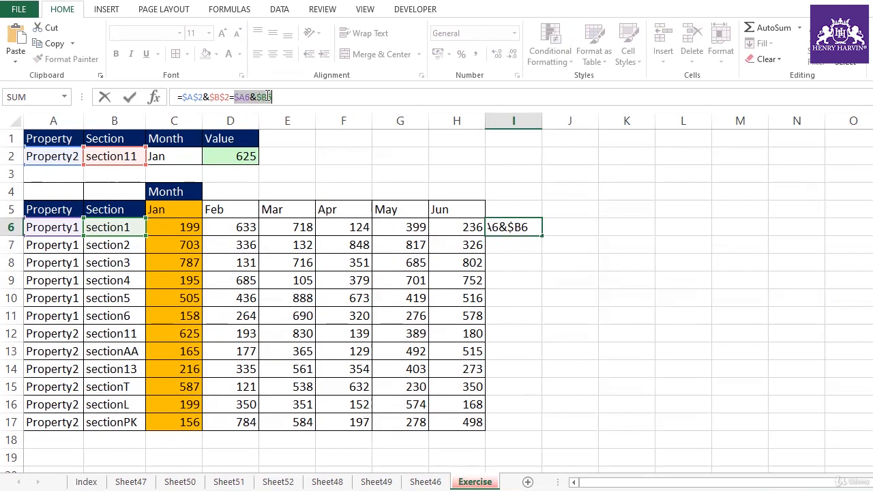
{"action": "key", "text": "Return"}
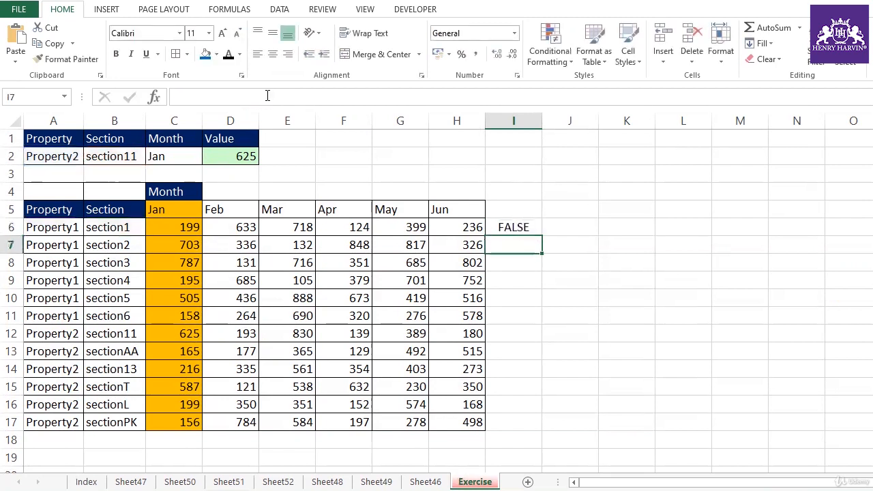
- Fill the I6 formula down to row 17 and across to column O, and check row 12
{"action": "left_click", "coordinate": [521, 232]}
{"action": "left_click_drag", "start_coordinate": [542, 235], "coordinate": [530, 423]}
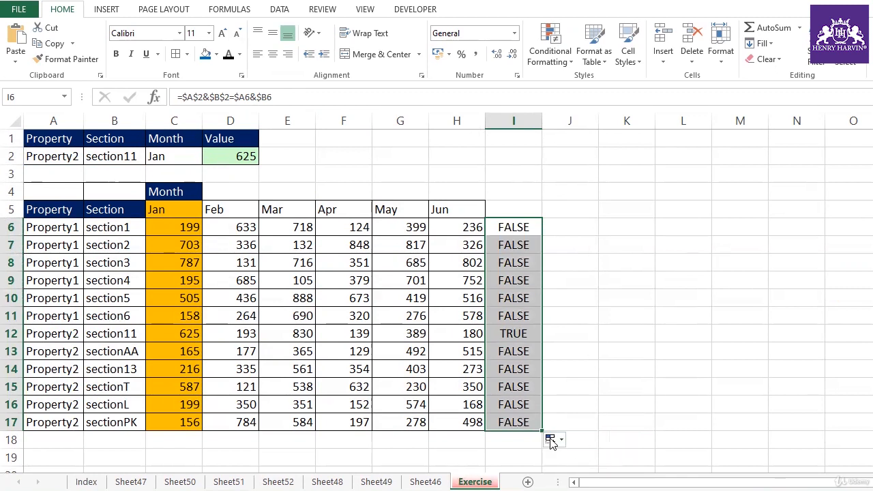
{"action": "left_click_drag", "start_coordinate": [543, 431], "coordinate": [866, 413]}
{"action": "left_click_drag", "start_coordinate": [514, 335], "coordinate": [838, 331]}
- Copy the text of the comparison formula from cell I6 without changing the cell
{"action": "left_click", "coordinate": [515, 228]}
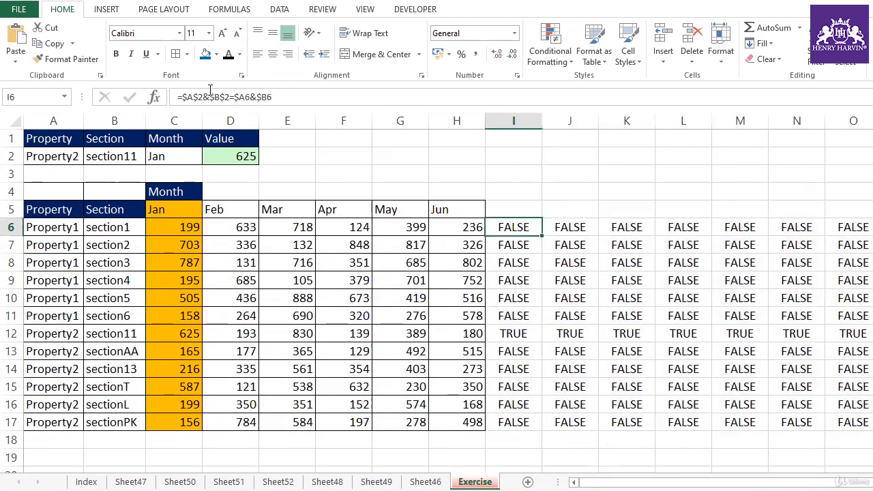
{"action": "left_click_drag", "start_coordinate": [179, 97], "coordinate": [282, 96]}
{"action": "key", "text": "ctrl+c"}
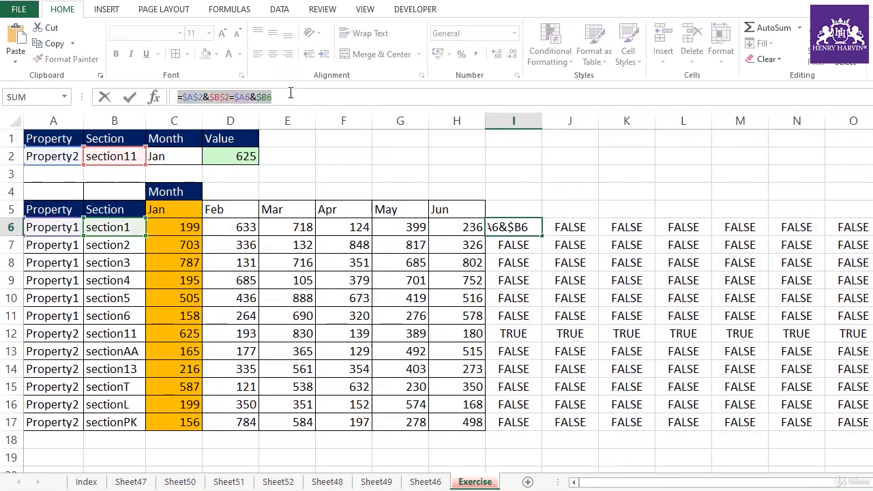
{"action": "key", "text": "Escape"}
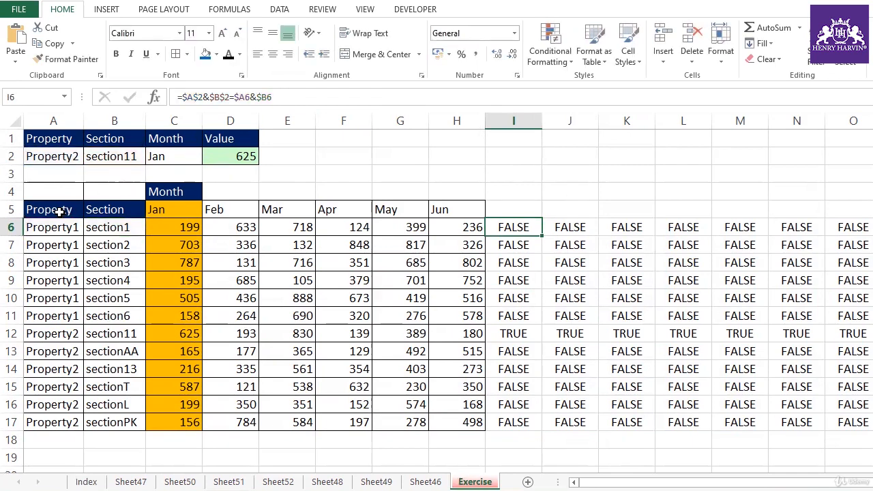
- Start a formula-based conditional formatting rule for A6:H17 using the copied formula =$A$2&$B$2=$A6&$B6
{"action": "left_click_drag", "start_coordinate": [40, 227], "coordinate": [282, 295]}
{"action": "left_click", "coordinate": [517, 225]}
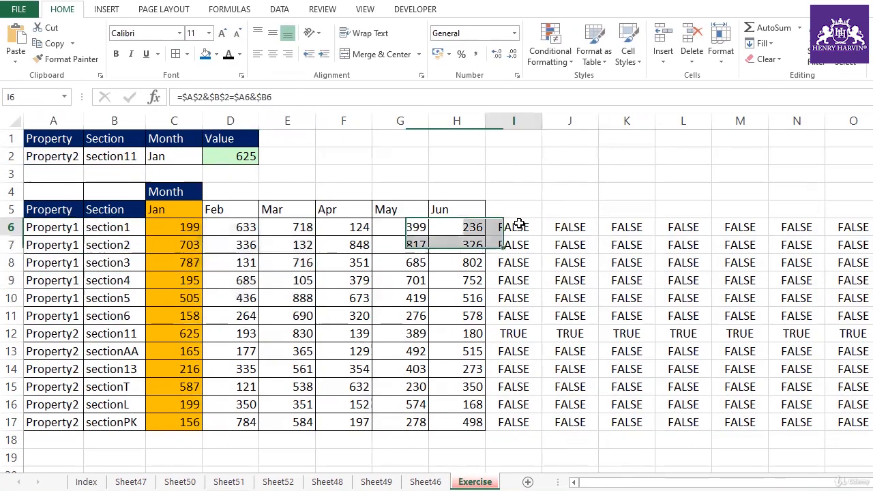
{"action": "left_click_drag", "start_coordinate": [69, 228], "coordinate": [455, 424]}
{"action": "left_click", "coordinate": [563, 60]}
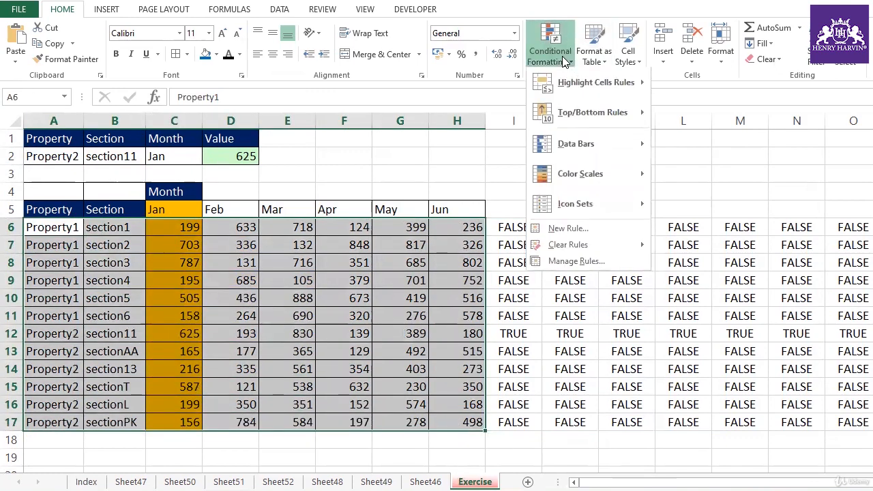
{"action": "left_click", "coordinate": [586, 235]}
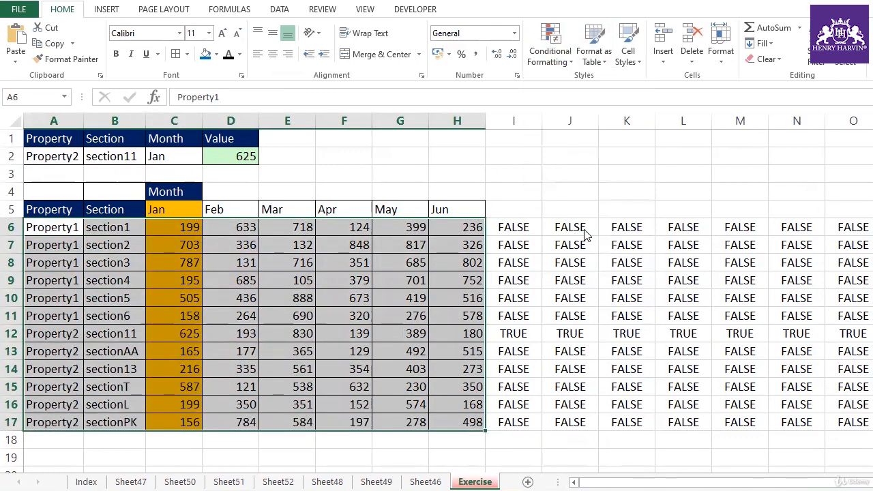
{"action": "left_click", "coordinate": [542, 117]}
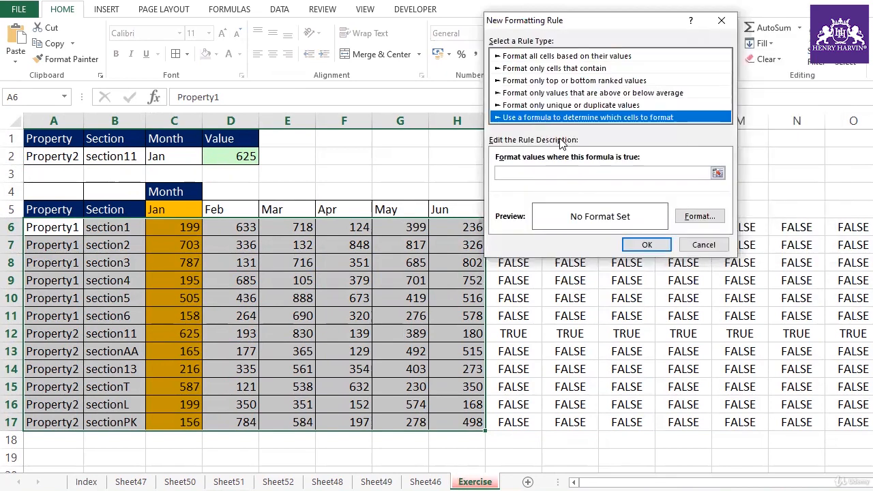
{"action": "left_click", "coordinate": [546, 174]}
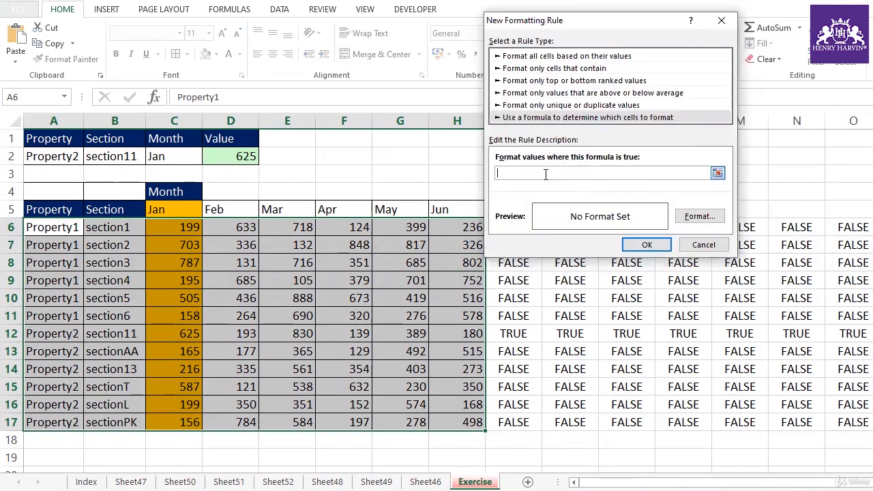
{"action": "key", "text": "ctrl+v"}
- Give the rule a light green background fill and apply it to the table
{"action": "left_click", "coordinate": [697, 217]}
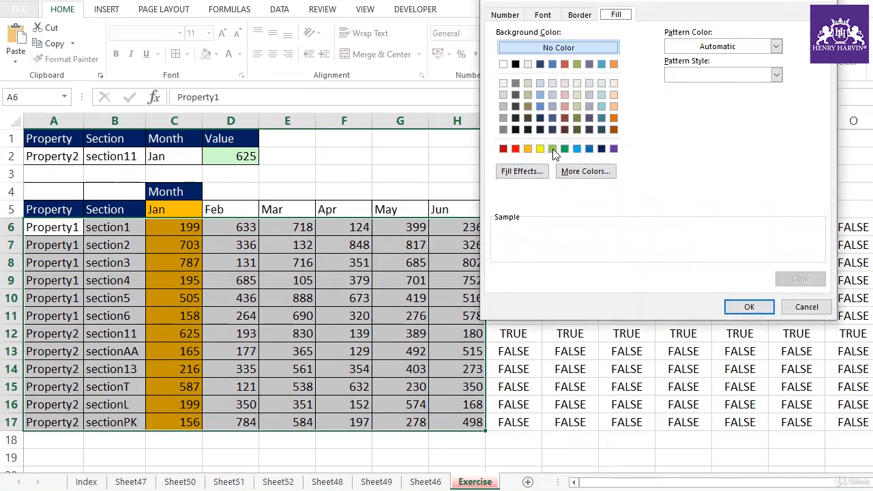
{"action": "left_click", "coordinate": [554, 151]}
{"action": "left_click", "coordinate": [749, 307]}
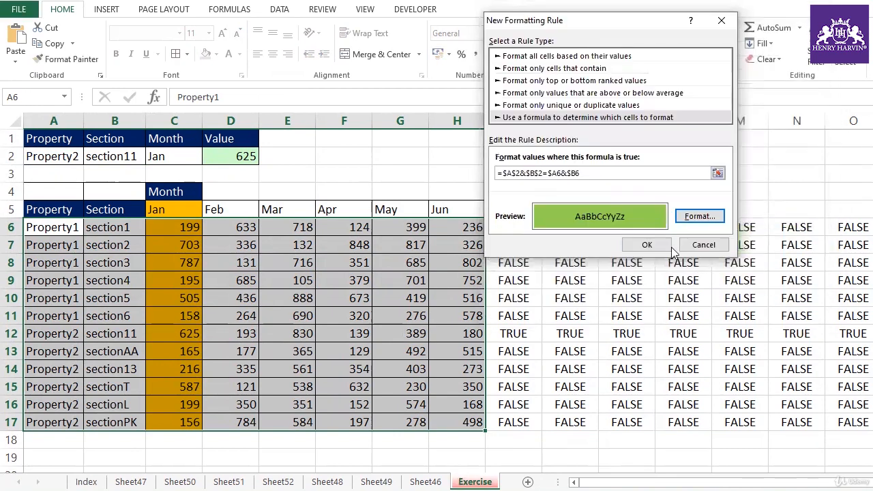
{"action": "left_click", "coordinate": [662, 247]}
- Clear the helper formulas from columns I through O beside the table
{"action": "left_click_drag", "start_coordinate": [514, 120], "coordinate": [850, 116]}
{"action": "key", "text": "Delete"}
{"action": "left_click", "coordinate": [526, 247]}
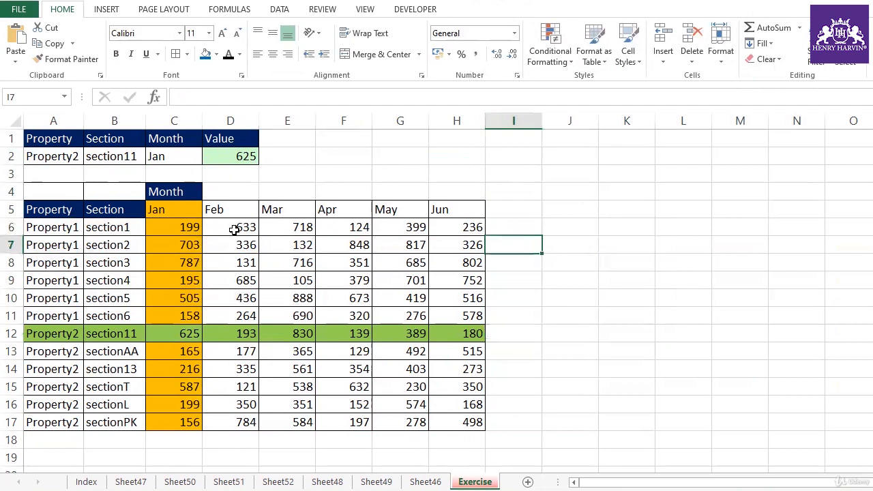
- Test the row highlighting with the section in B2 set to section5 and to section13
{"action": "left_click", "coordinate": [130, 155]}
{"action": "left_click", "coordinate": [151, 157]}
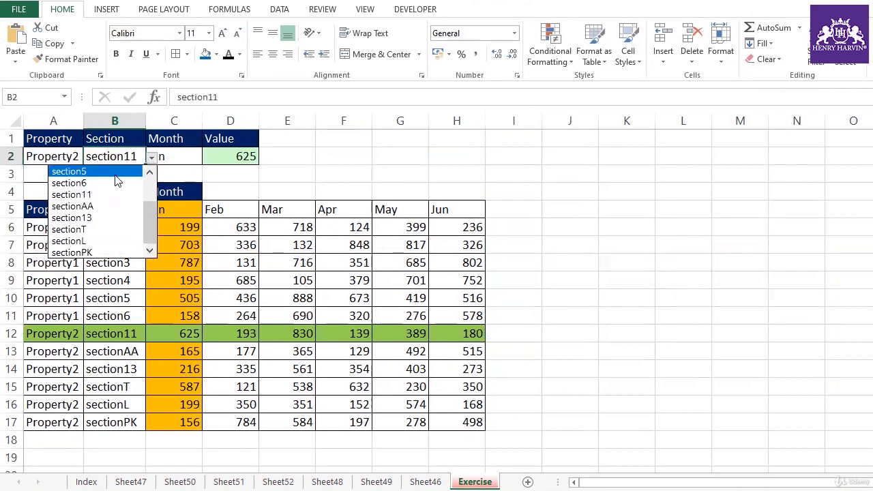
{"action": "left_click", "coordinate": [115, 172]}
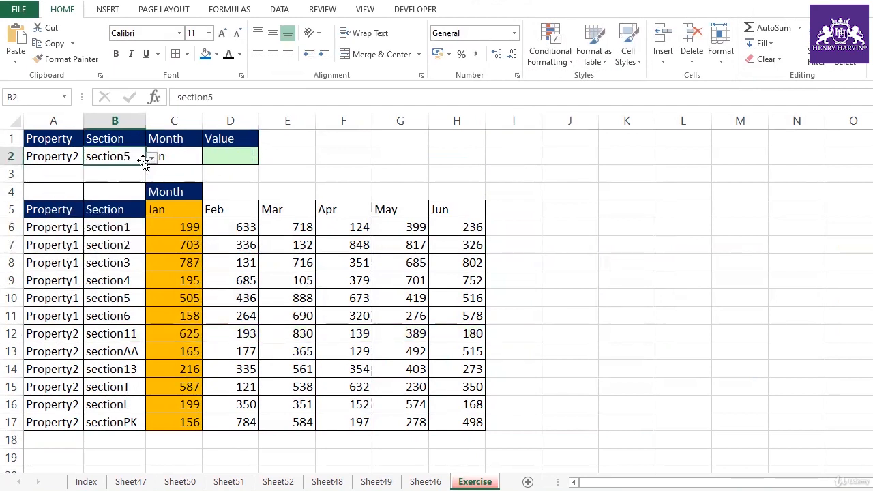
{"action": "left_click", "coordinate": [102, 368]}
{"action": "left_click", "coordinate": [128, 156]}
{"action": "left_click", "coordinate": [151, 157]}
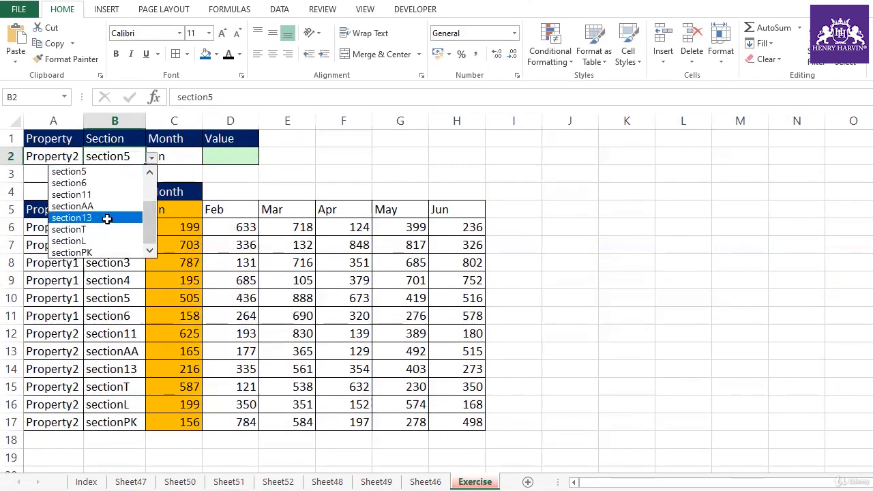
{"action": "left_click", "coordinate": [109, 218]}
{"action": "left_click_drag", "start_coordinate": [55, 365], "coordinate": [461, 363]}
- Test the column highlighting by switching the month in C2 to Feb, Mar and finally Apr
{"action": "left_click", "coordinate": [176, 156]}
{"action": "left_click", "coordinate": [209, 156]}
{"action": "left_click", "coordinate": [163, 181]}
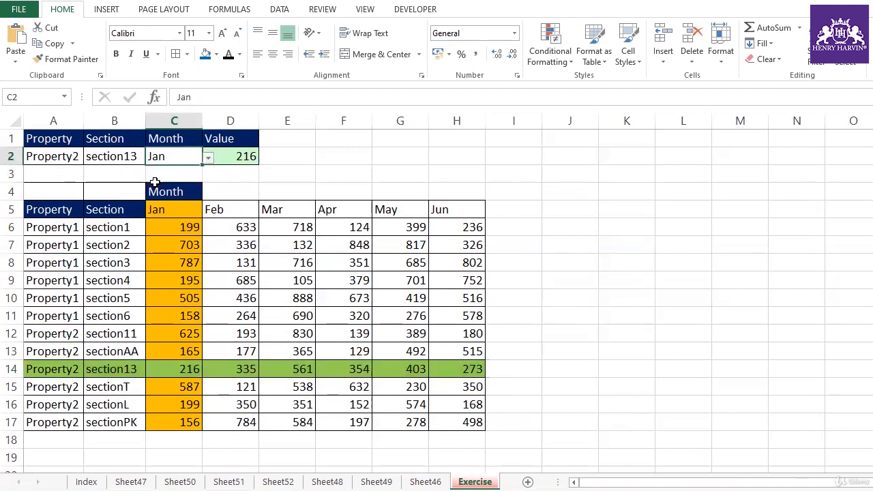
{"action": "left_click", "coordinate": [209, 159]}
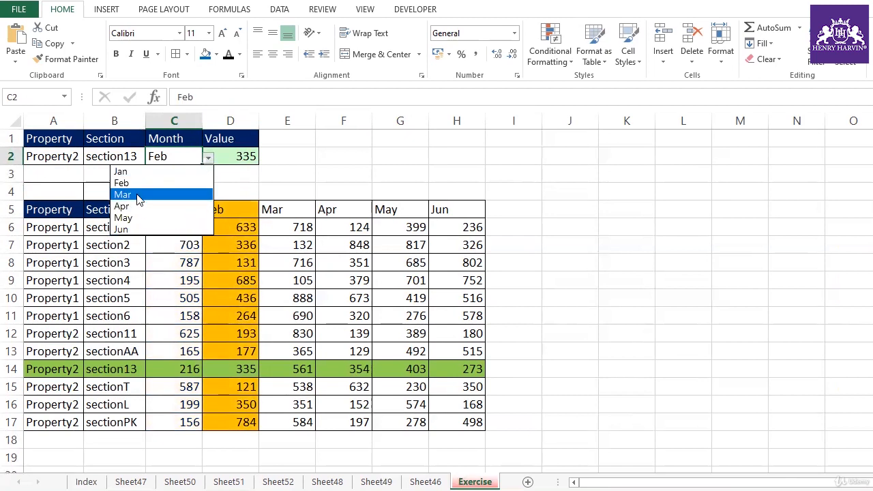
{"action": "left_click", "coordinate": [162, 192]}
{"action": "left_click", "coordinate": [209, 159]}
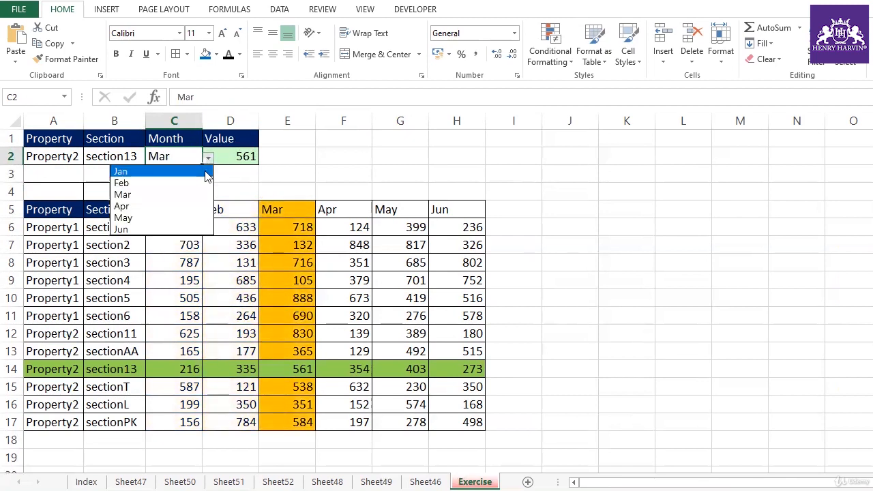
{"action": "left_click", "coordinate": [126, 206]}
- Set the property in A2 to Property1 and the section in B2 to section5
{"action": "left_click", "coordinate": [70, 156]}
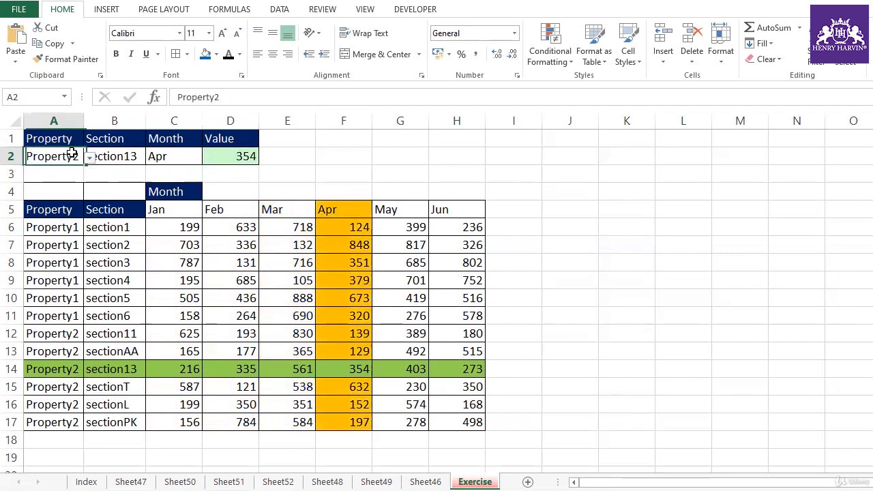
{"action": "left_click", "coordinate": [89, 157]}
{"action": "left_click", "coordinate": [51, 171]}
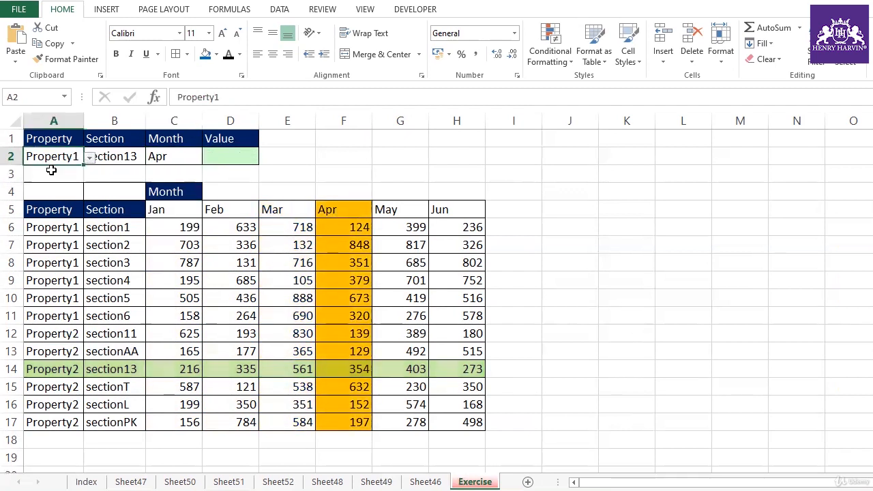
{"action": "left_click", "coordinate": [109, 160]}
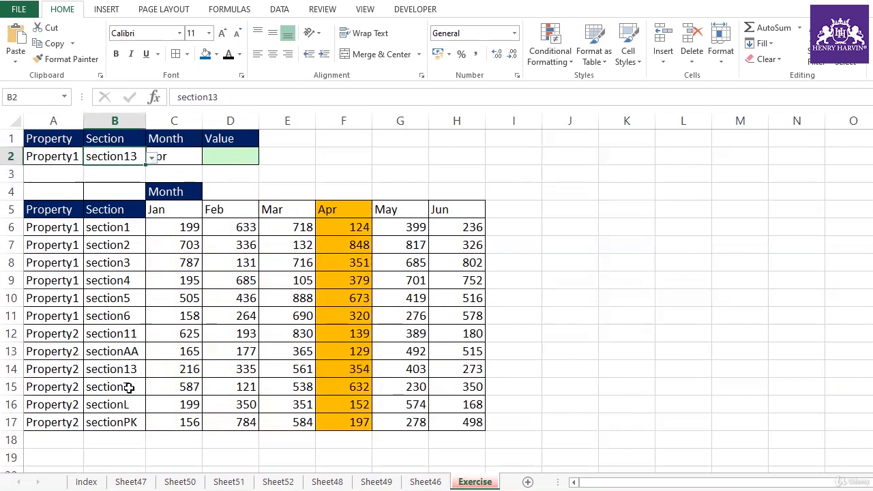
{"action": "left_click", "coordinate": [152, 158]}
{"action": "left_click", "coordinate": [121, 171]}
- Check the property and section criteria in A2 and B2 against the highlighted table row A10:H10
{"action": "left_click", "coordinate": [59, 157]}
{"action": "left_click", "coordinate": [90, 158]}
{"action": "left_click", "coordinate": [86, 288]}
{"action": "left_click", "coordinate": [88, 245]}
{"action": "left_click", "coordinate": [74, 157]}
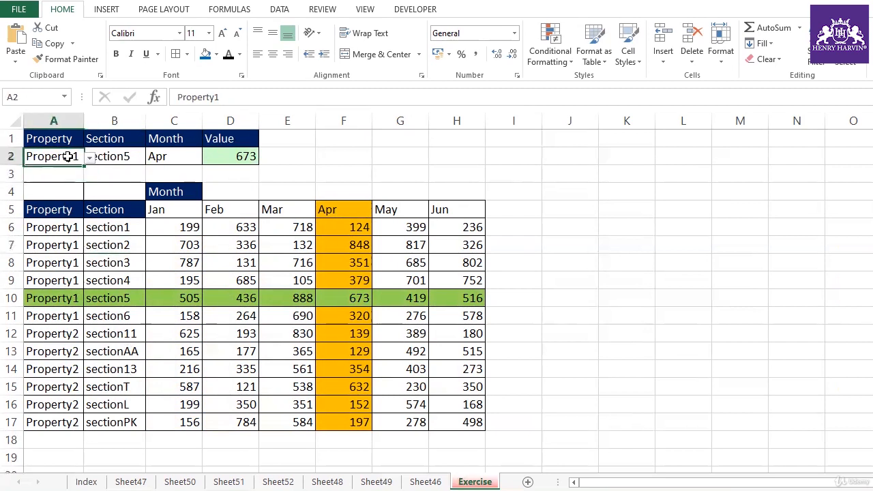
{"action": "left_click", "coordinate": [120, 158]}
{"action": "left_click_drag", "start_coordinate": [72, 301], "coordinate": [471, 301]}
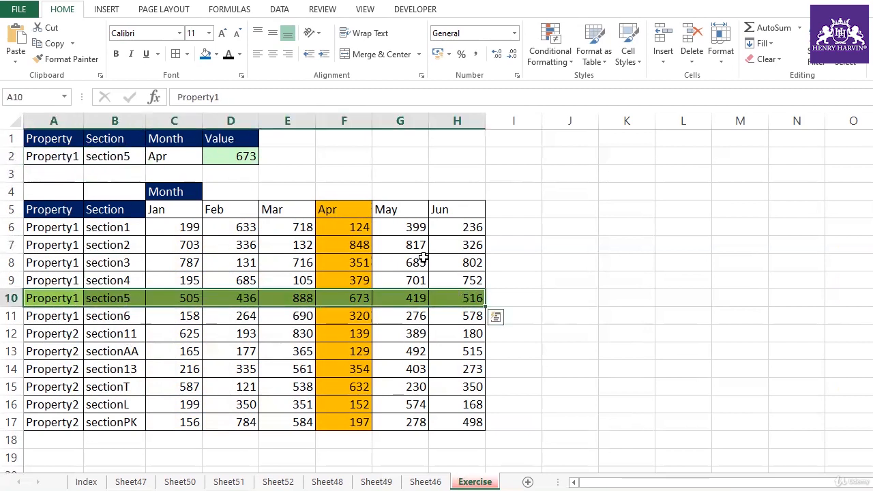
{"action": "left_click", "coordinate": [423, 258]}
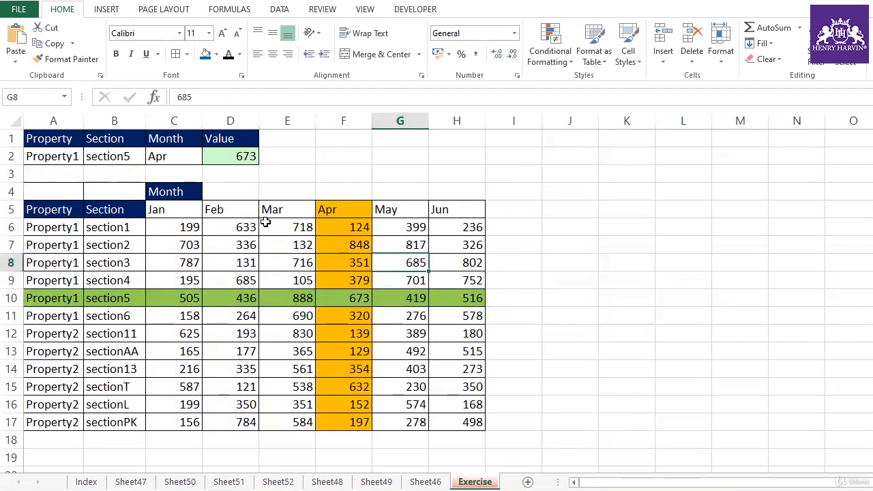